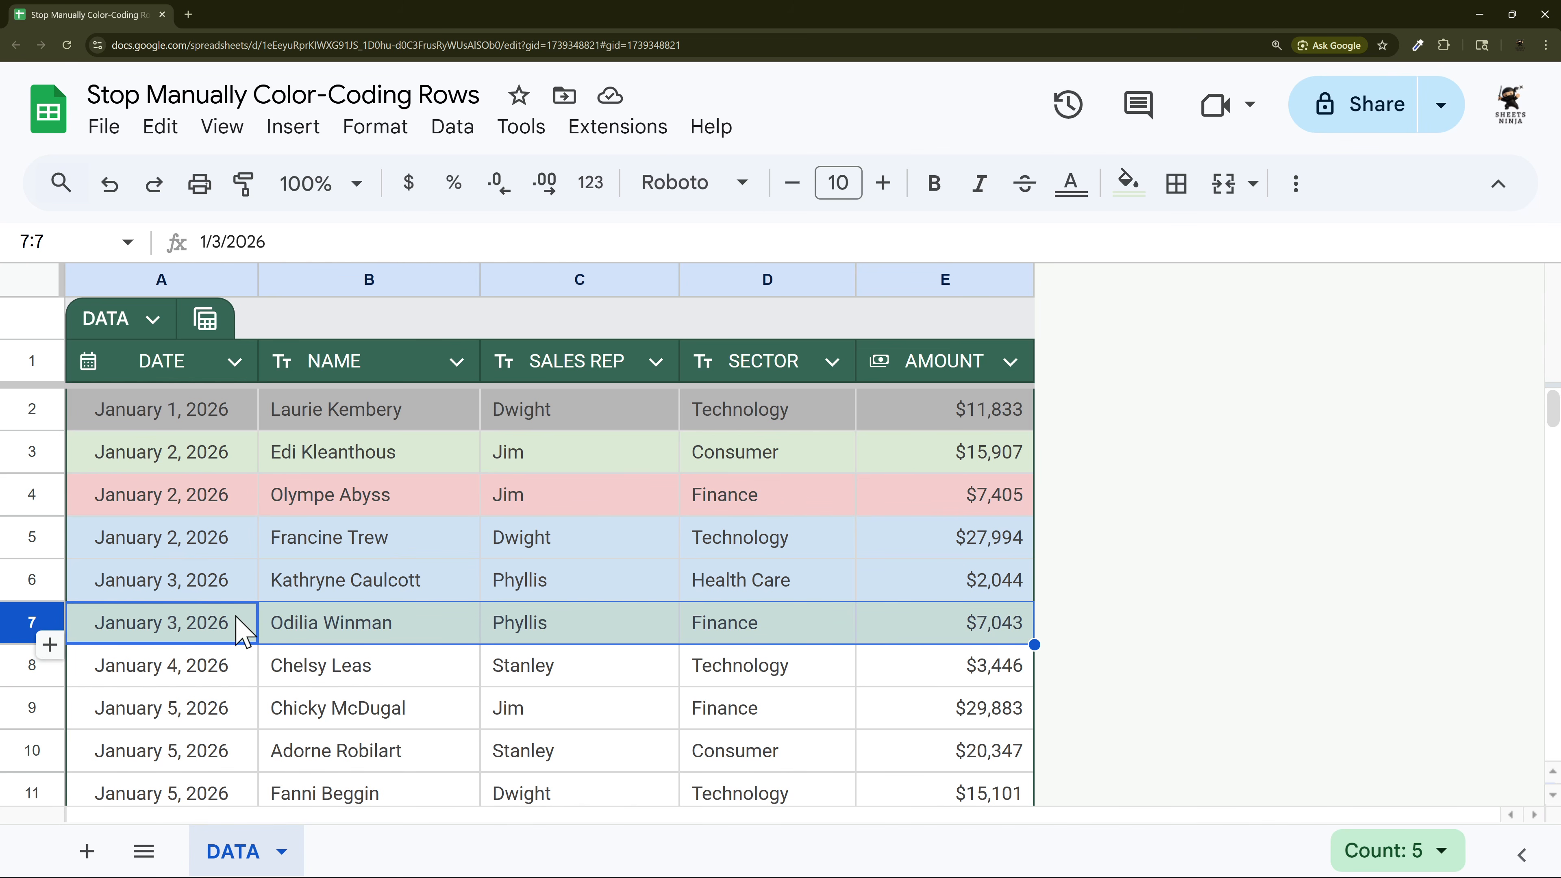
- Fill row 8 with a dark gray background color
click(184, 672)
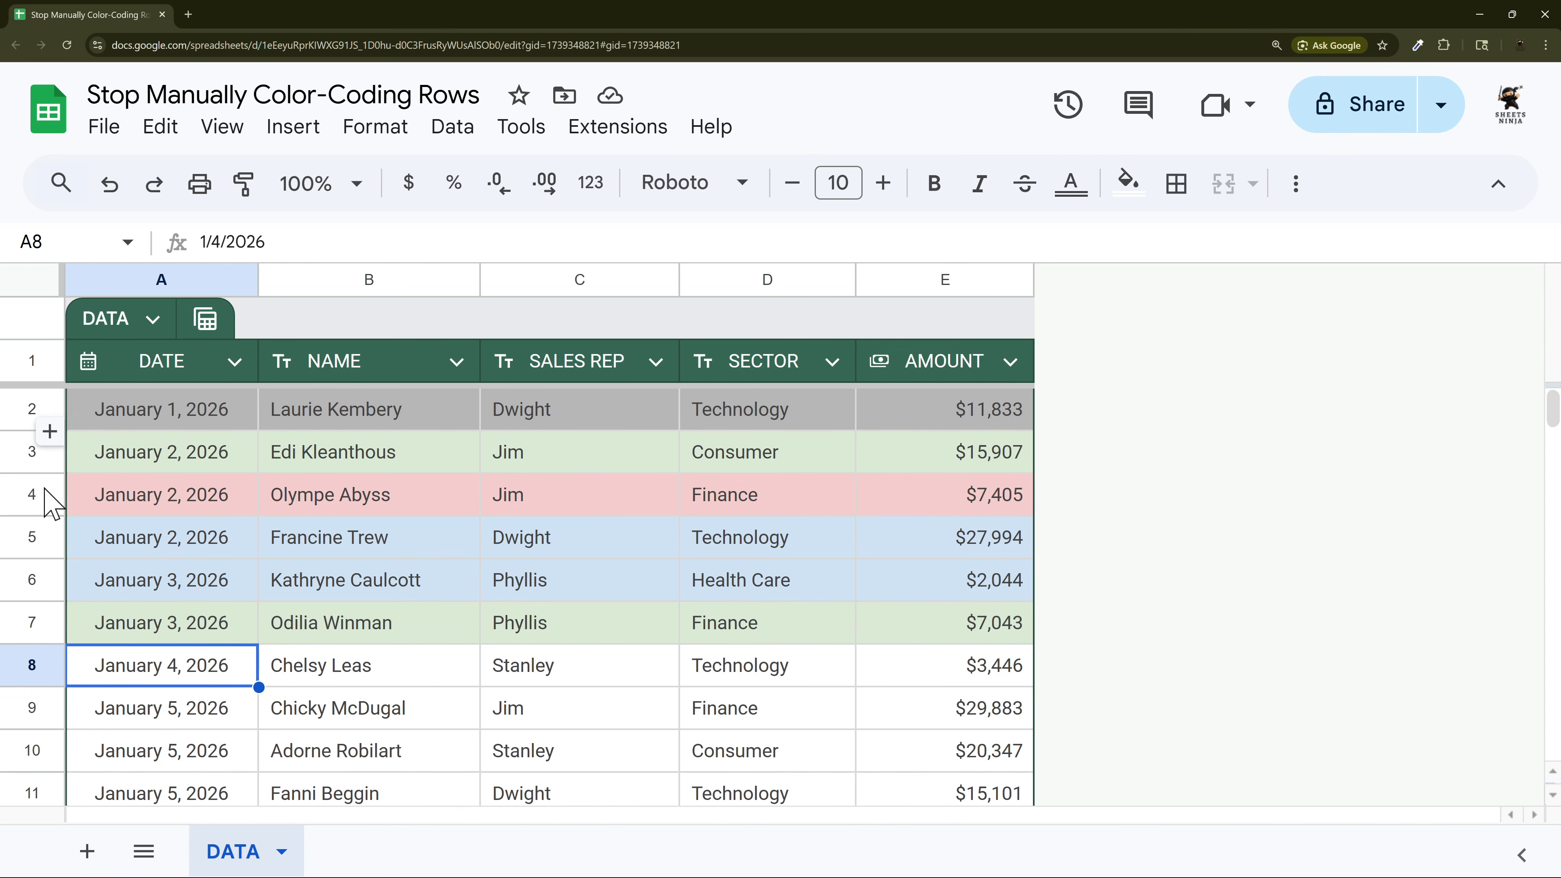
click(29, 498)
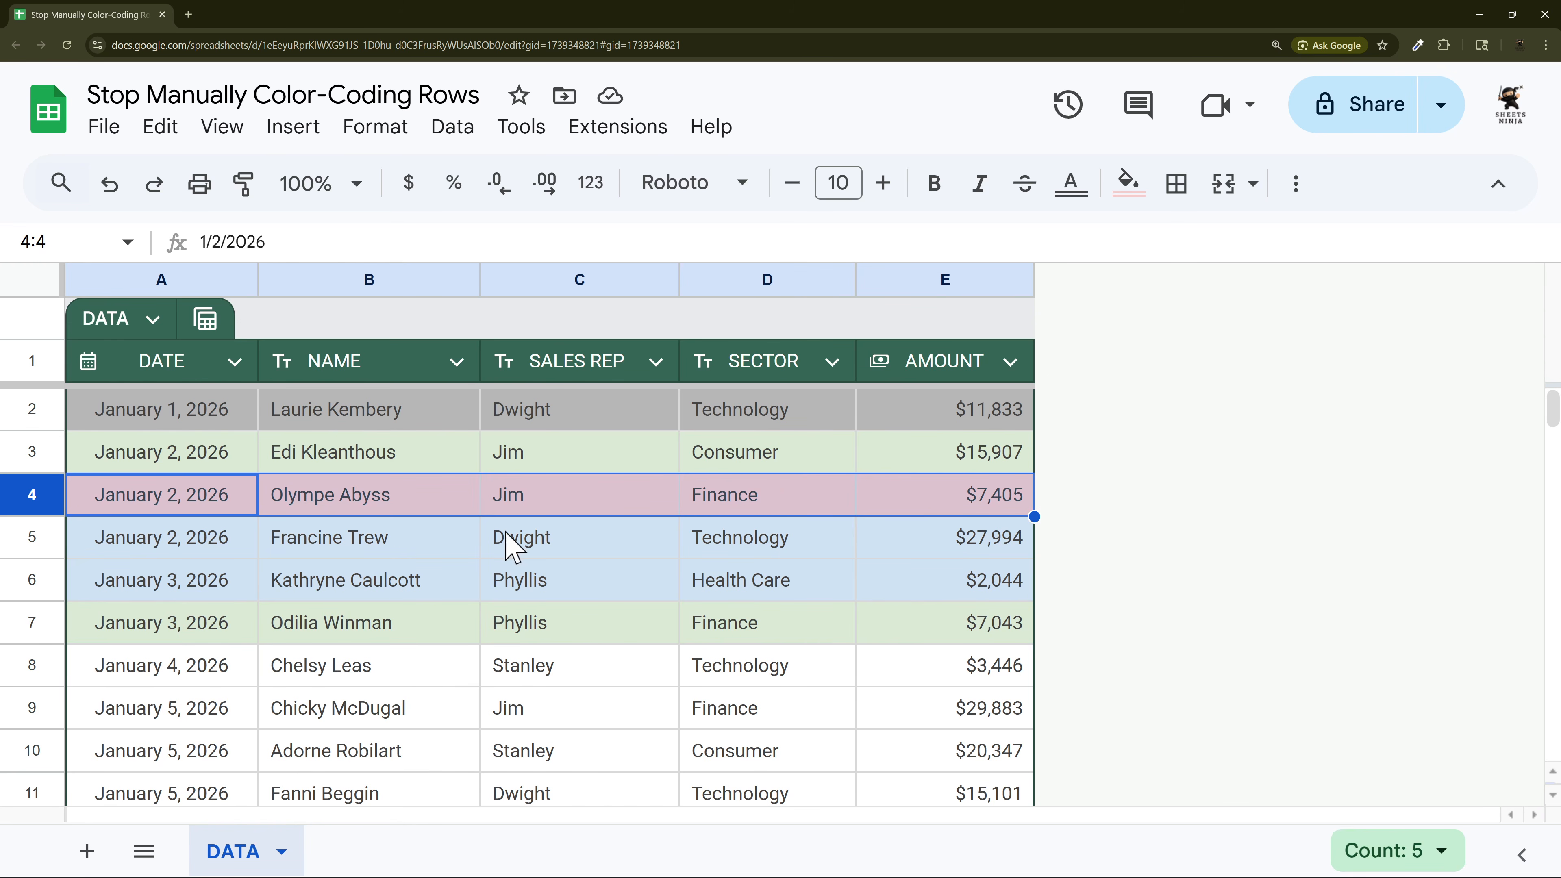
click(18, 669)
click(1131, 195)
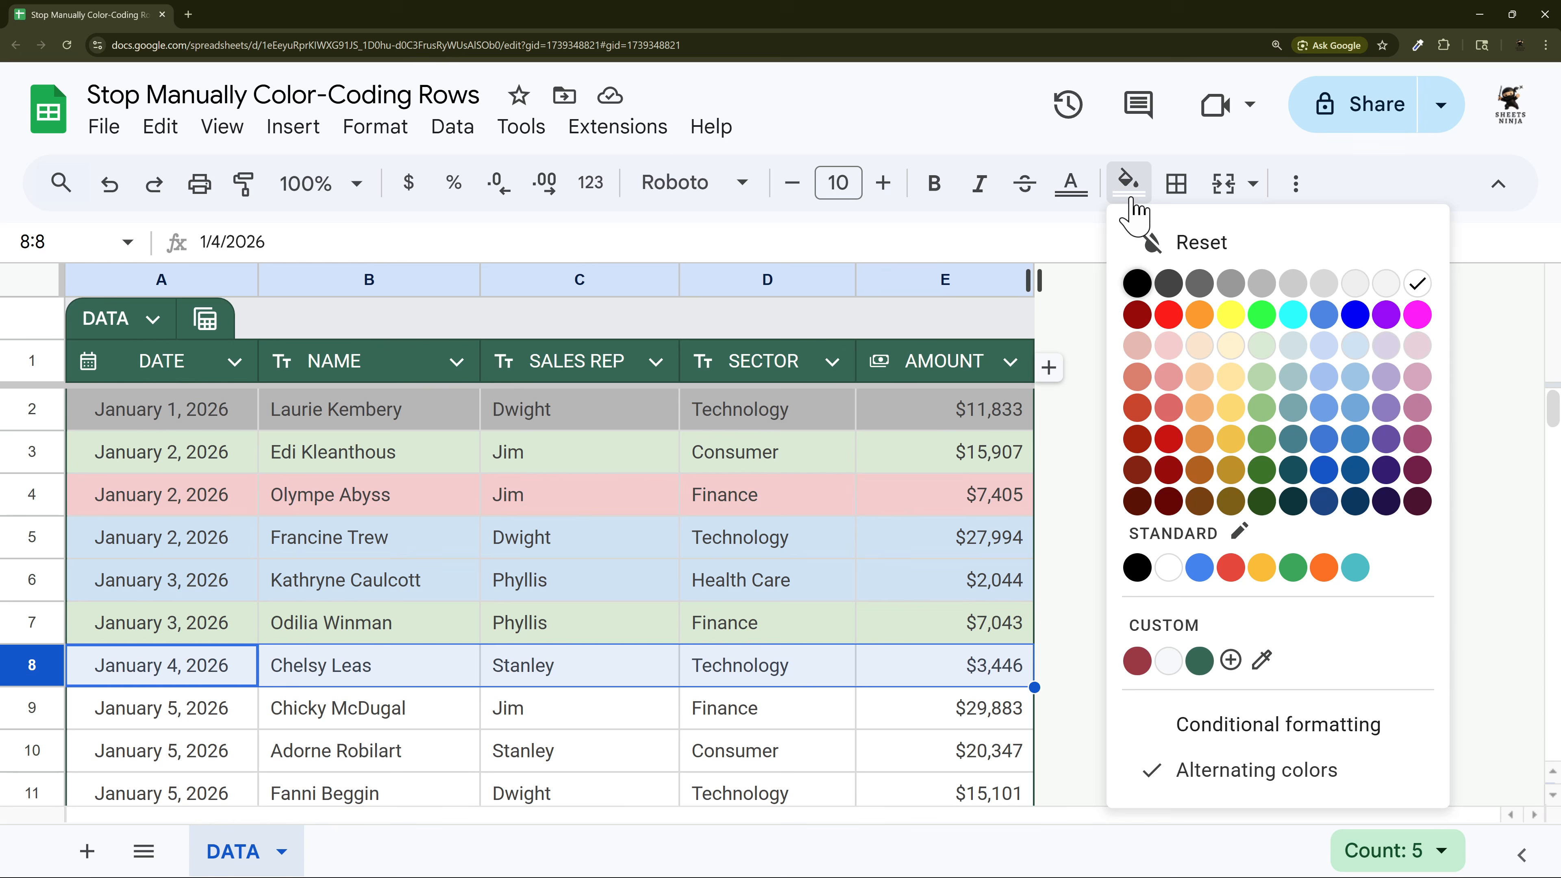
click(1229, 284)
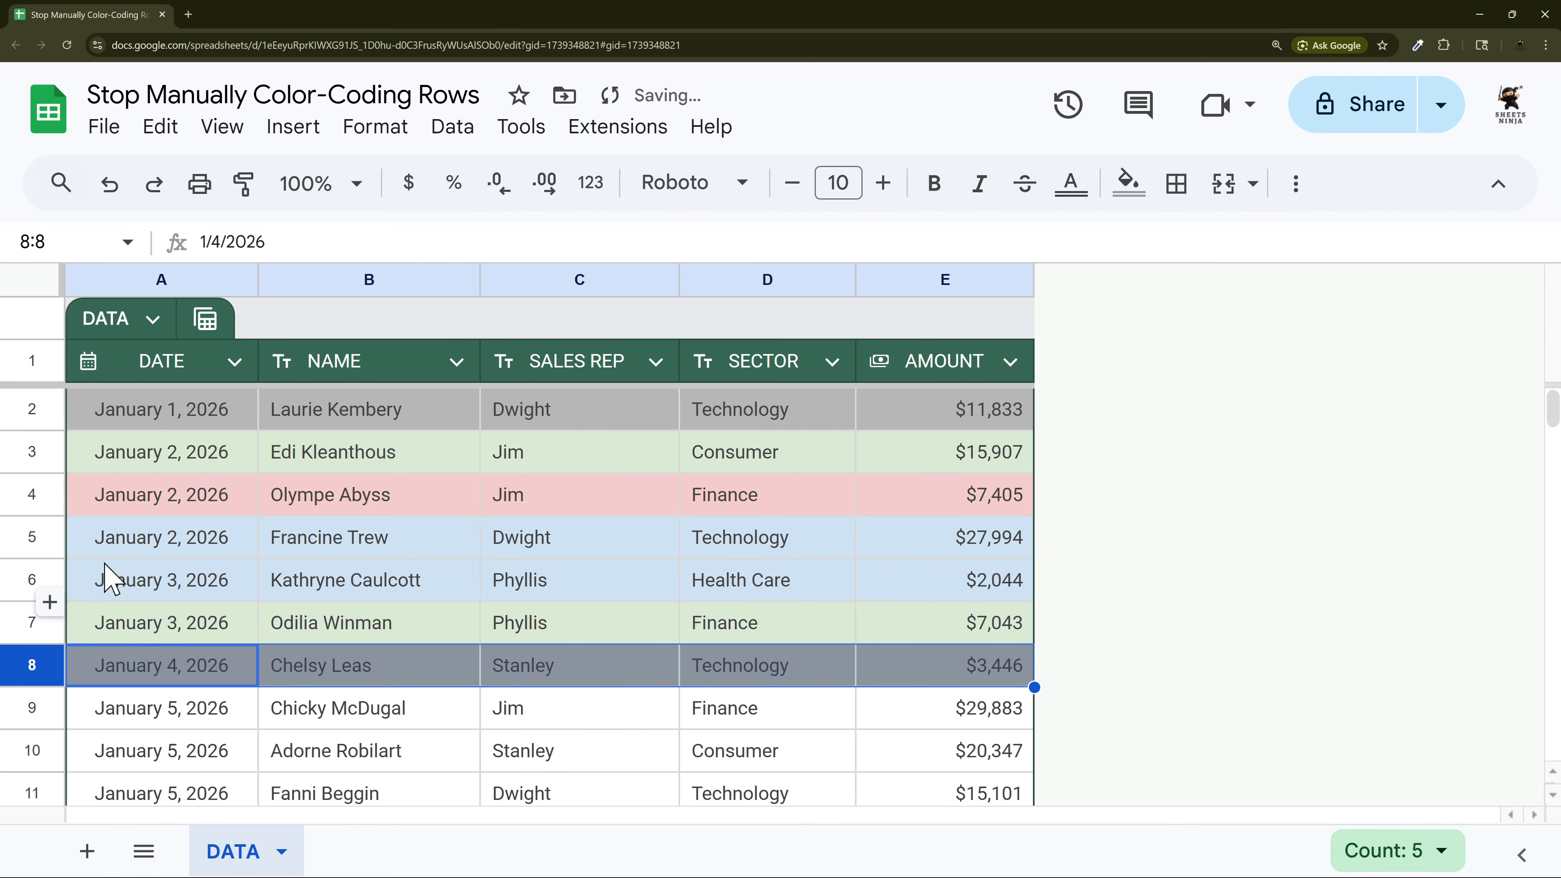
- Set the fill color of row 8 and of rows 3 through 7 to white
click(35, 501)
click(23, 659)
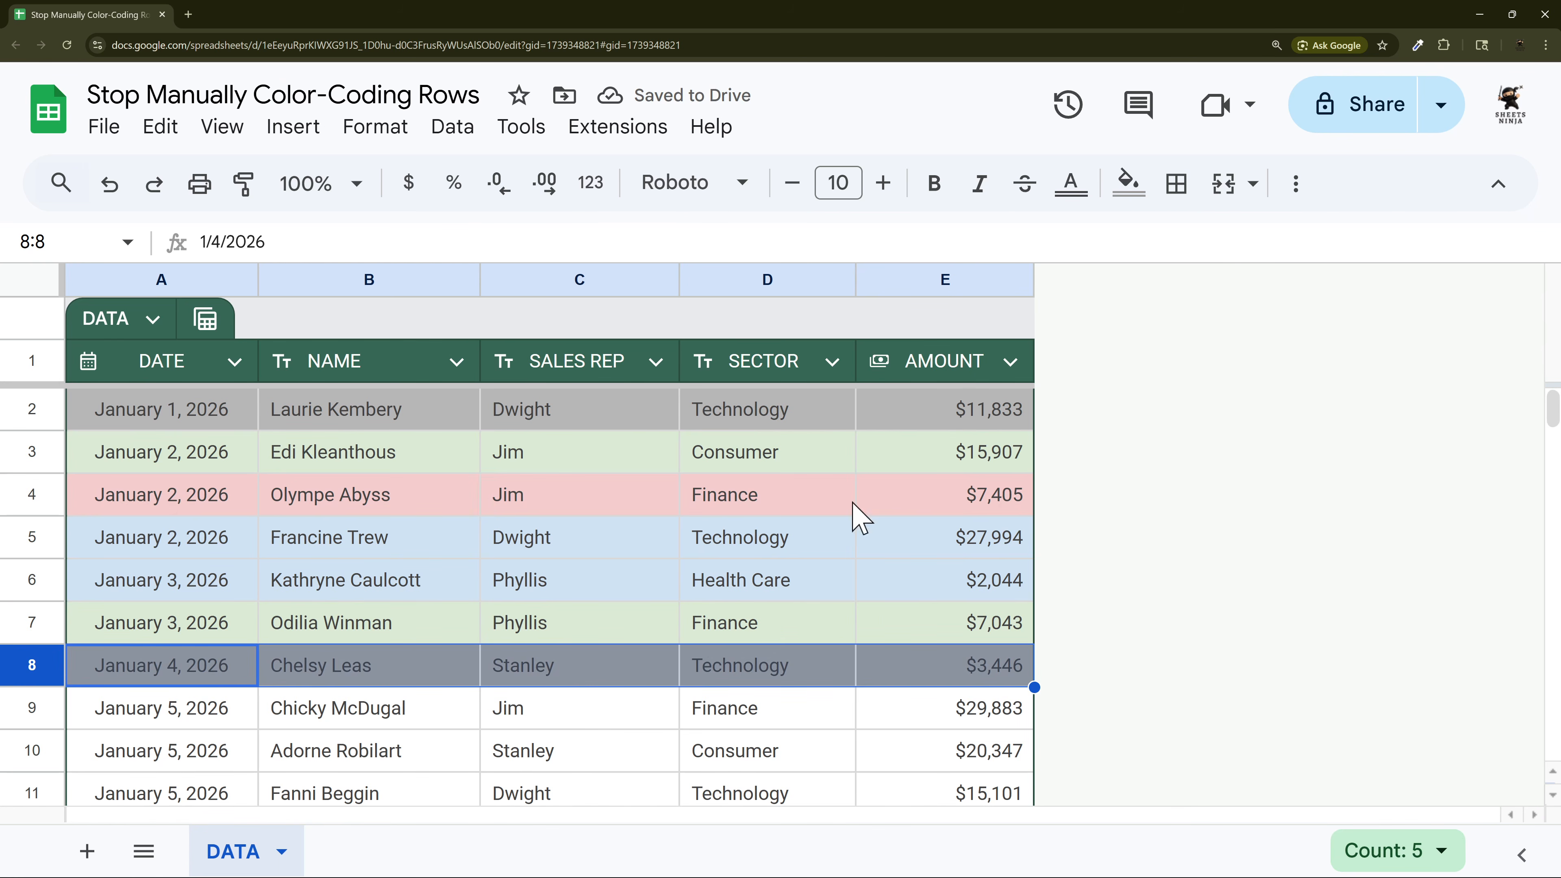
click(1129, 184)
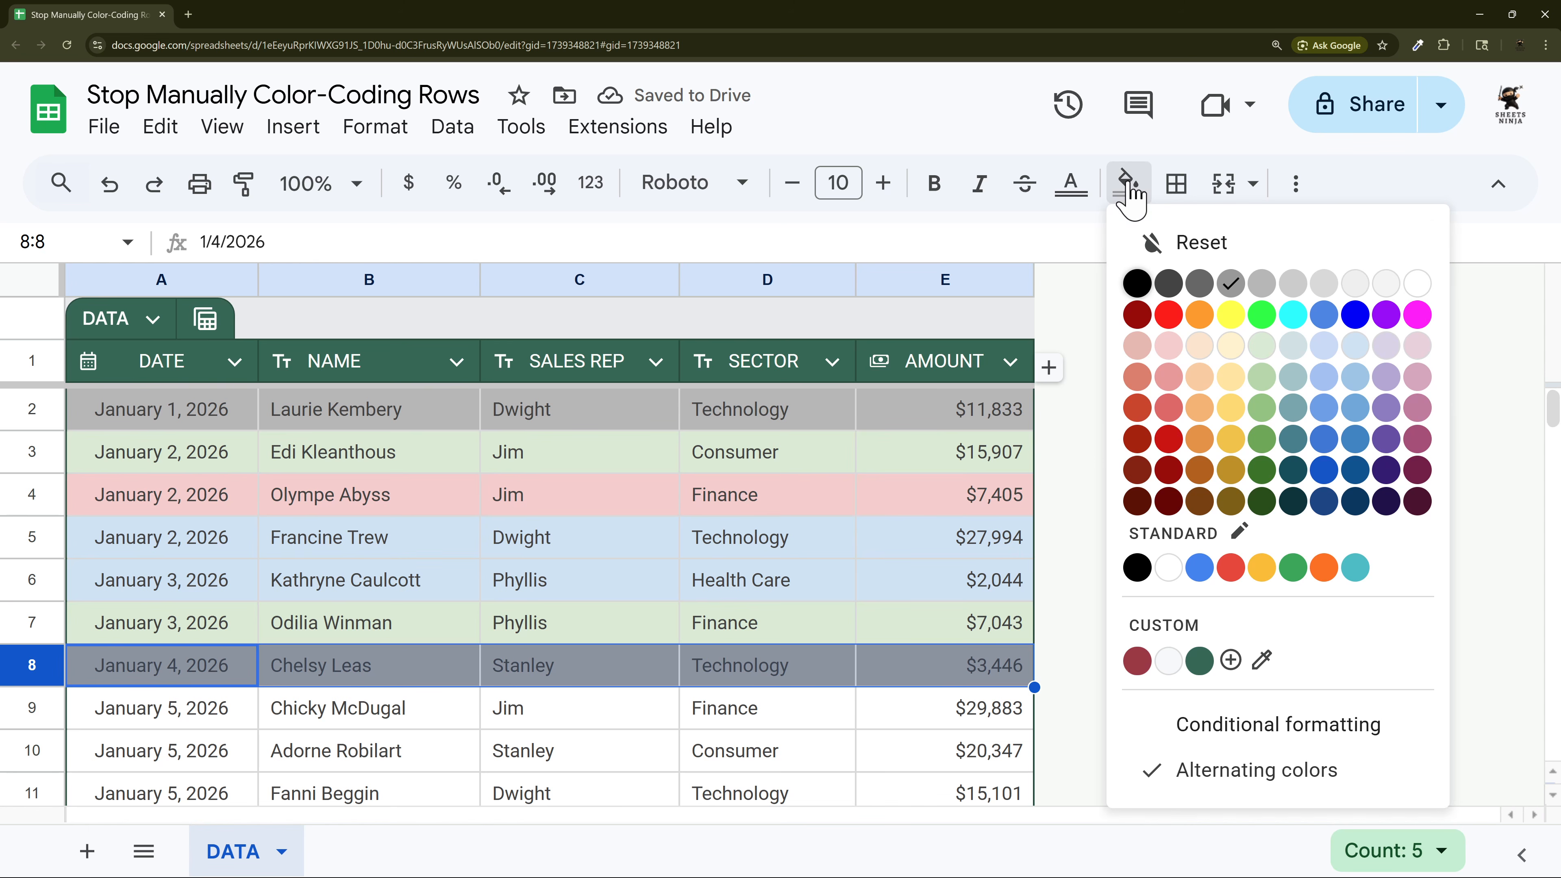
click(1420, 284)
drag(28, 464, 19, 617)
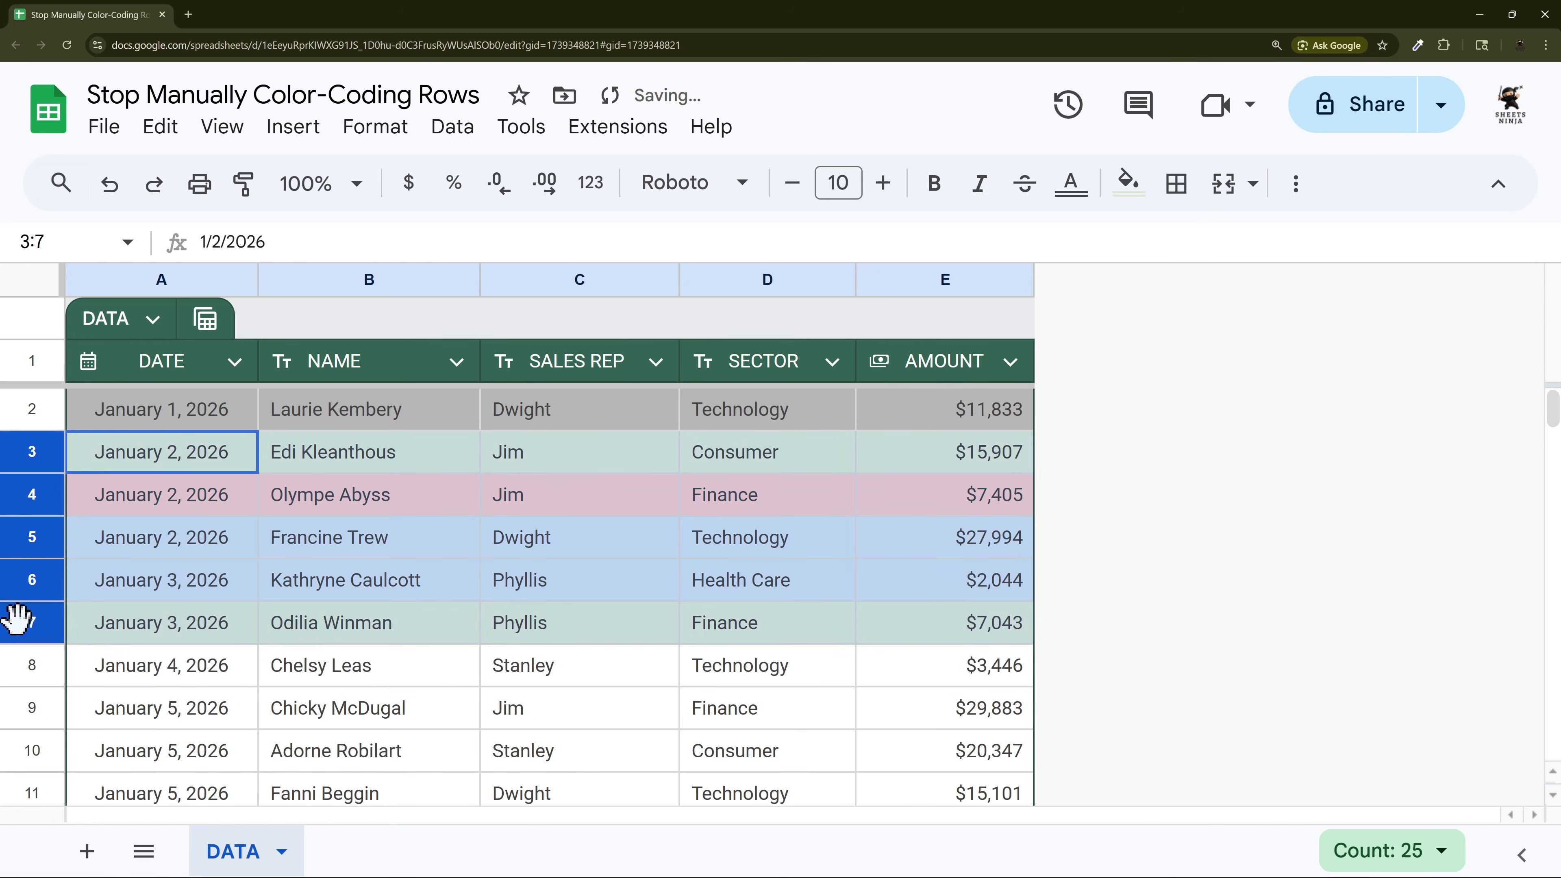
click(1128, 184)
click(1420, 286)
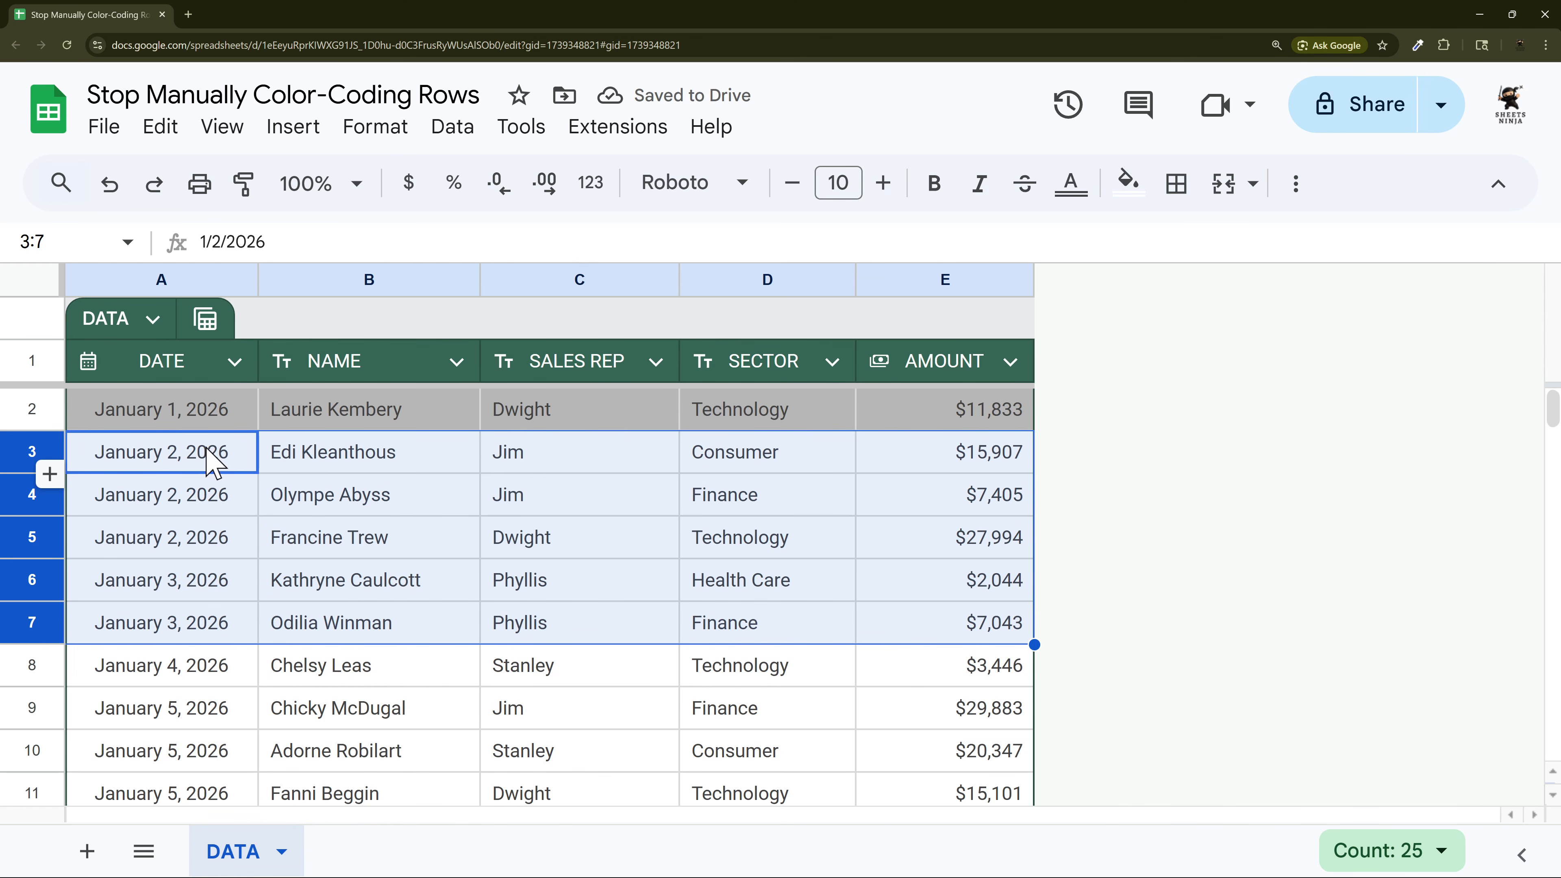
- Show the edit history of cell A3 in the DATE column, and close it after reading
right_click(212, 461)
click(199, 489)
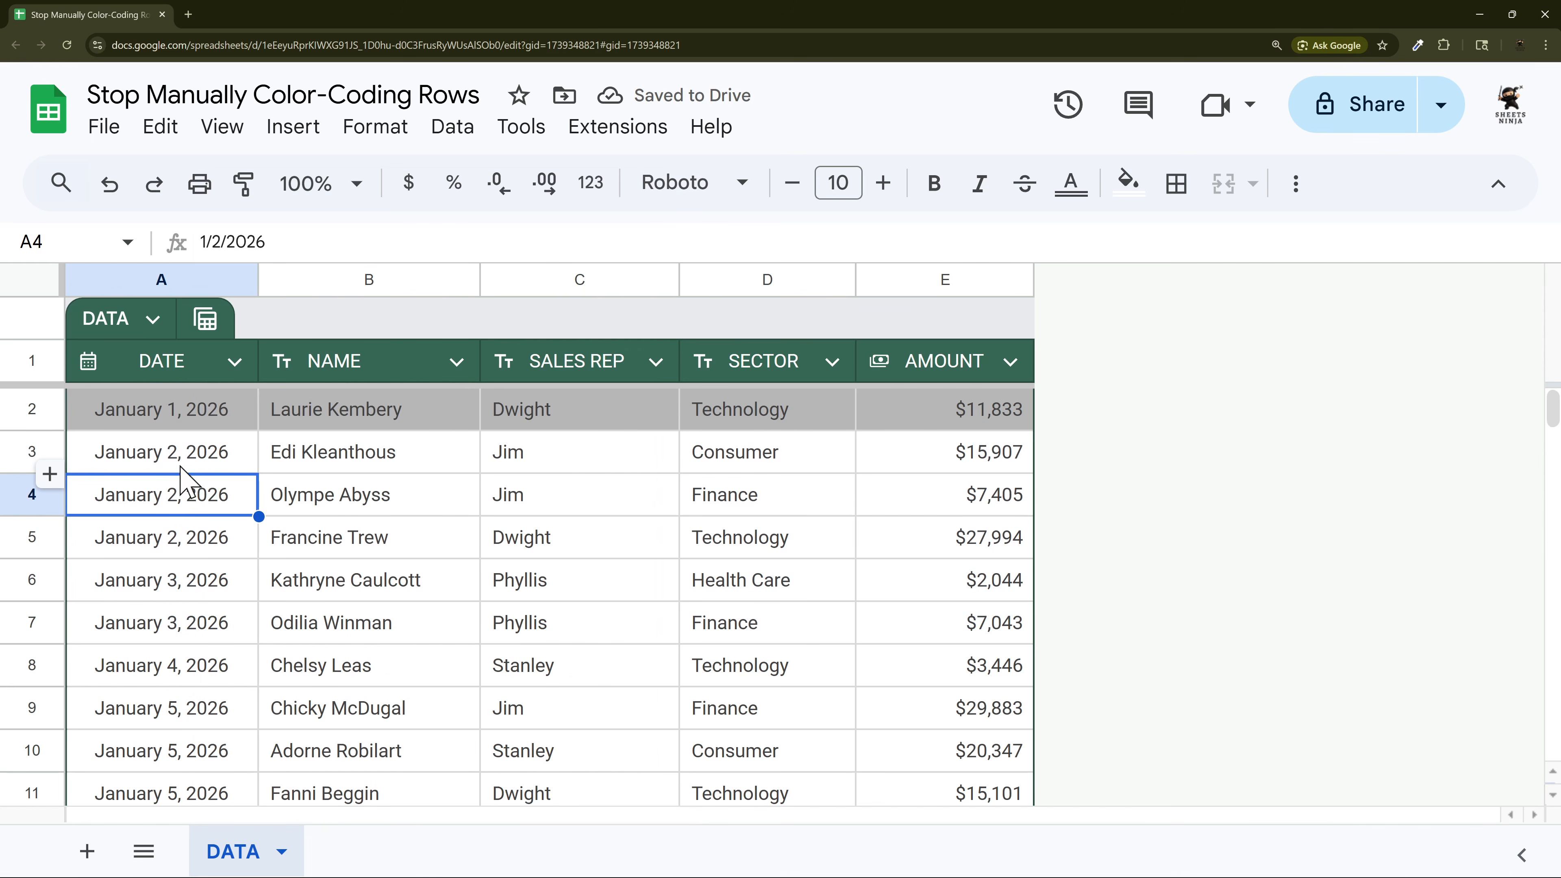
right_click(182, 462)
scroll(202, 523, down, 5)
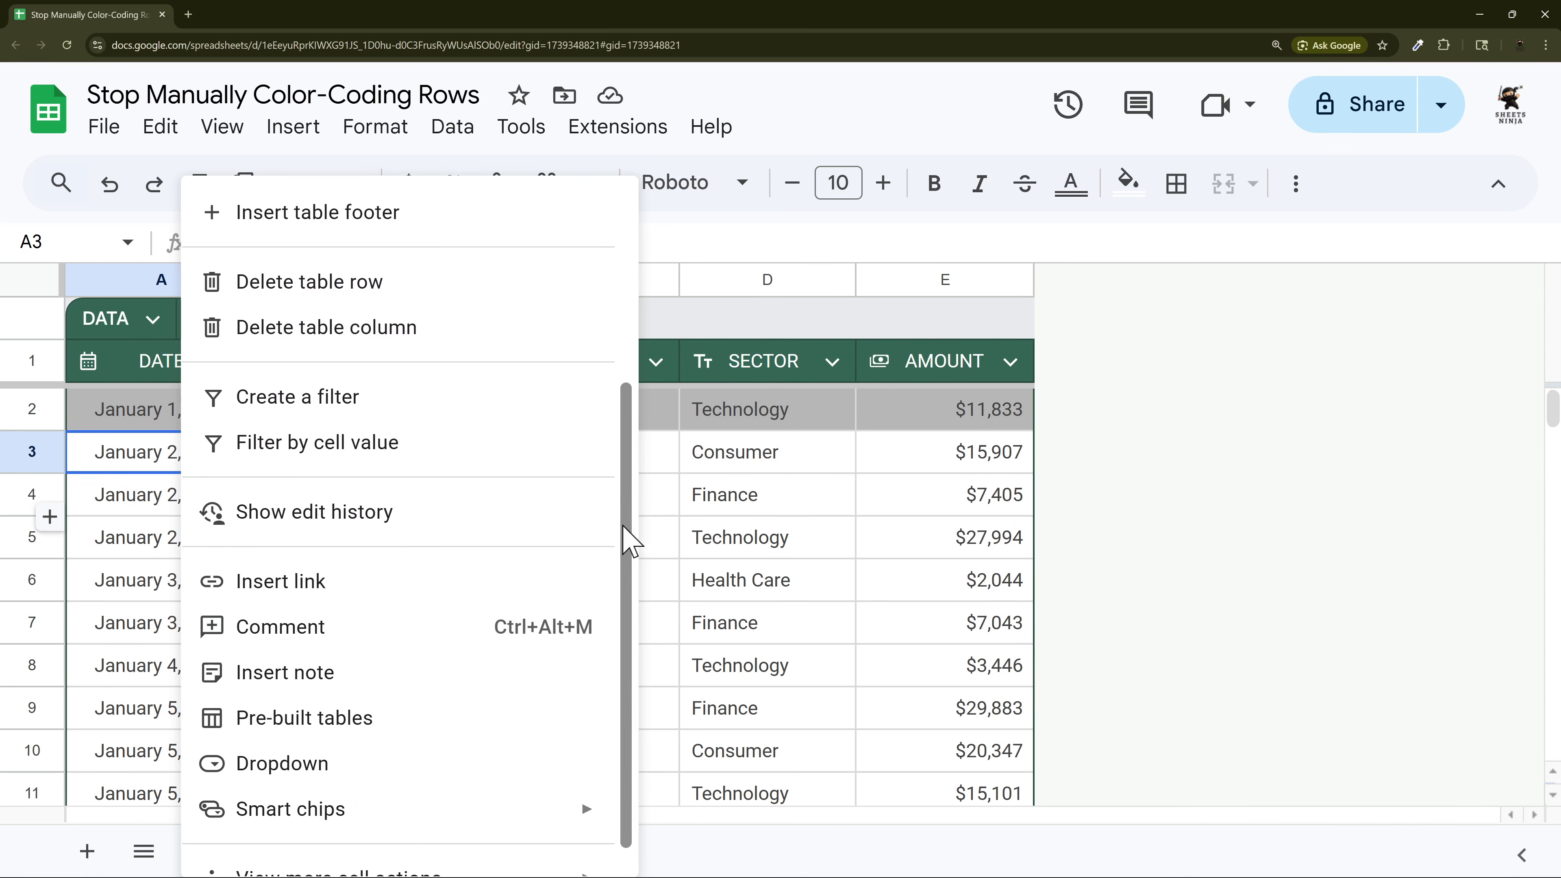
click(484, 529)
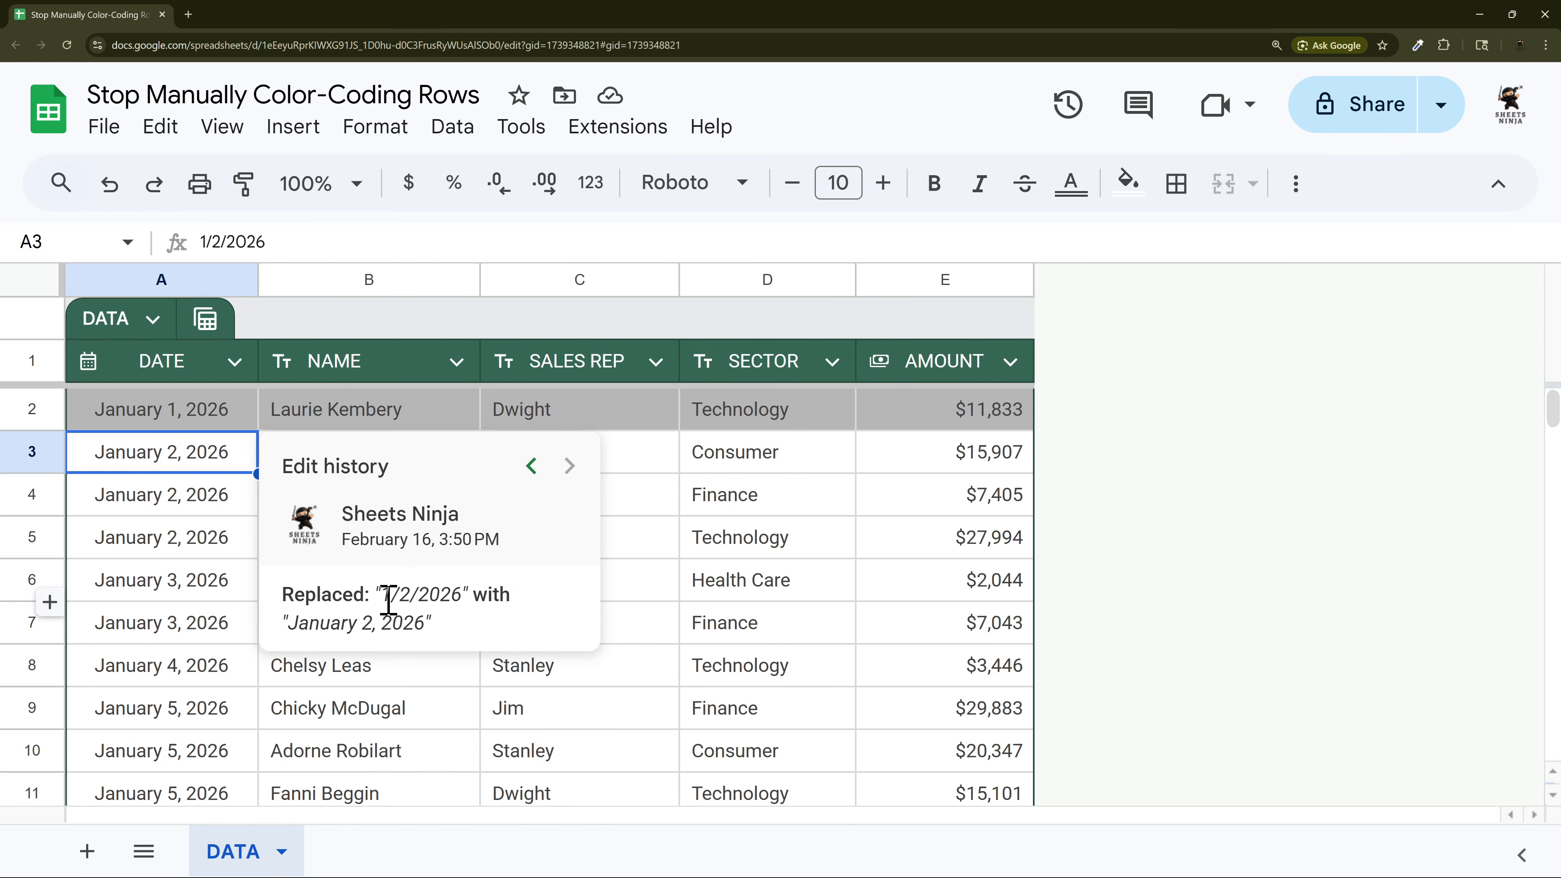
click(207, 462)
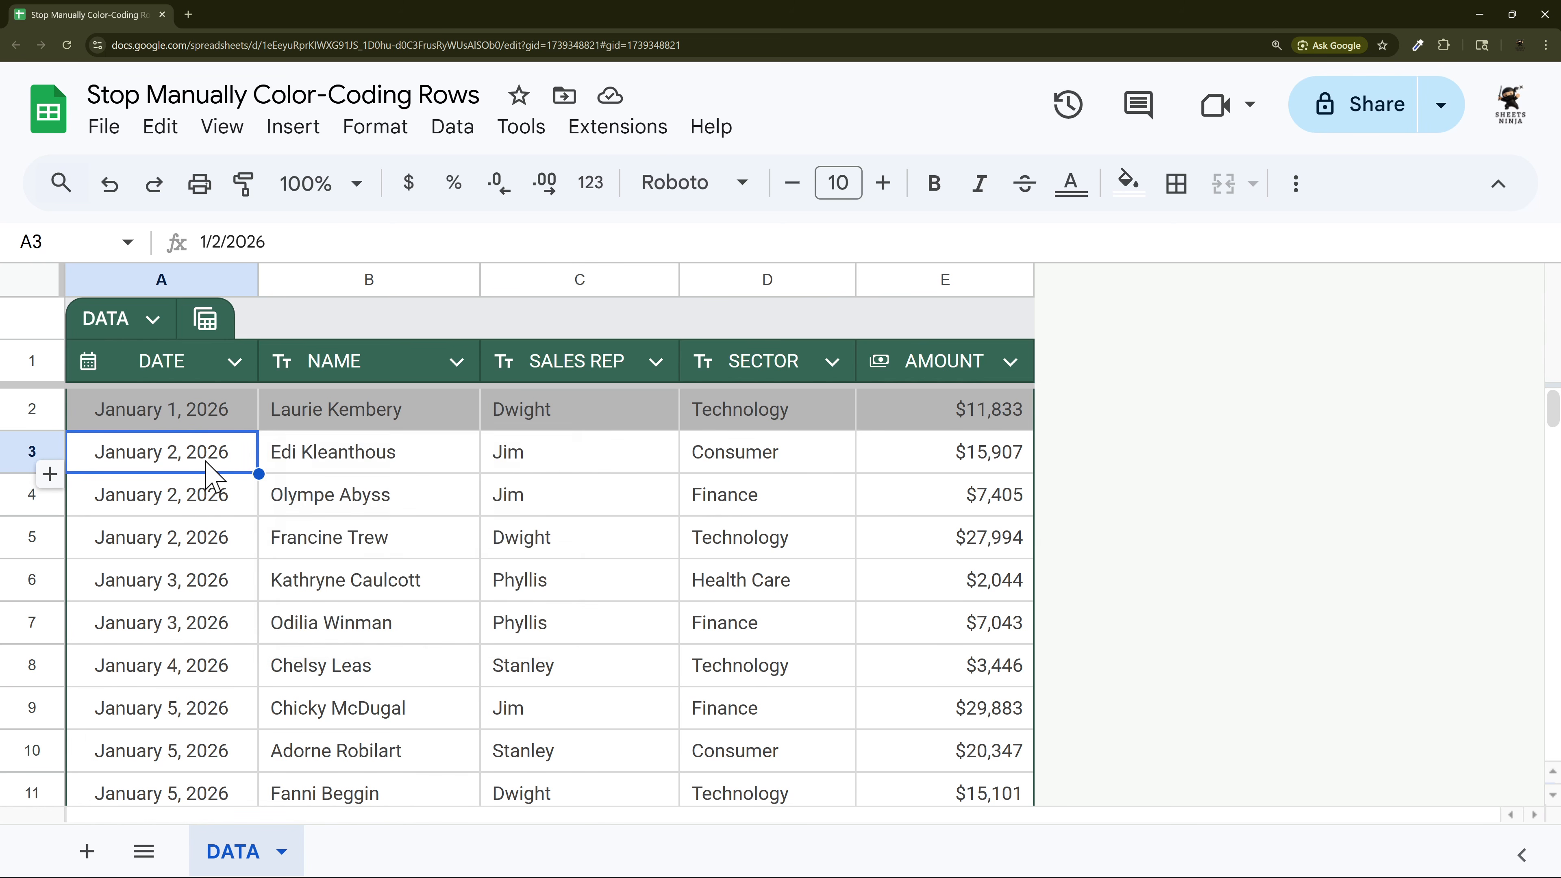
- Delete the amount in cell E3
click(915, 465)
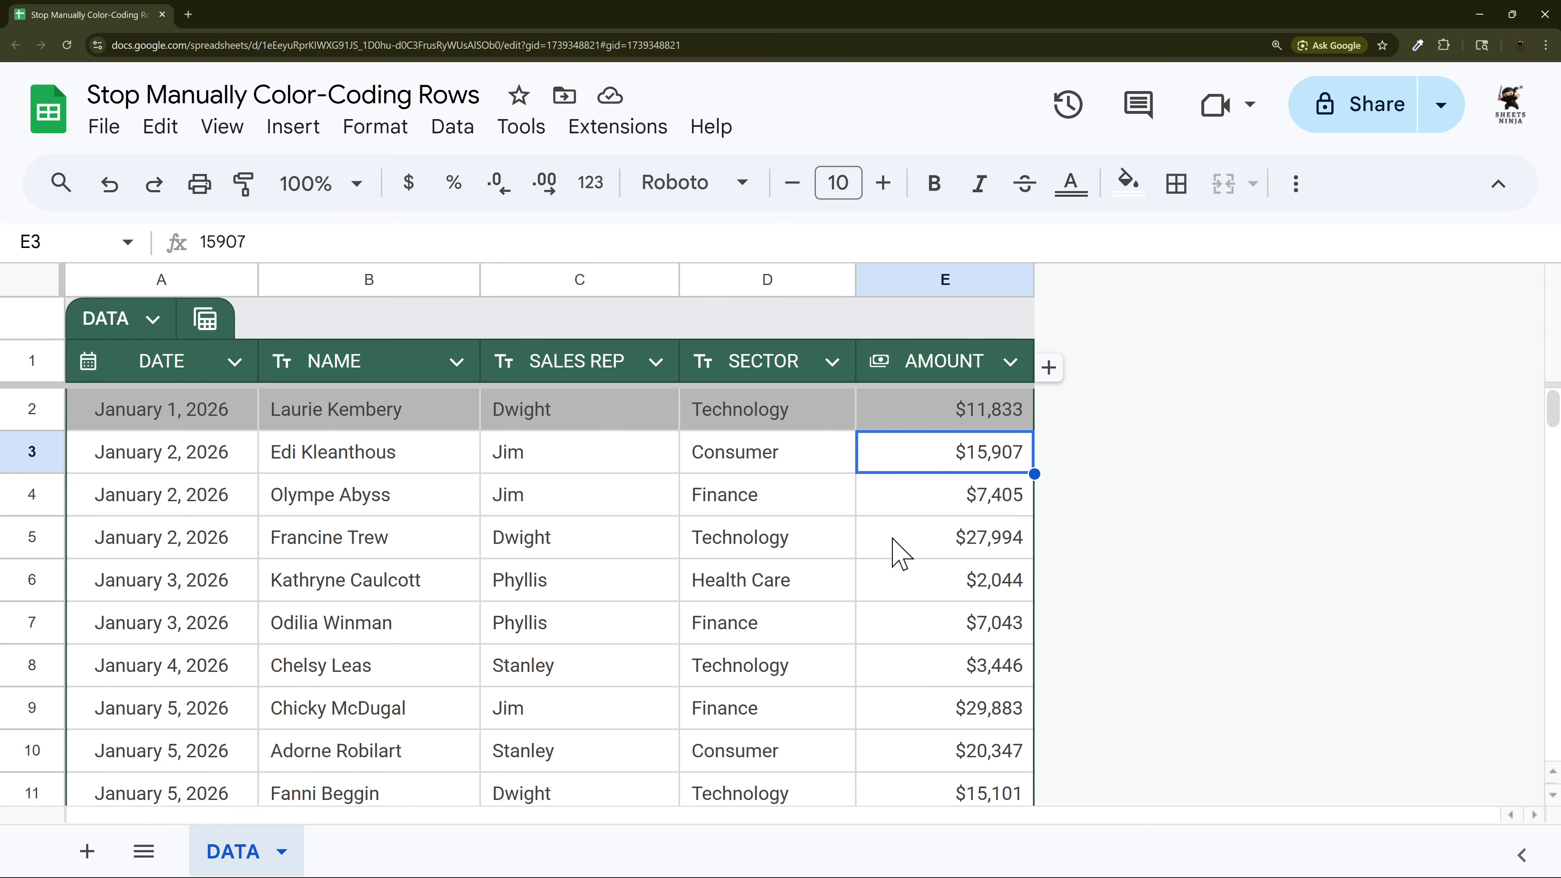
key(Delete)
click(820, 507)
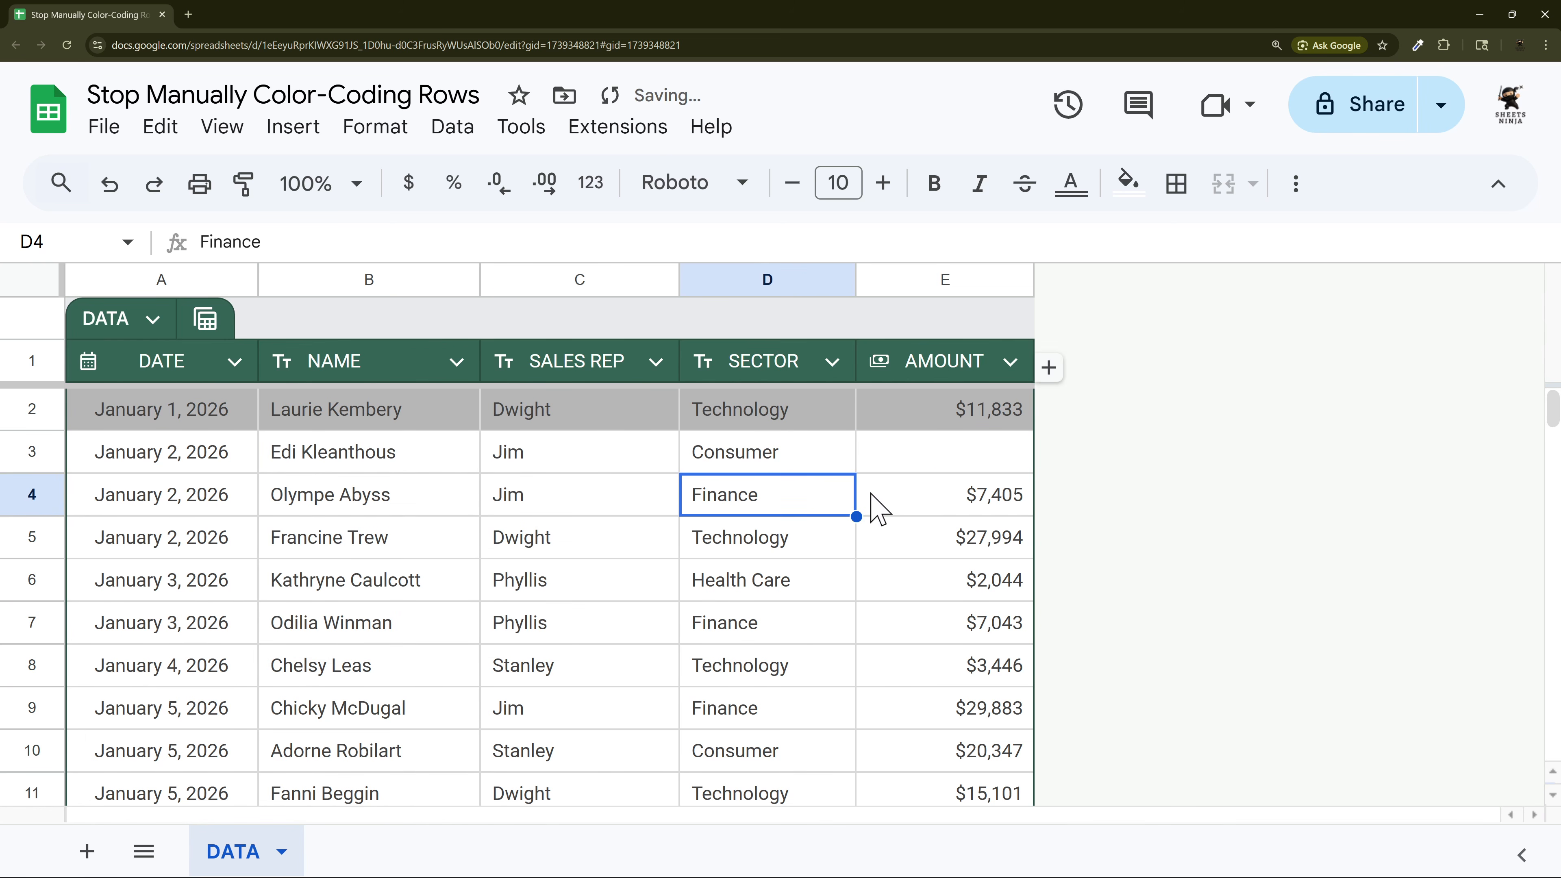
- Show the edit history of the emptied cell E3 and highlight the deleted amount in it
click(914, 457)
right_click(913, 457)
scroll(982, 674, down, 2)
click(982, 673)
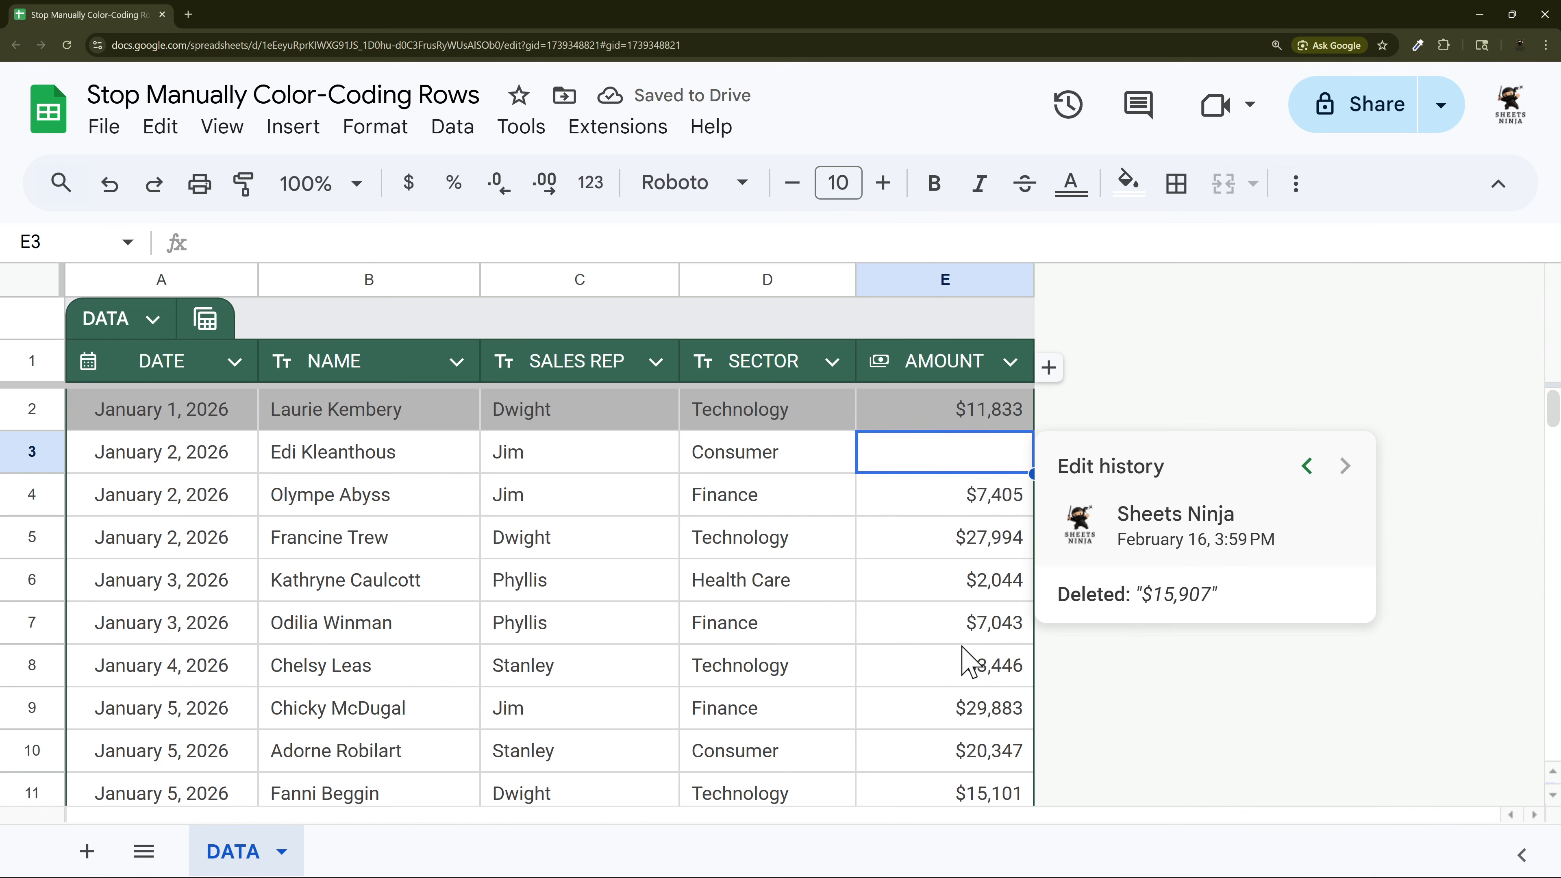
drag(1141, 594, 1211, 594)
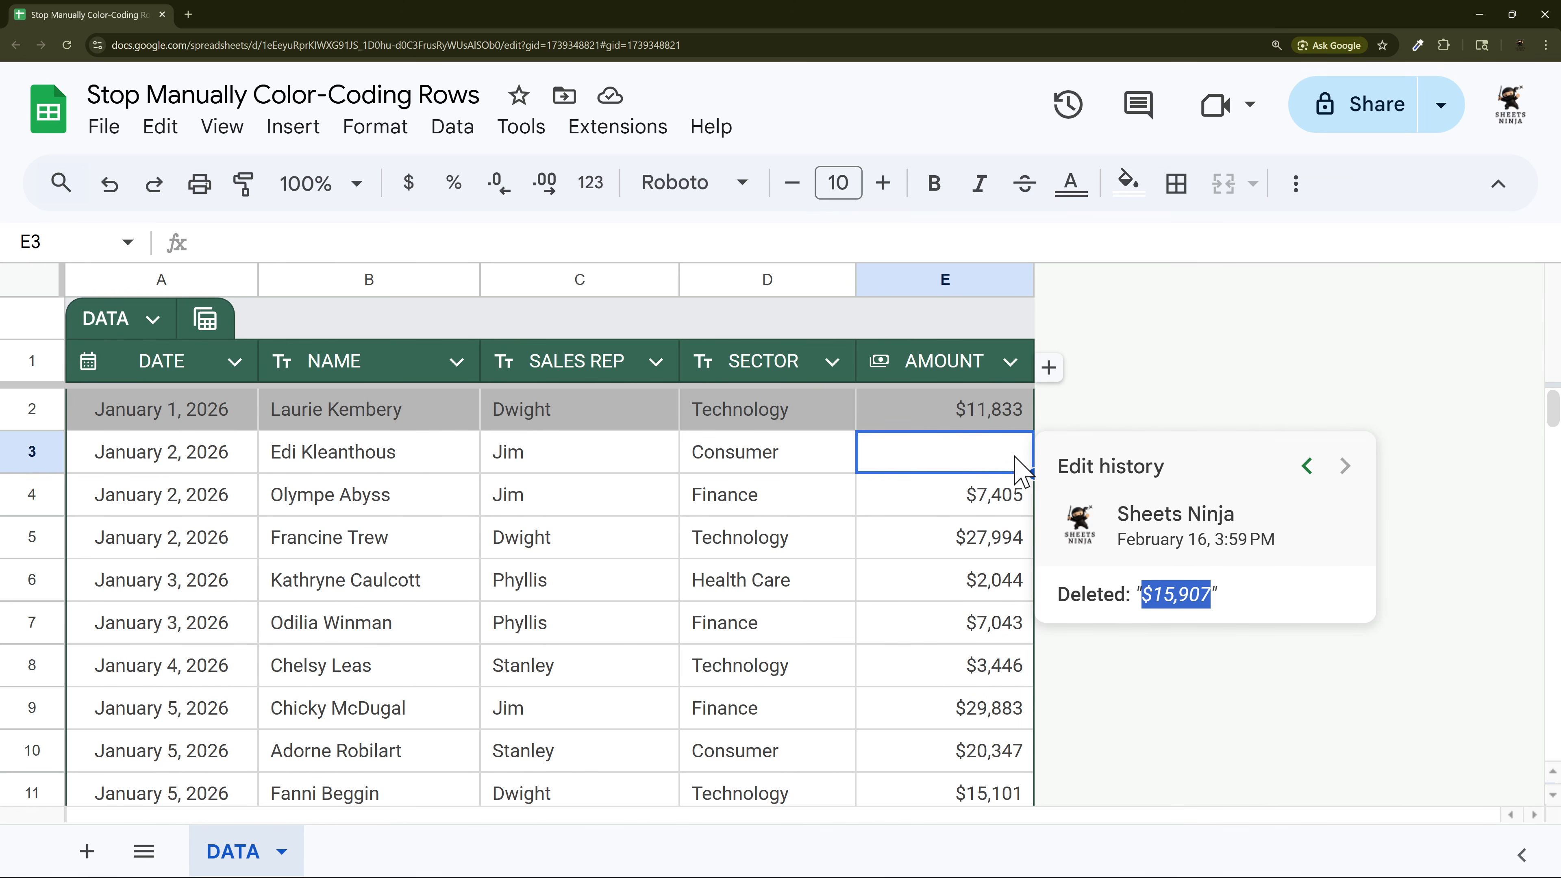
- Undo the deletion of the amount in cell E3
click(895, 510)
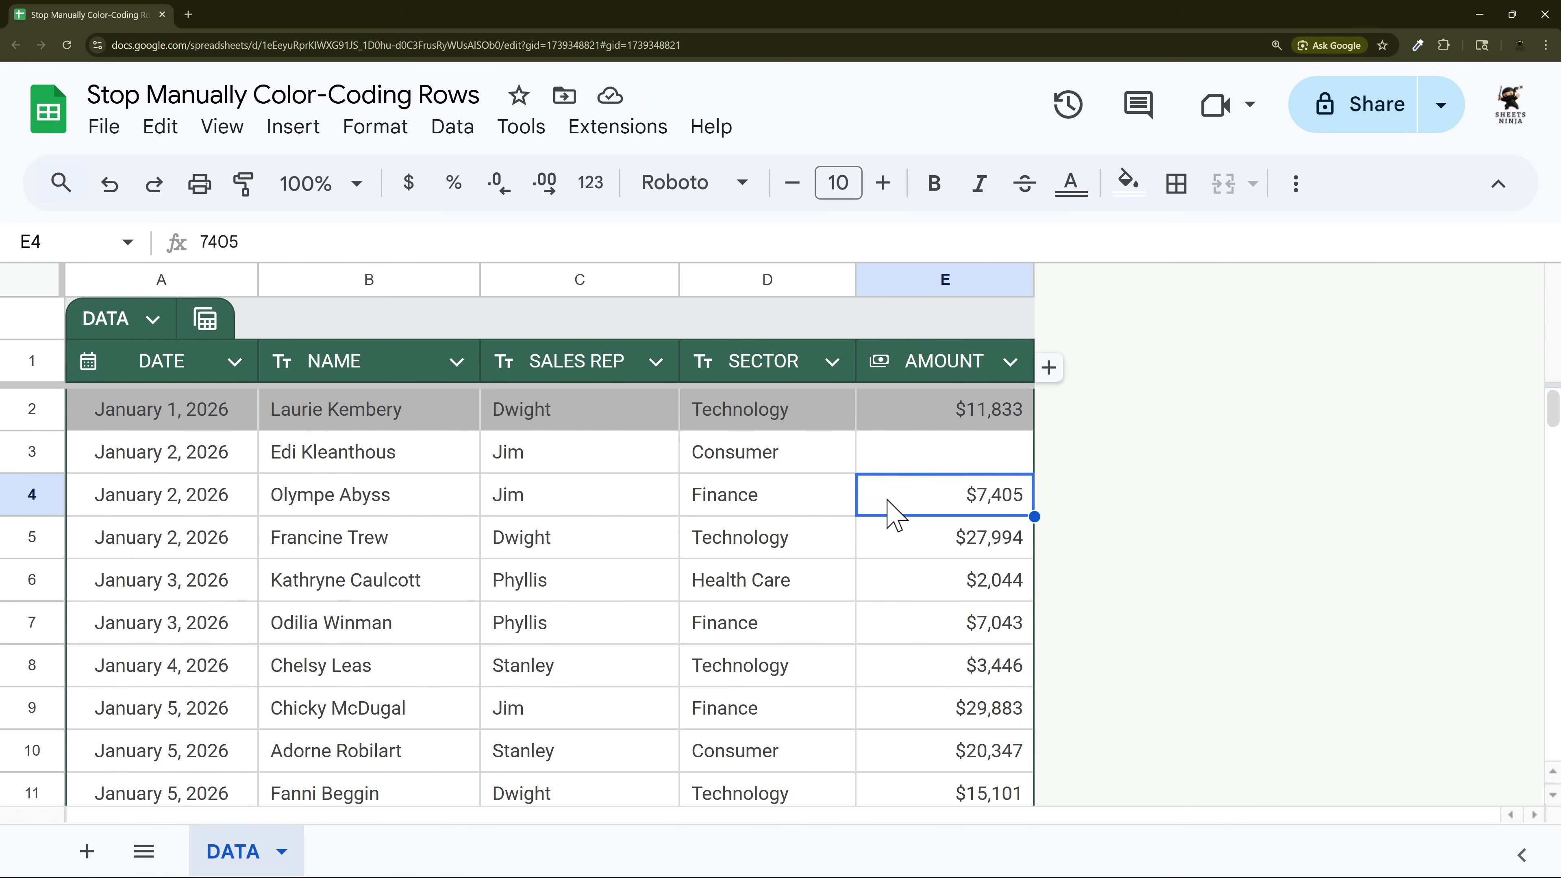
key(ctrl+z)
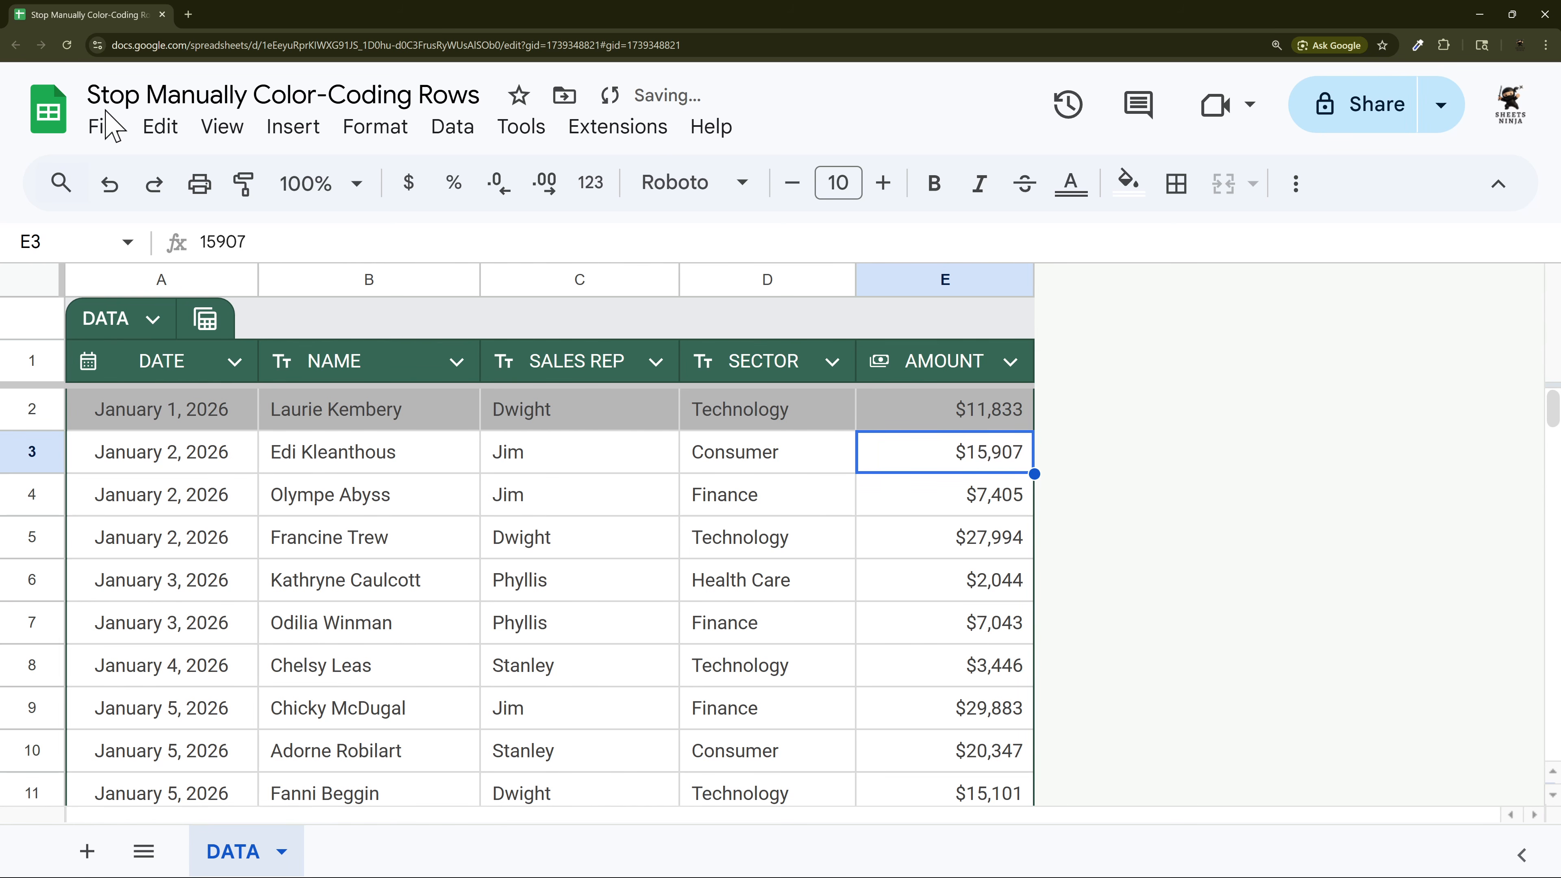
- Look at the version history options available for the spreadsheet file without choosing one
click(104, 127)
scroll(218, 258, down, 3)
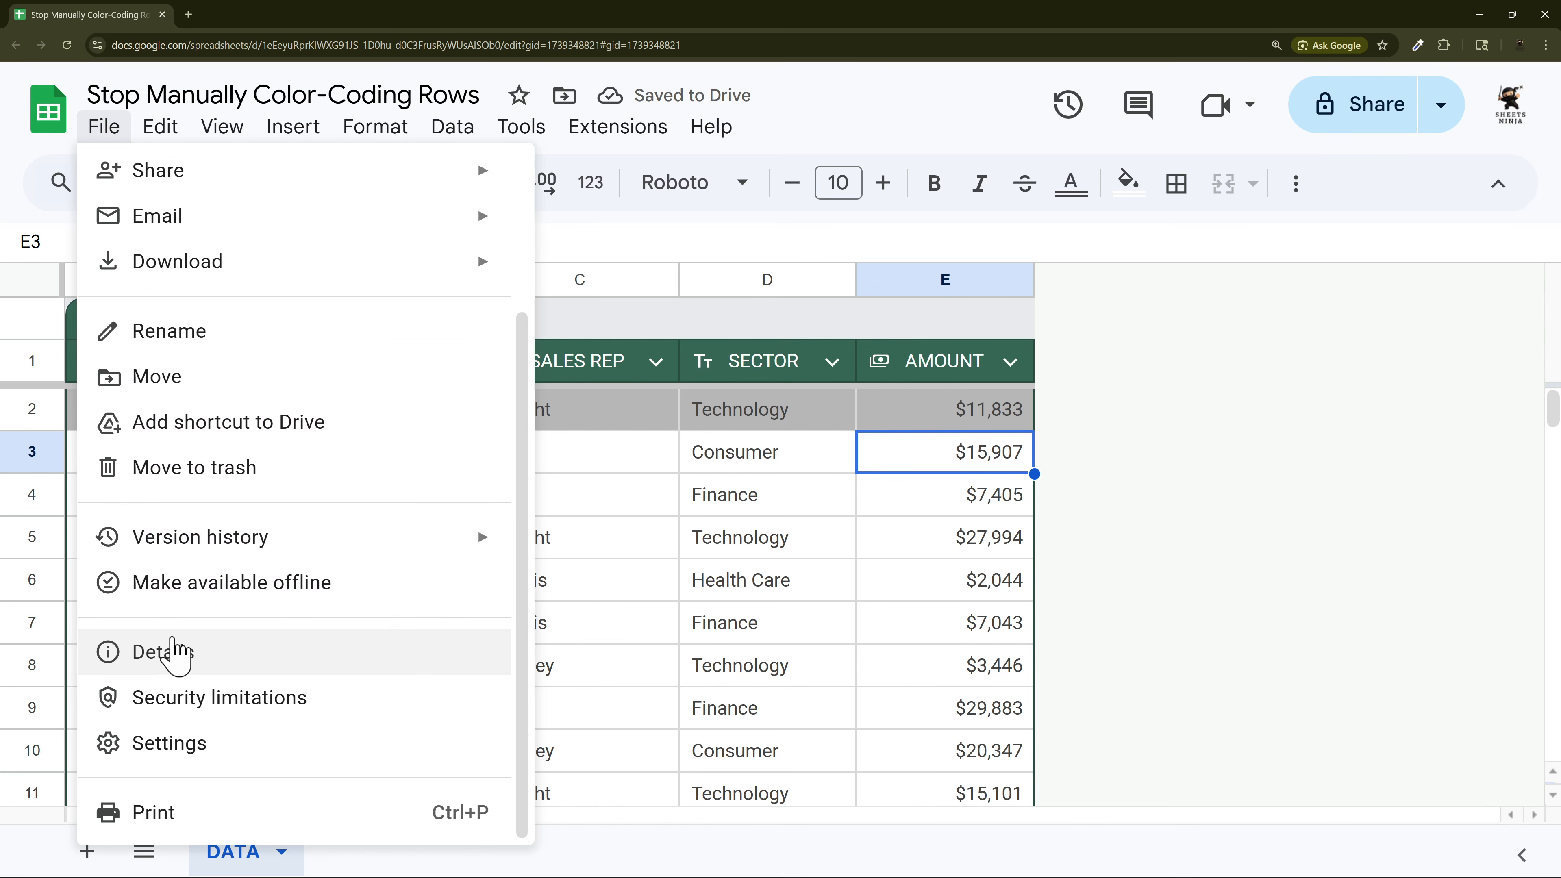
mouse_move(237, 544)
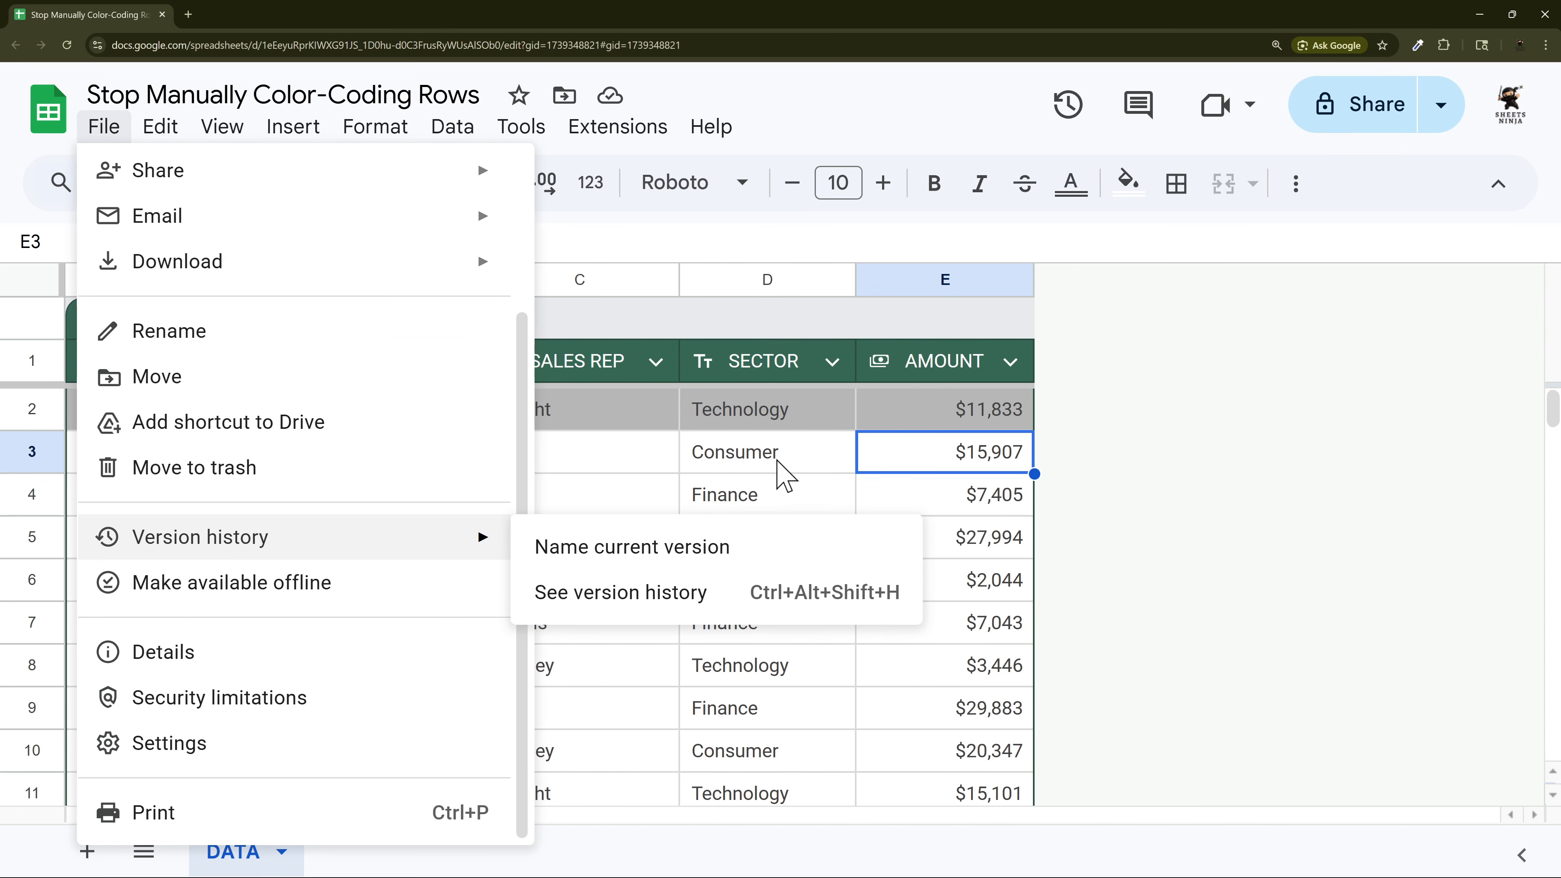
click(795, 477)
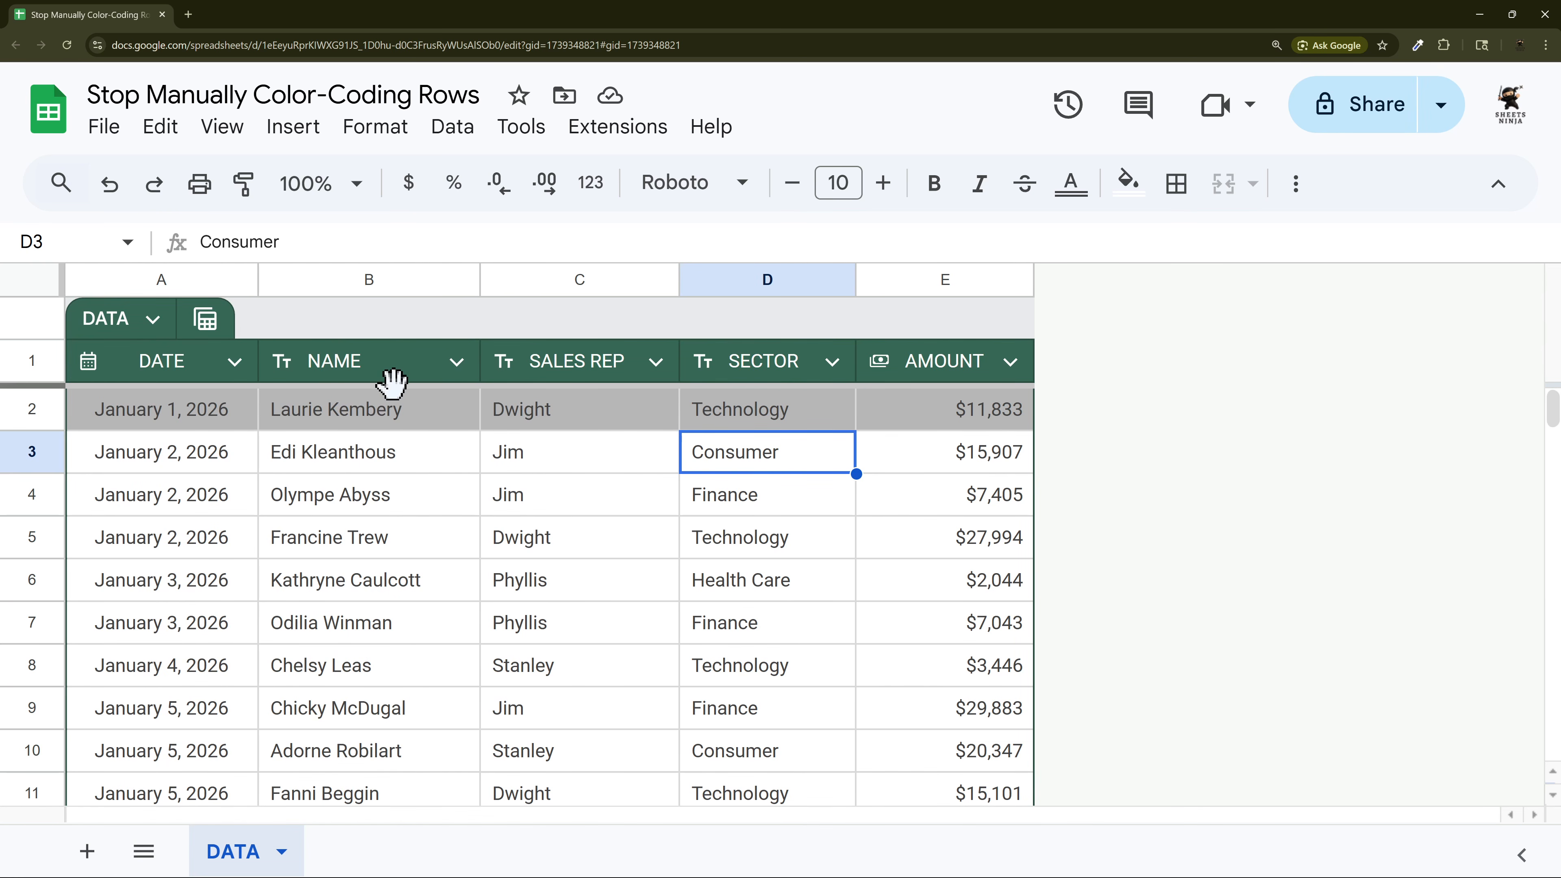
- Insert one column before the NAME column and title it STATUS
right_click(315, 280)
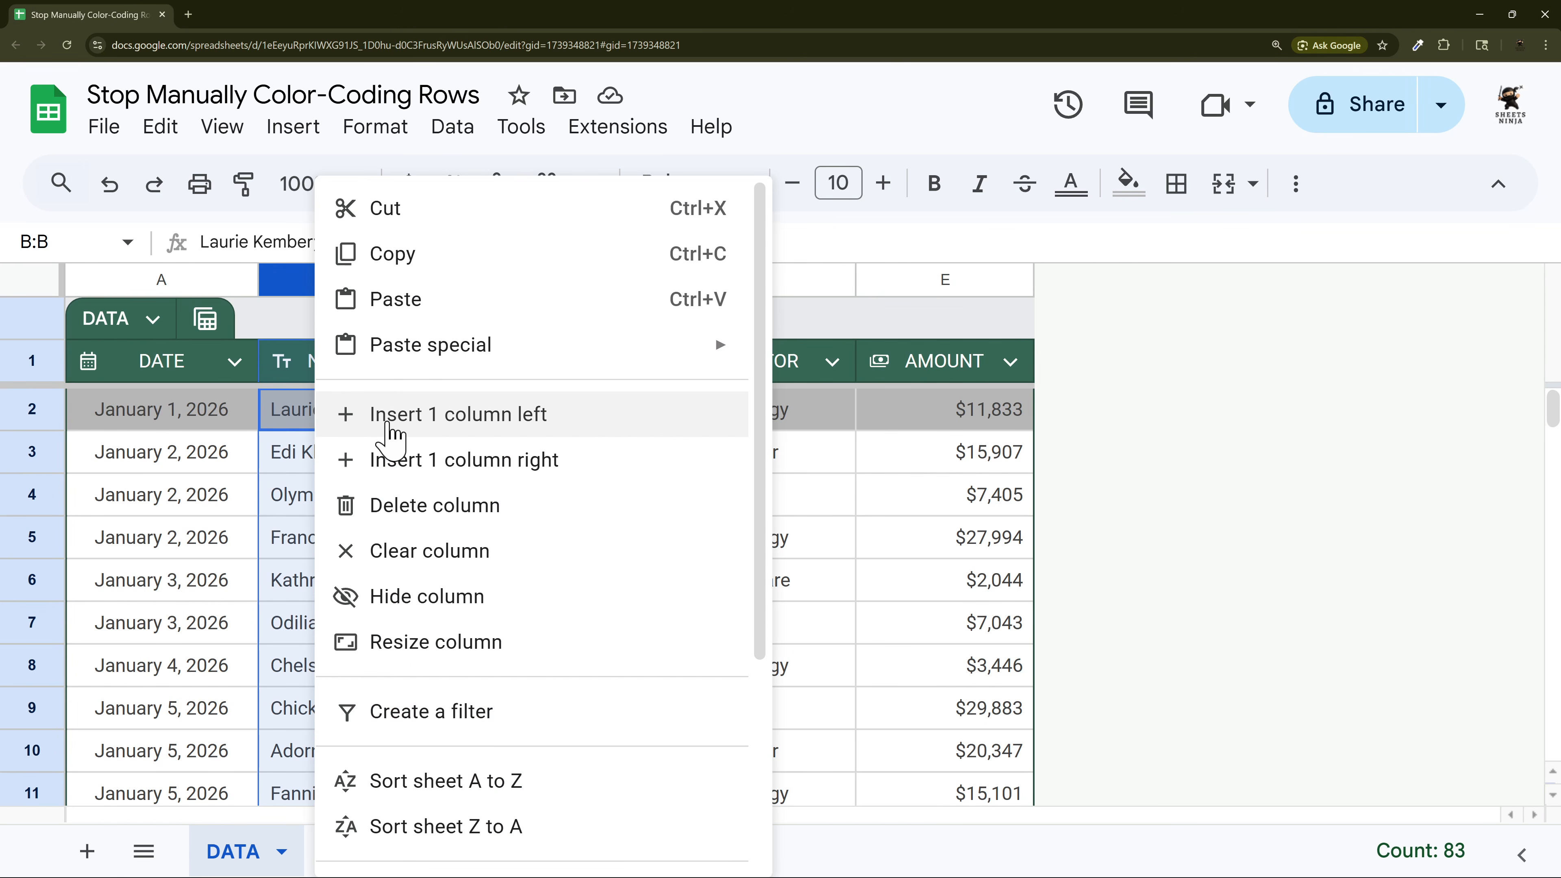
click(384, 425)
click(342, 364)
text(S)
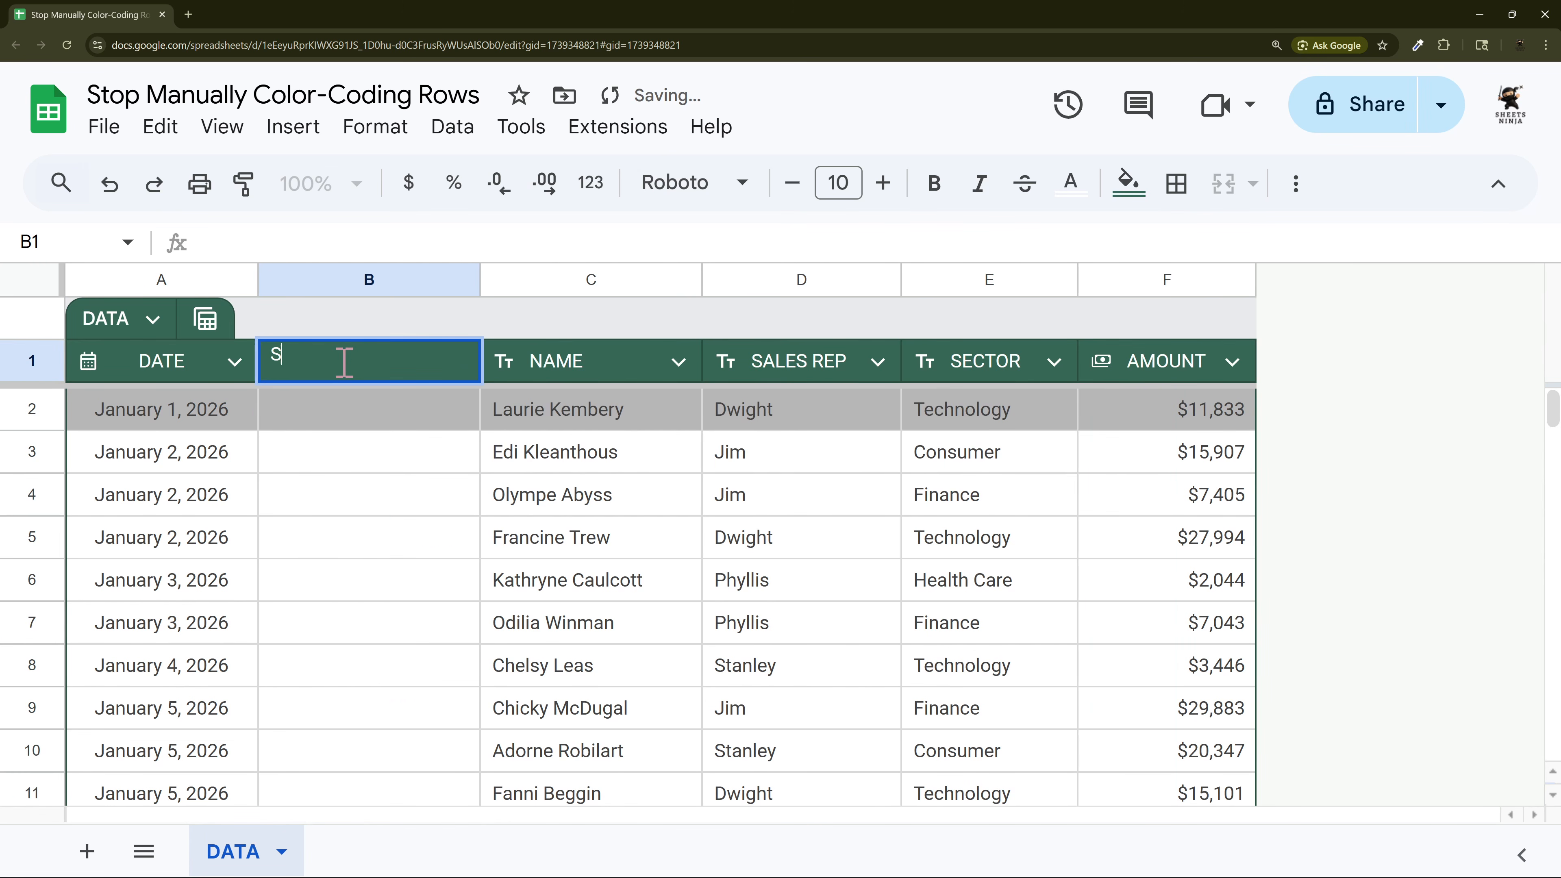
text(ta)
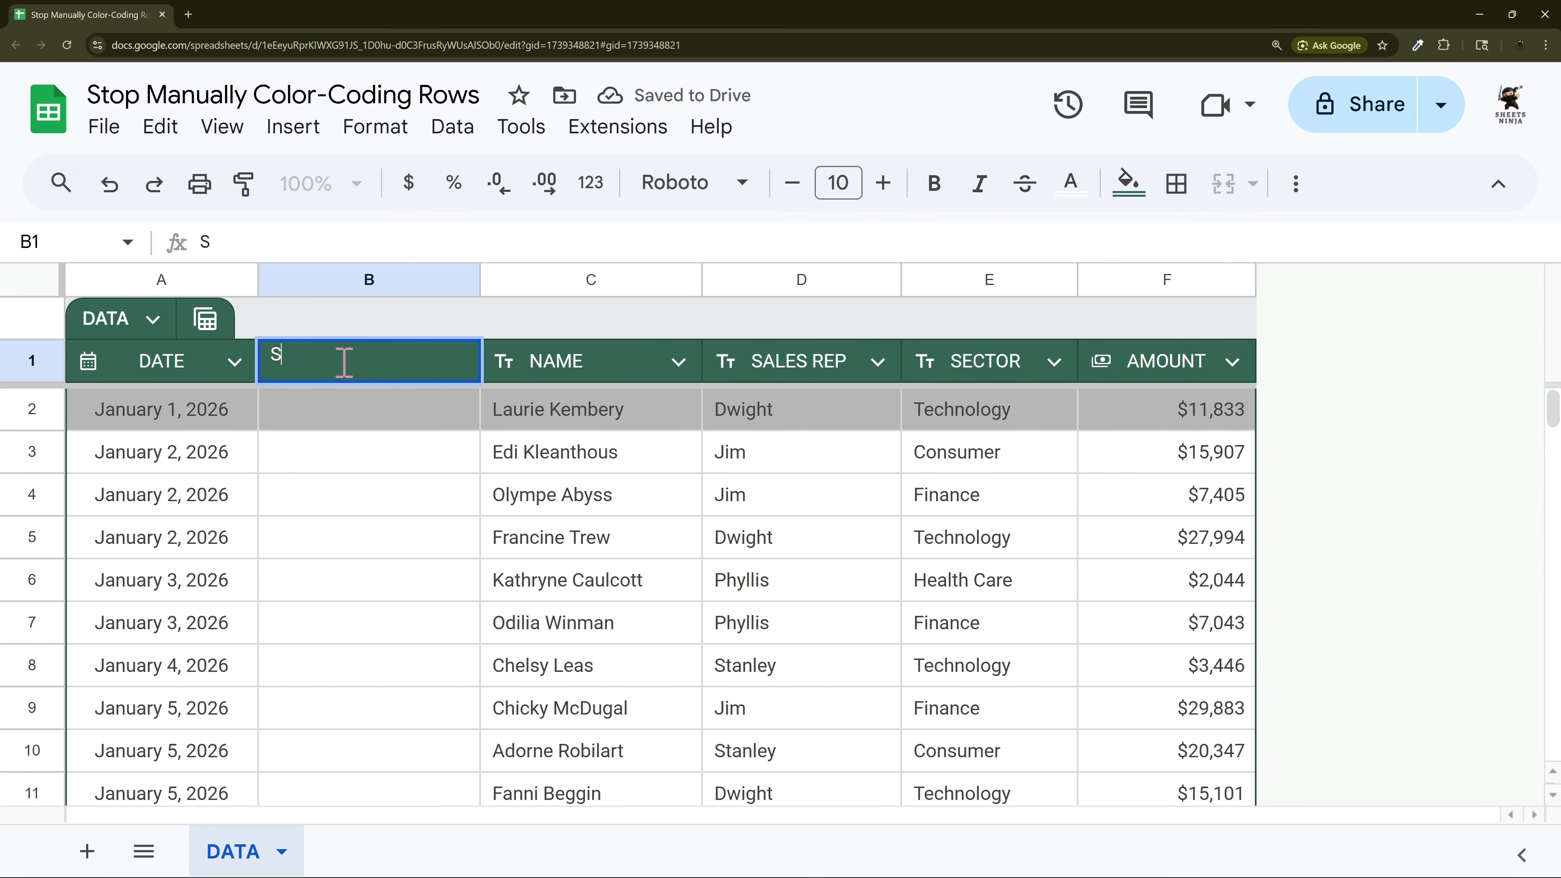
key(Return)
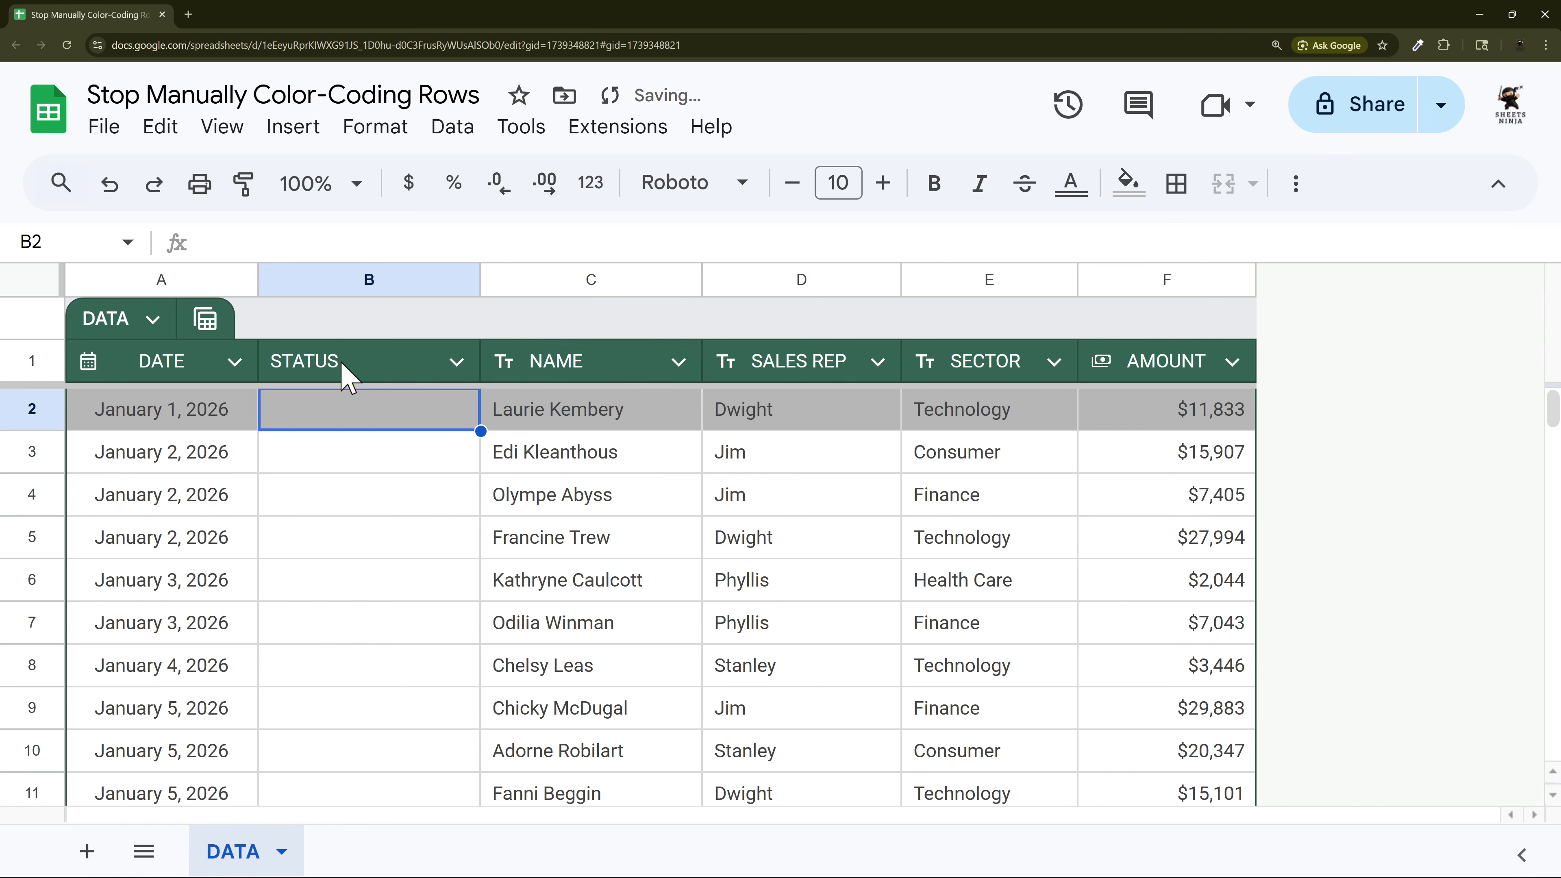
- Change the STATUS column's type to Dropdown
click(456, 362)
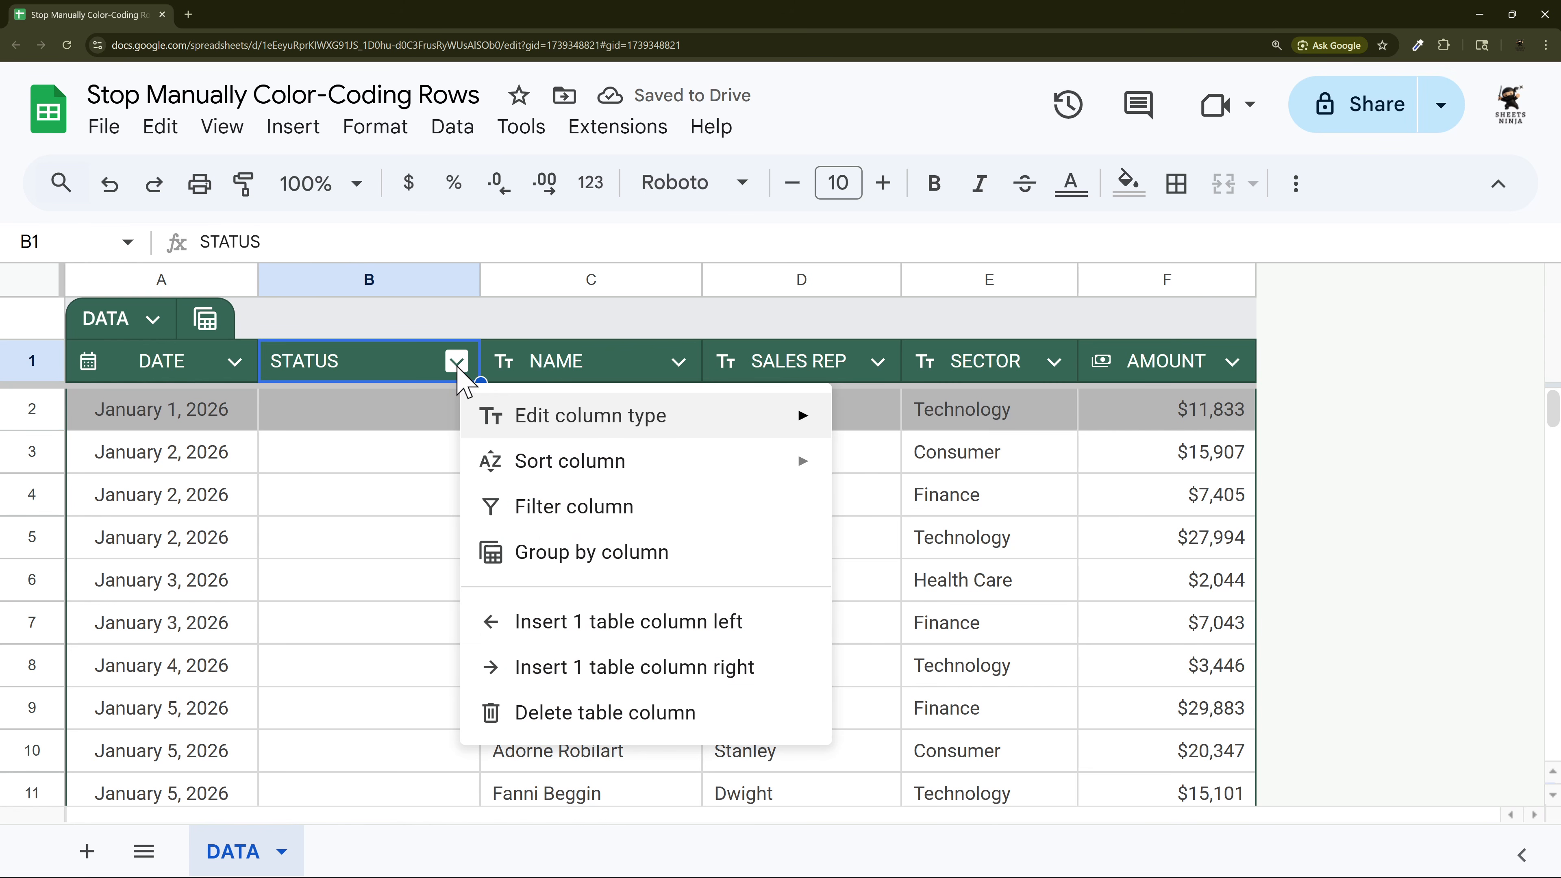
mouse_move(541, 424)
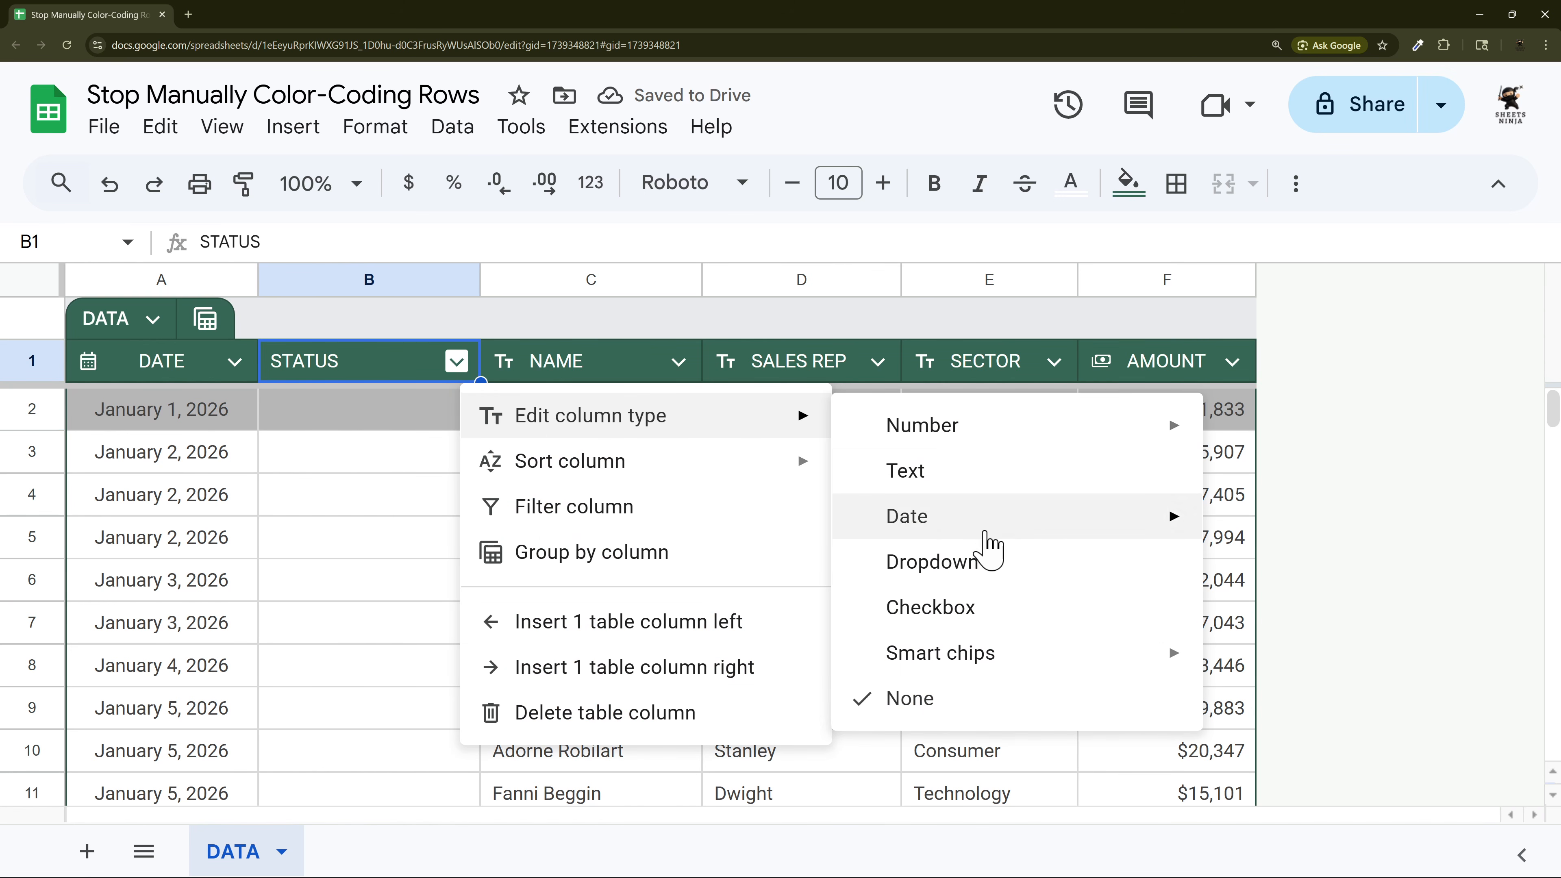
click(959, 557)
scroll(977, 517, down, 2)
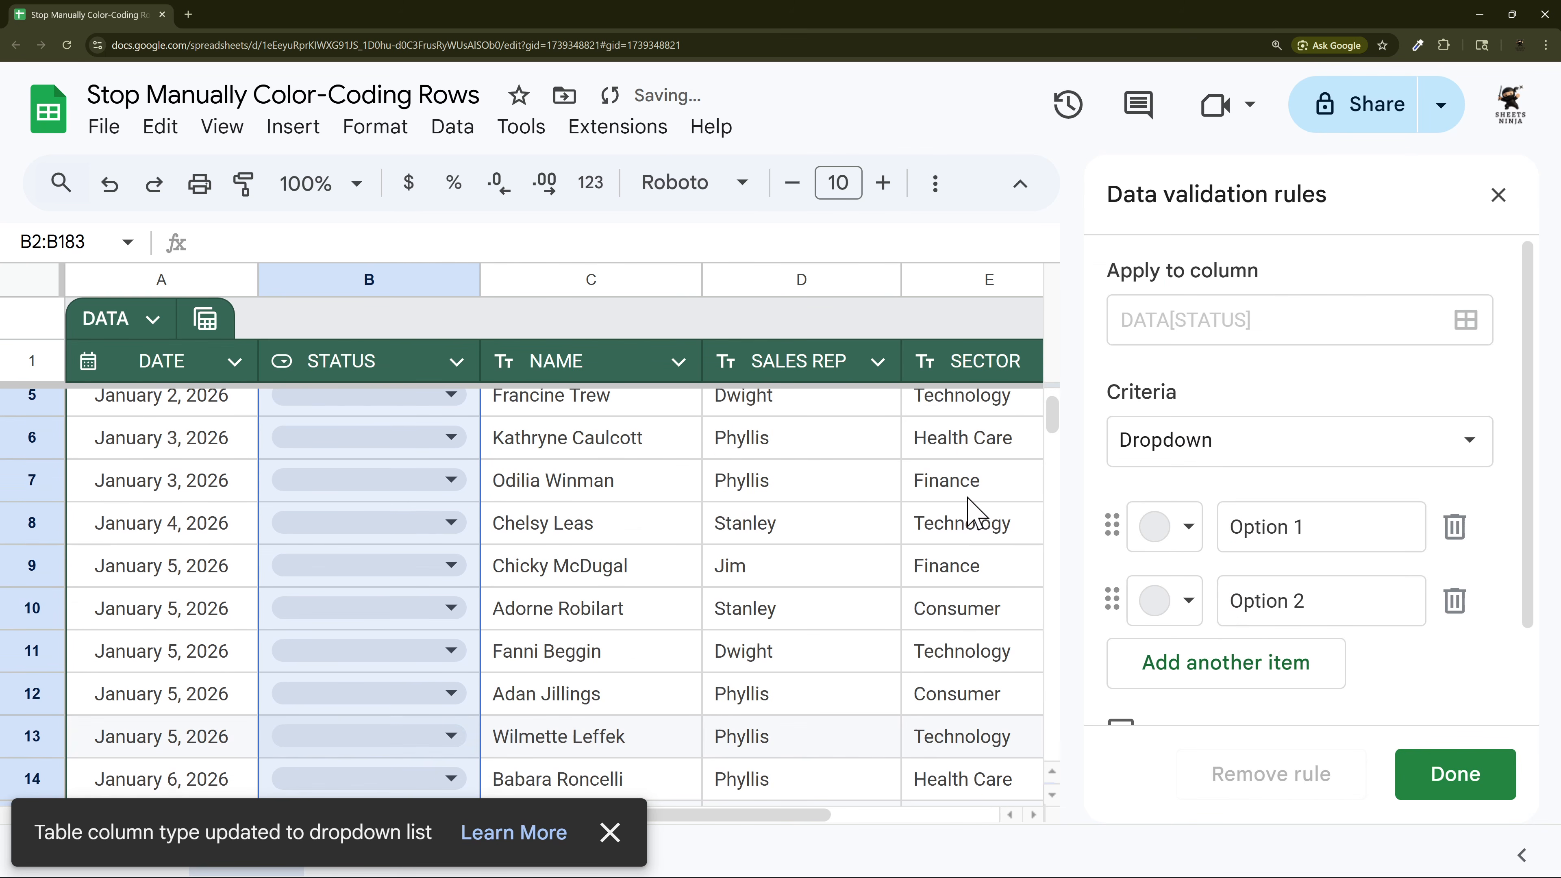
- Define the STATUS dropdown options as Sold, Pending, Cancelled and Refund
click(1342, 523)
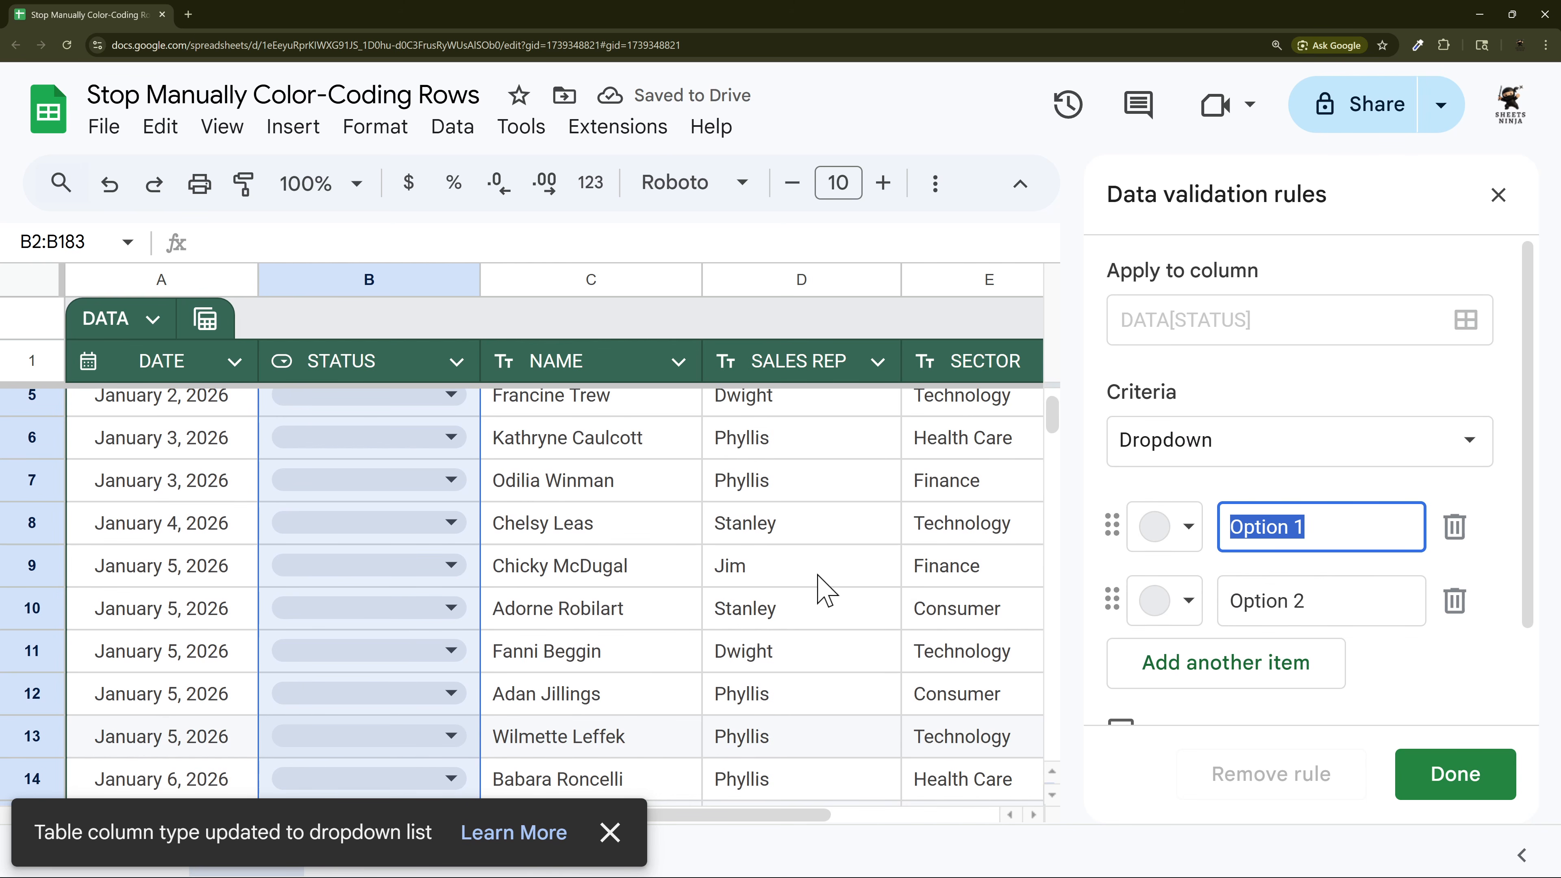
scroll(826, 593, up, 2)
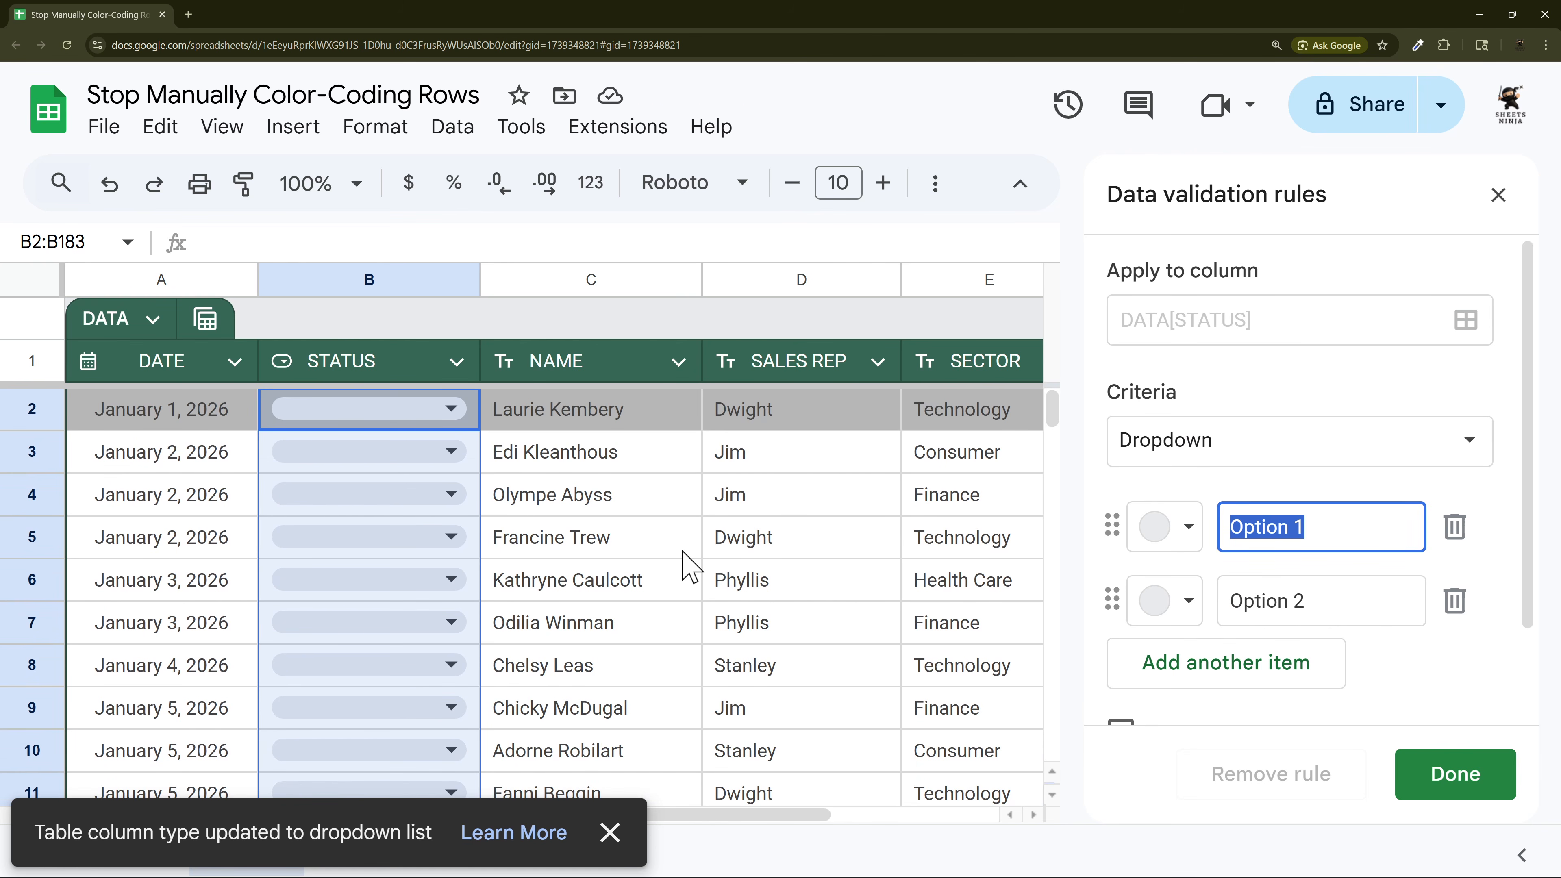
text(Sold)
key(Tab)
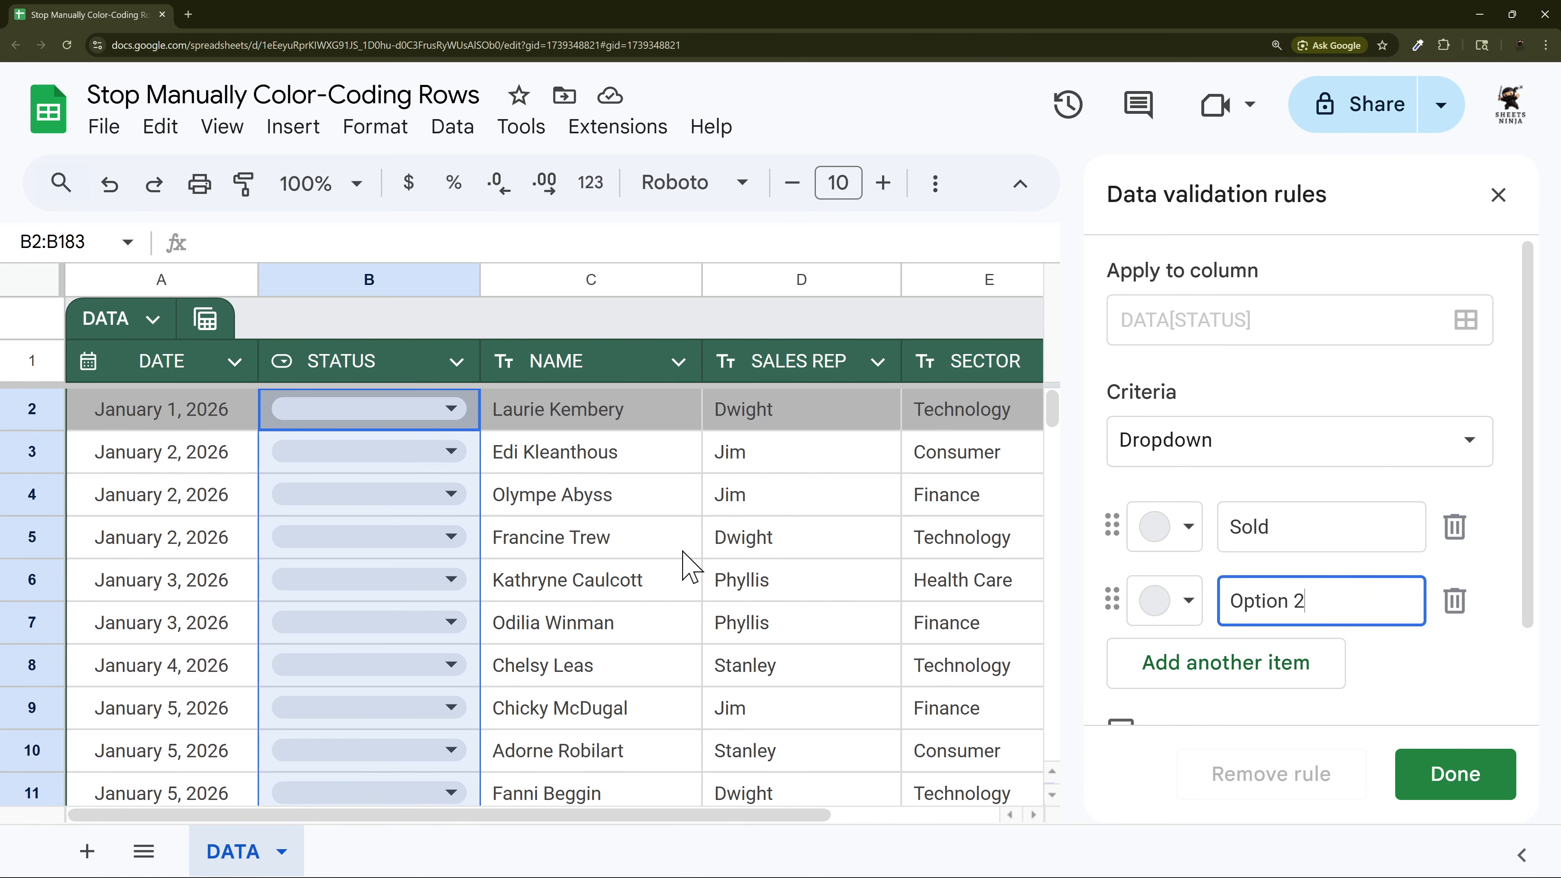
text(Pending)
key(Return)
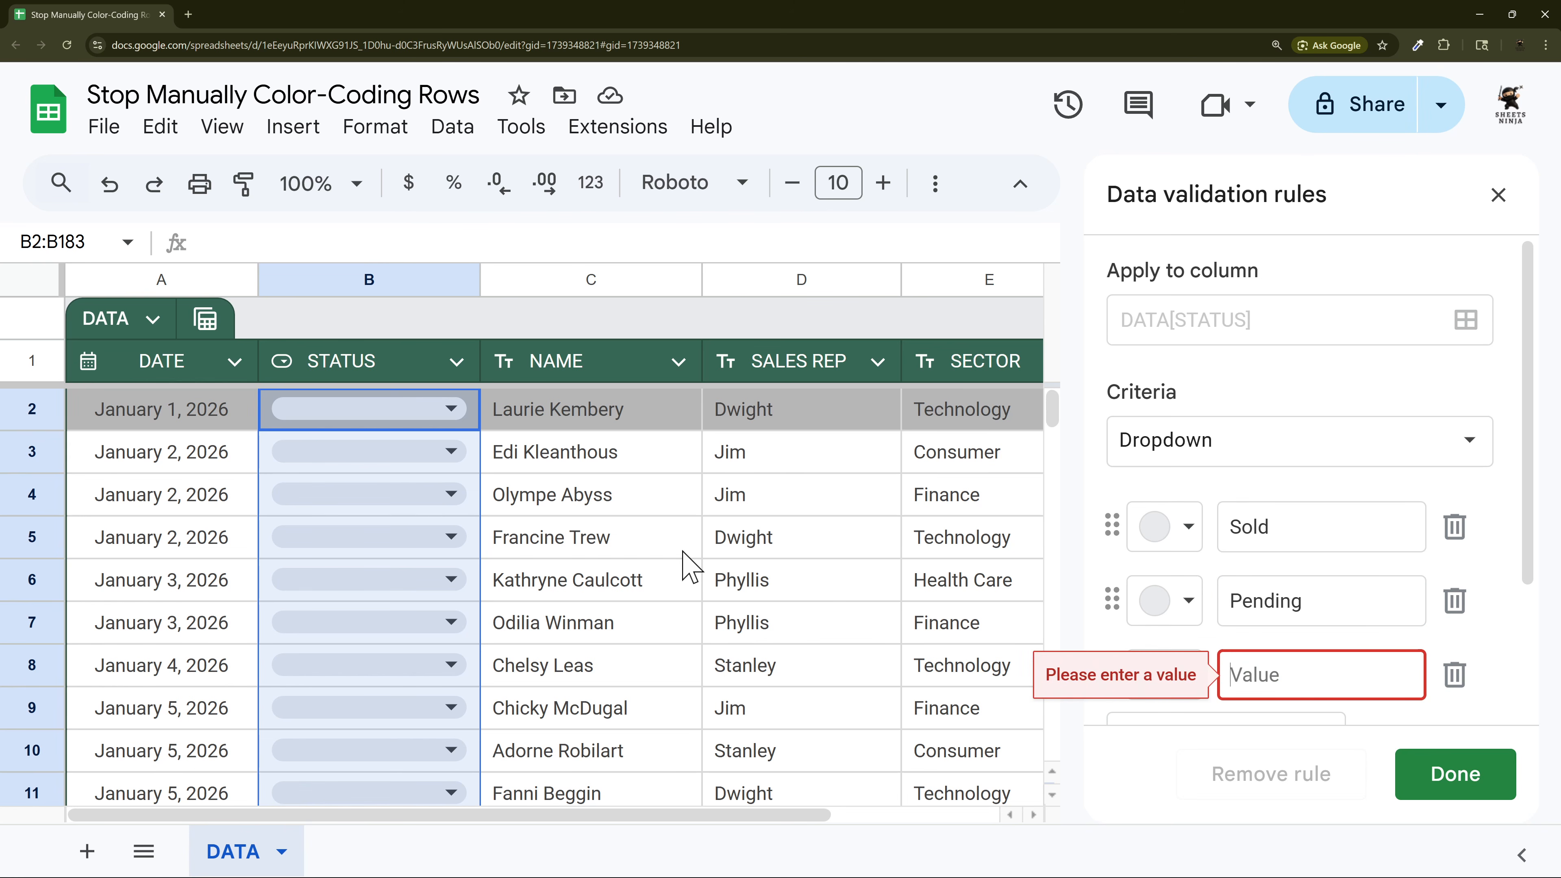
key(Return)
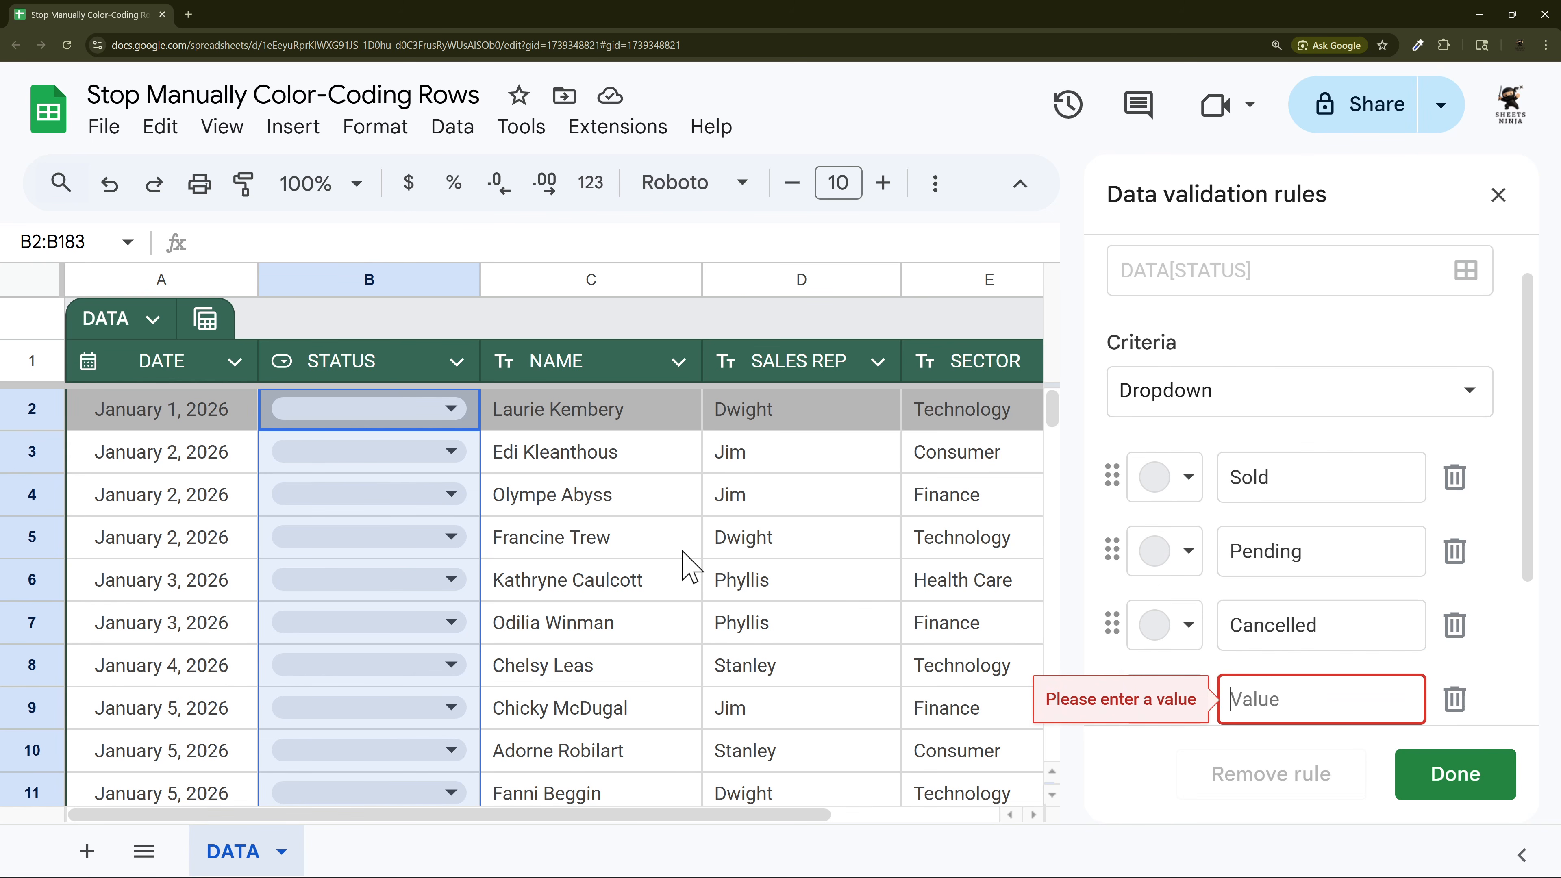
text(Refuin)
key(BackSpace)
key(BackSpace)
text(nd)
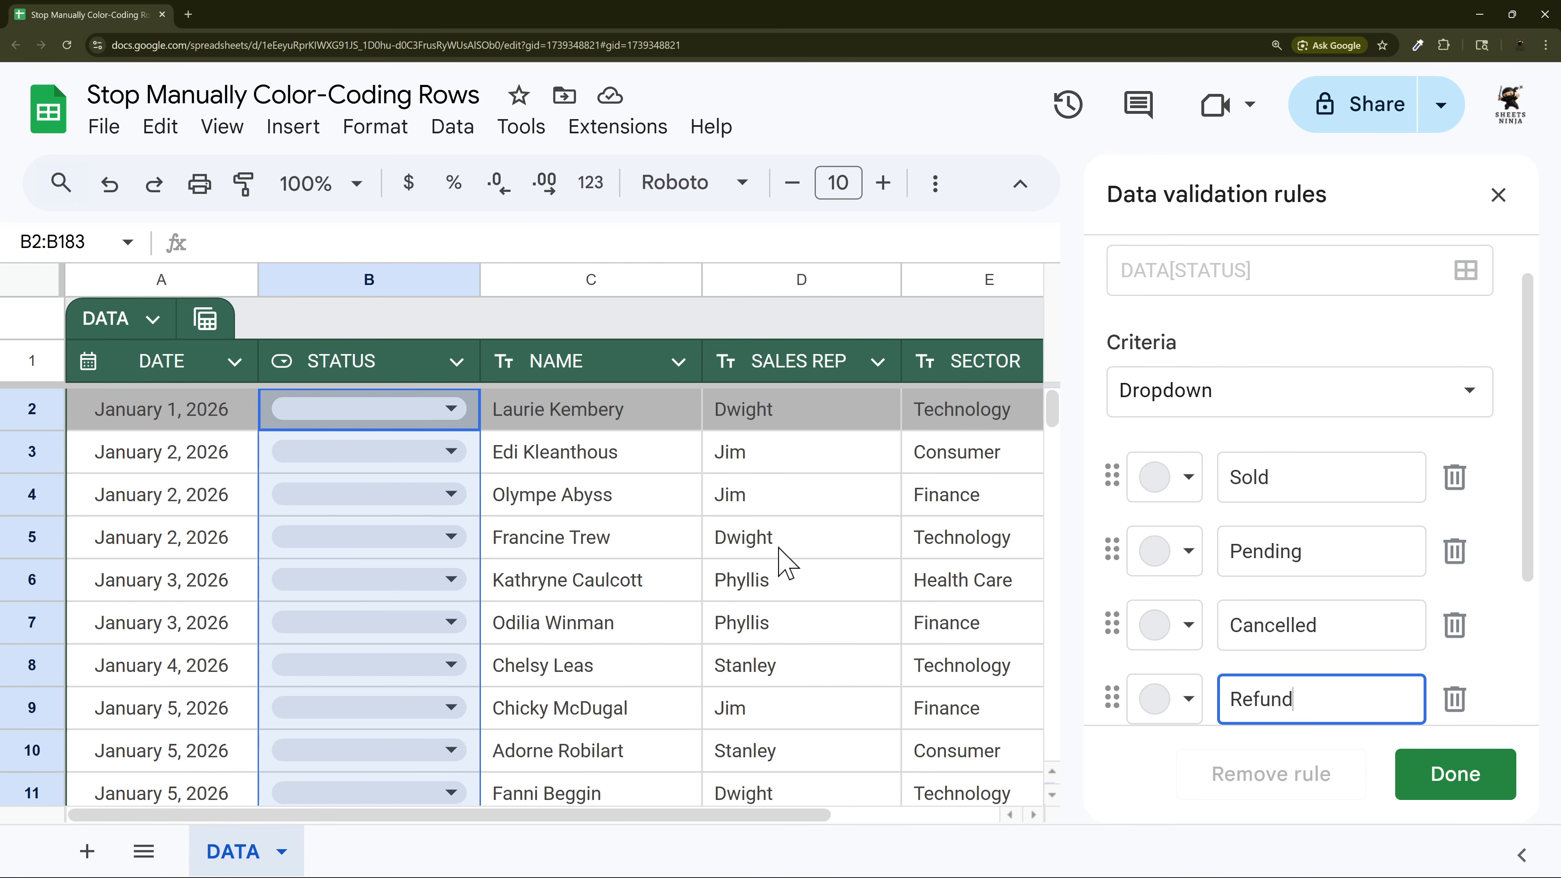
- Color the STATUS dropdown options: Refund dark red, Cancelled dark gray, Pending dark blue and Sold dark green
scroll(1213, 541, down, 2)
click(1187, 557)
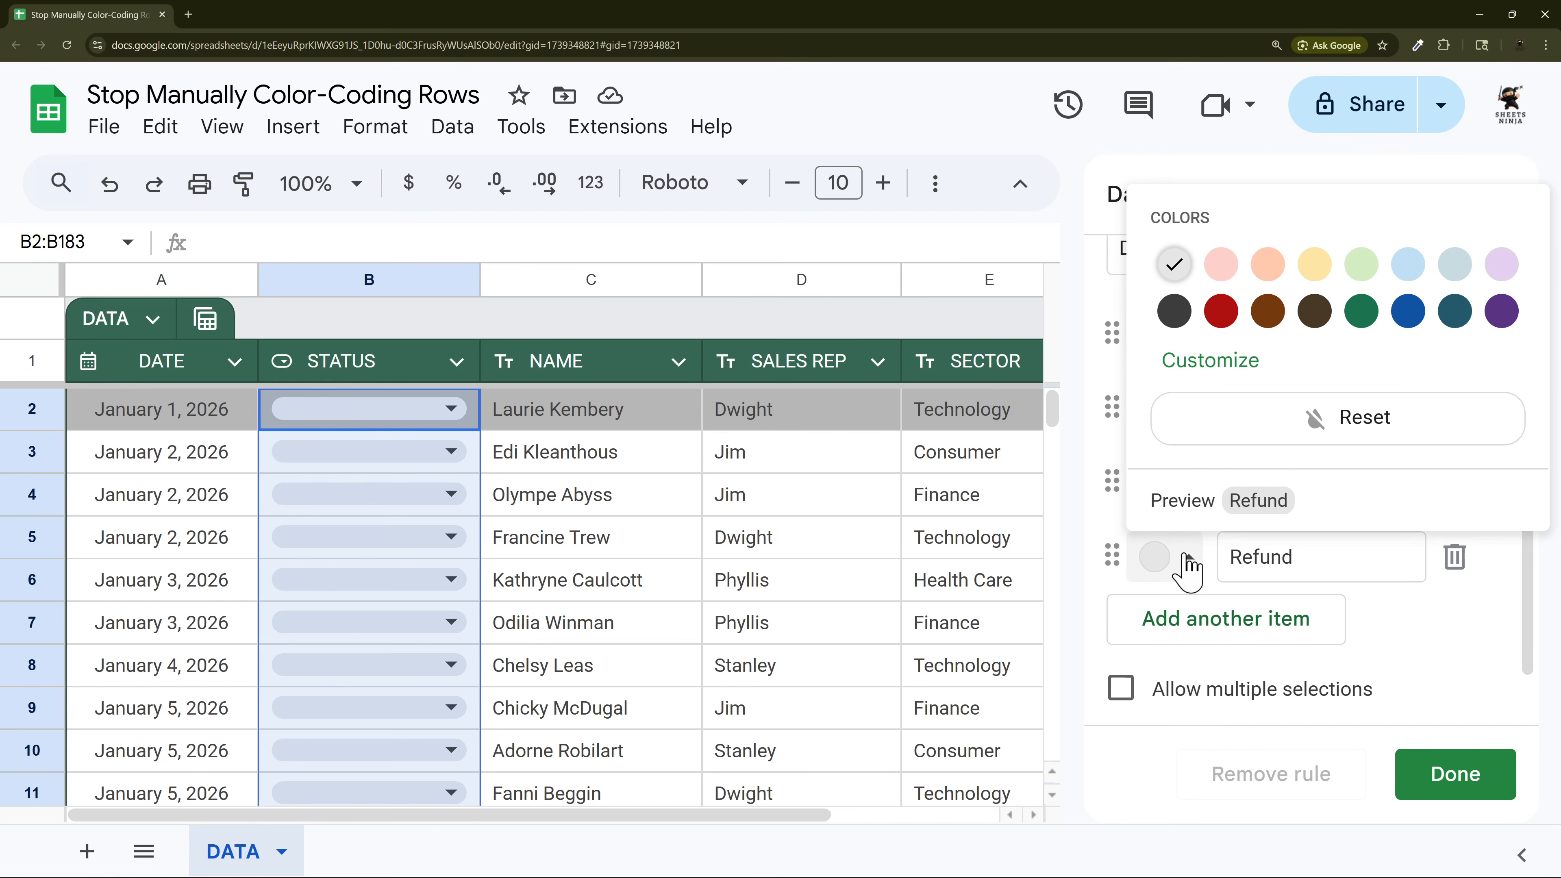
click(1221, 311)
click(1188, 486)
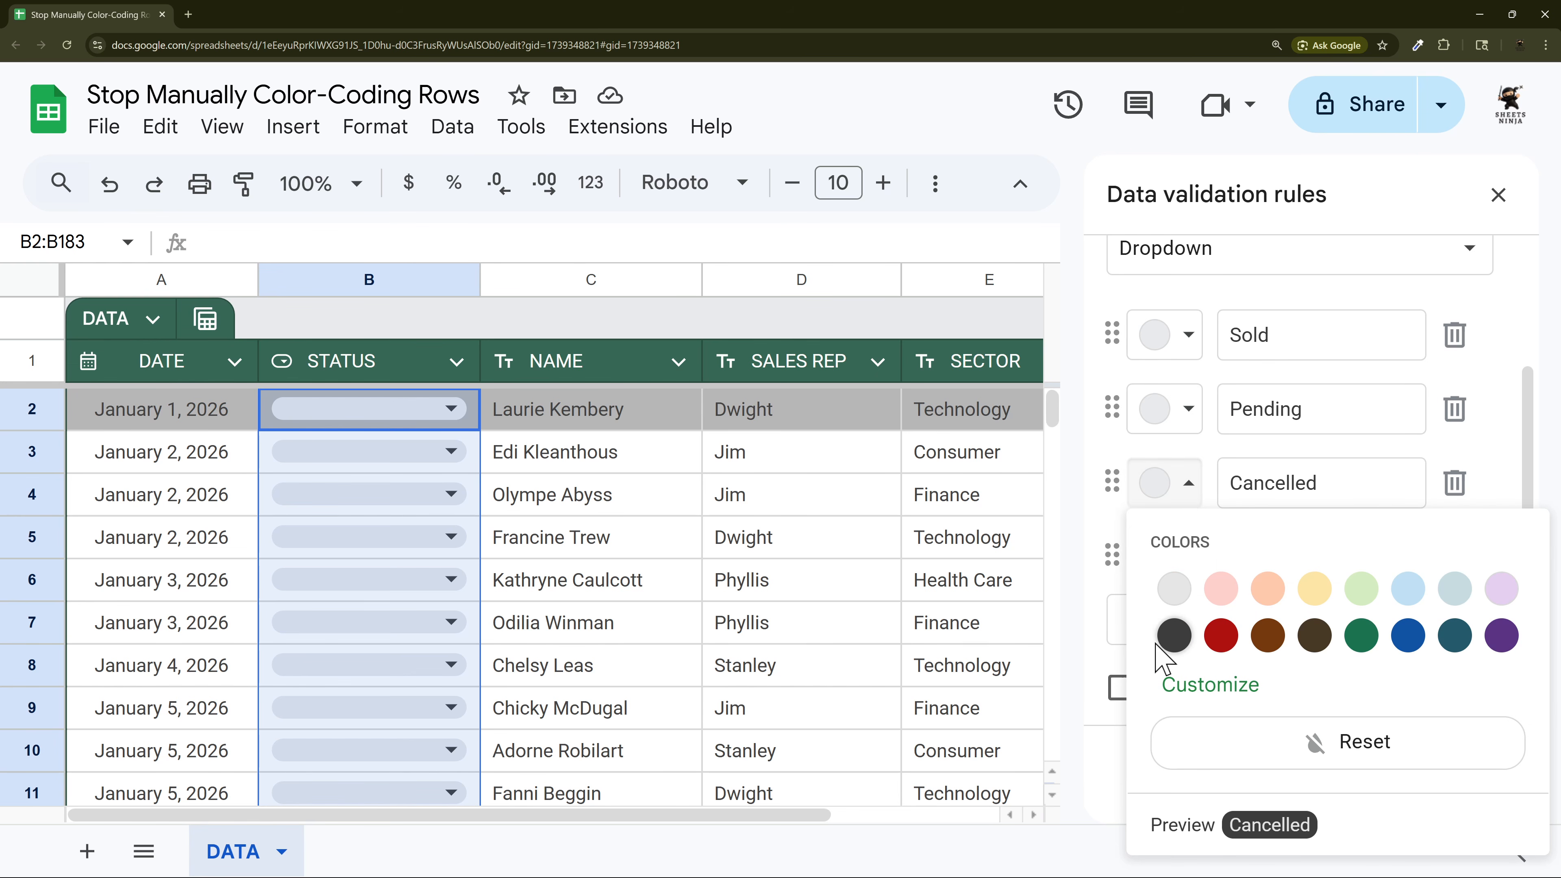
click(1174, 636)
click(1189, 409)
click(1408, 560)
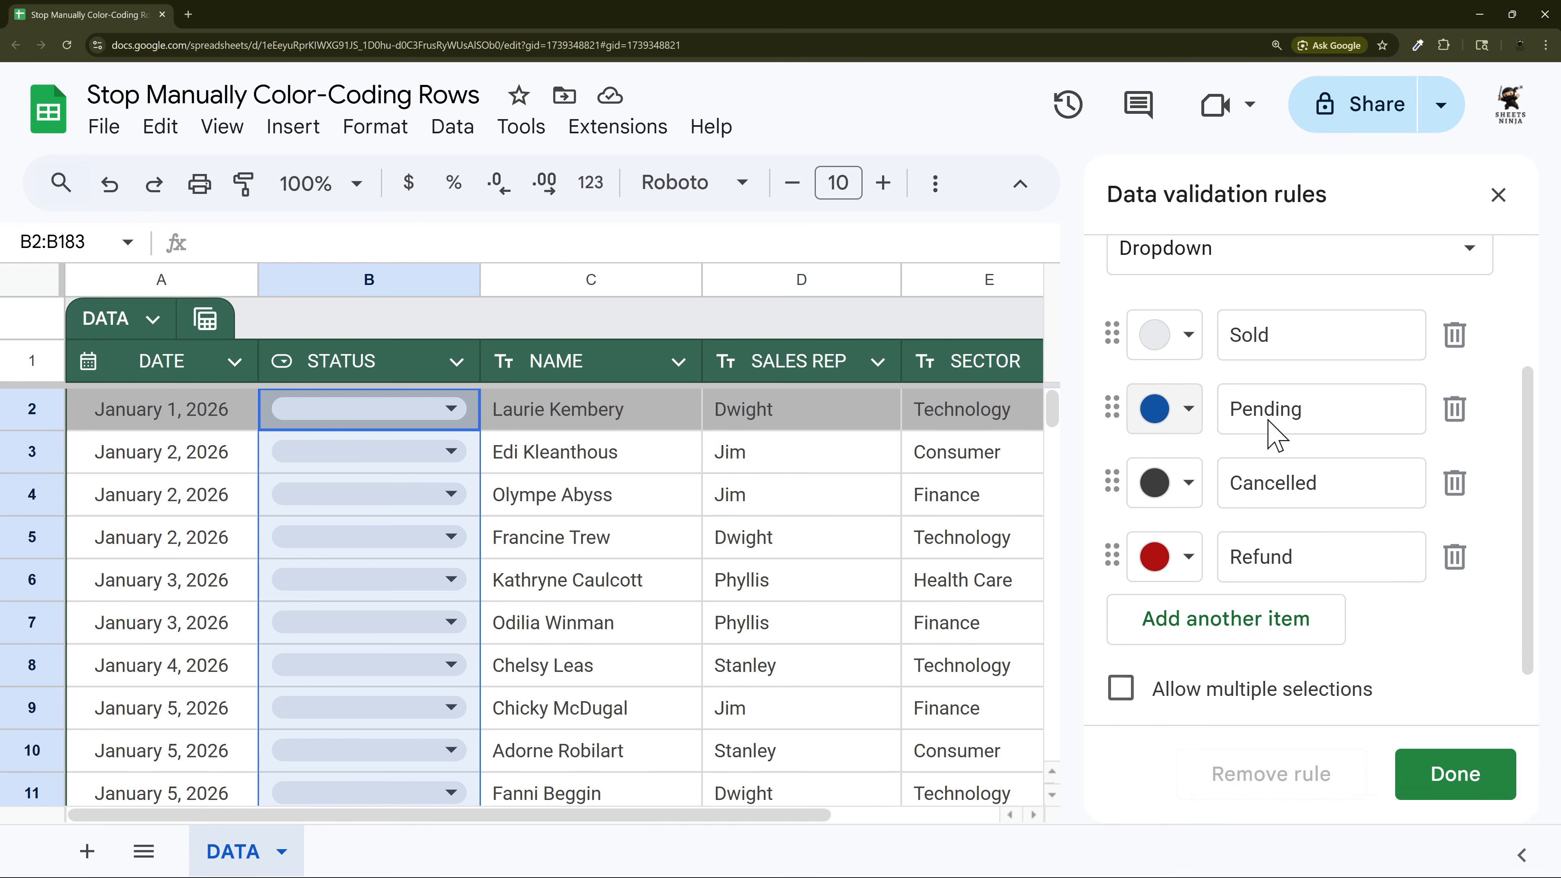
click(1189, 334)
click(1362, 486)
- Save the STATUS dropdown rule and set the status in row 2 to Sold
click(1469, 798)
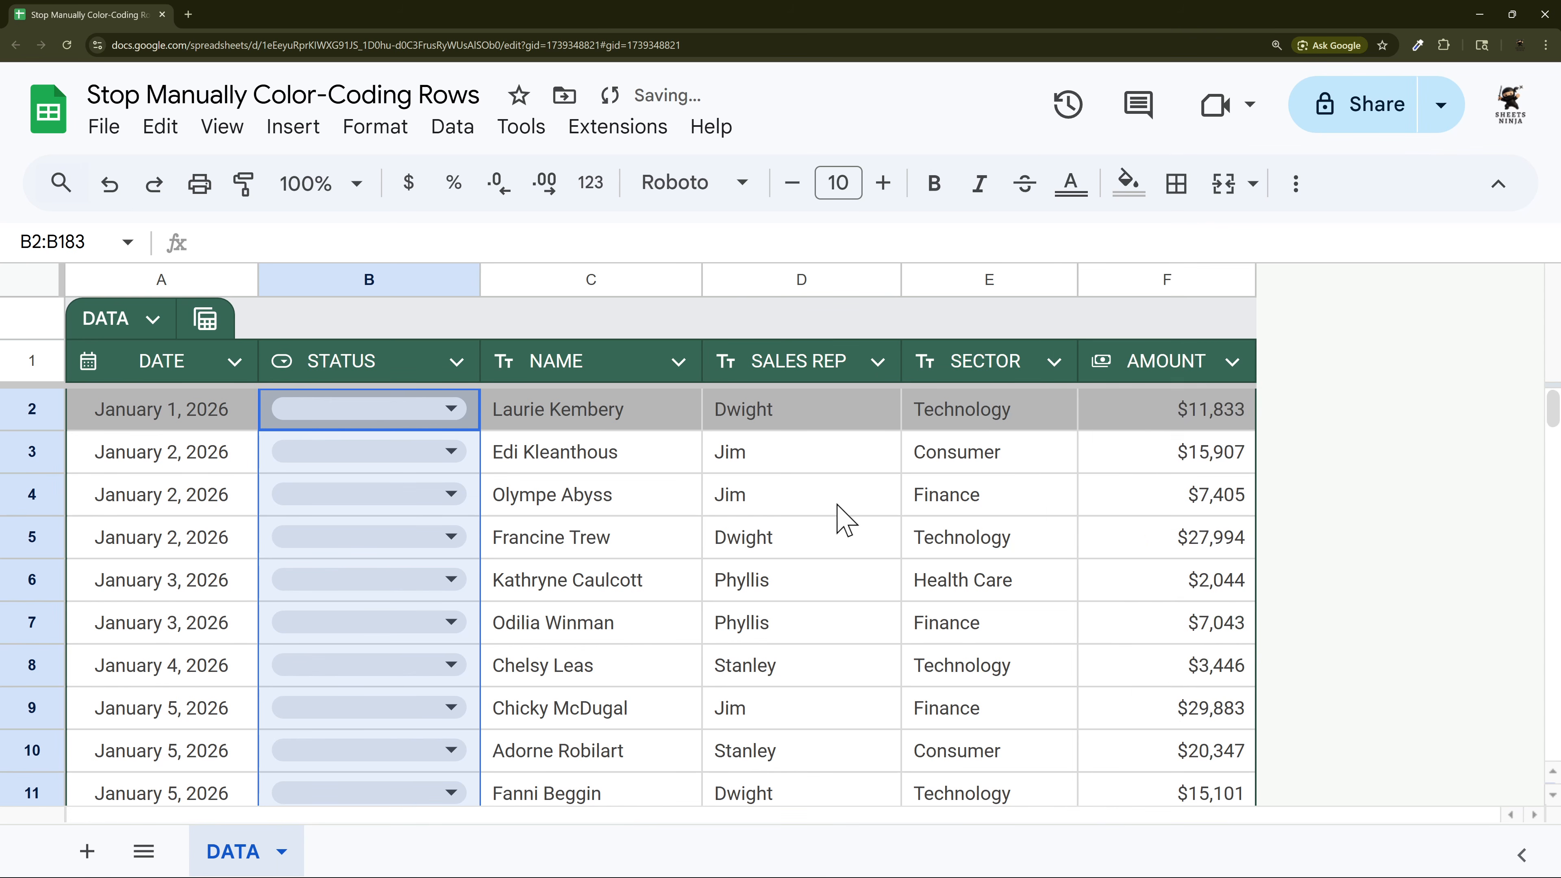
click(442, 410)
click(317, 467)
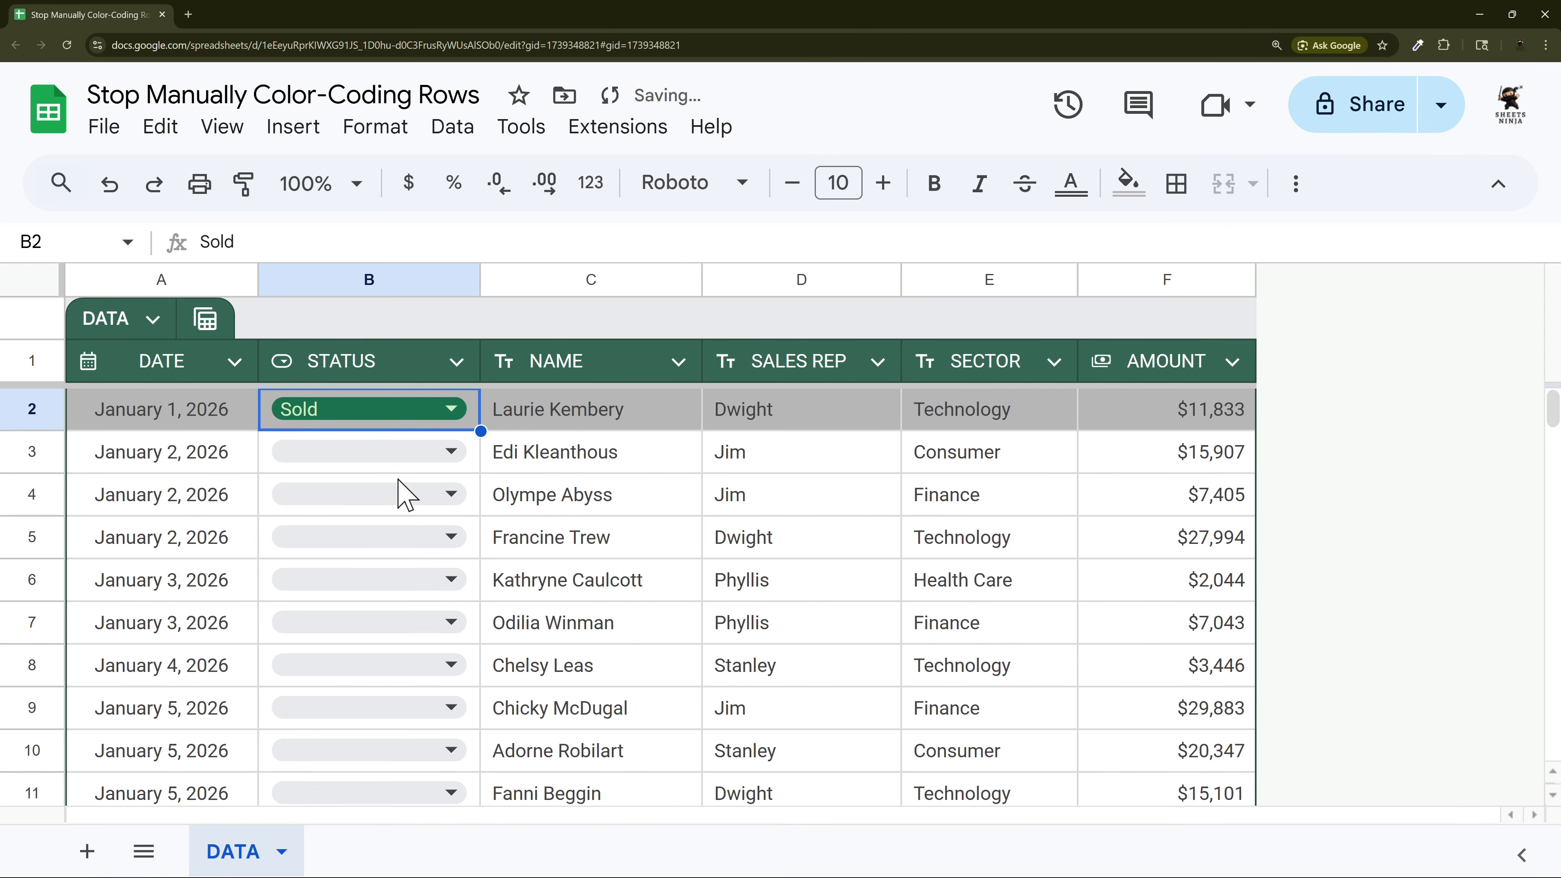
- Replace the manual fill color of row 2 with white
click(592, 545)
click(35, 413)
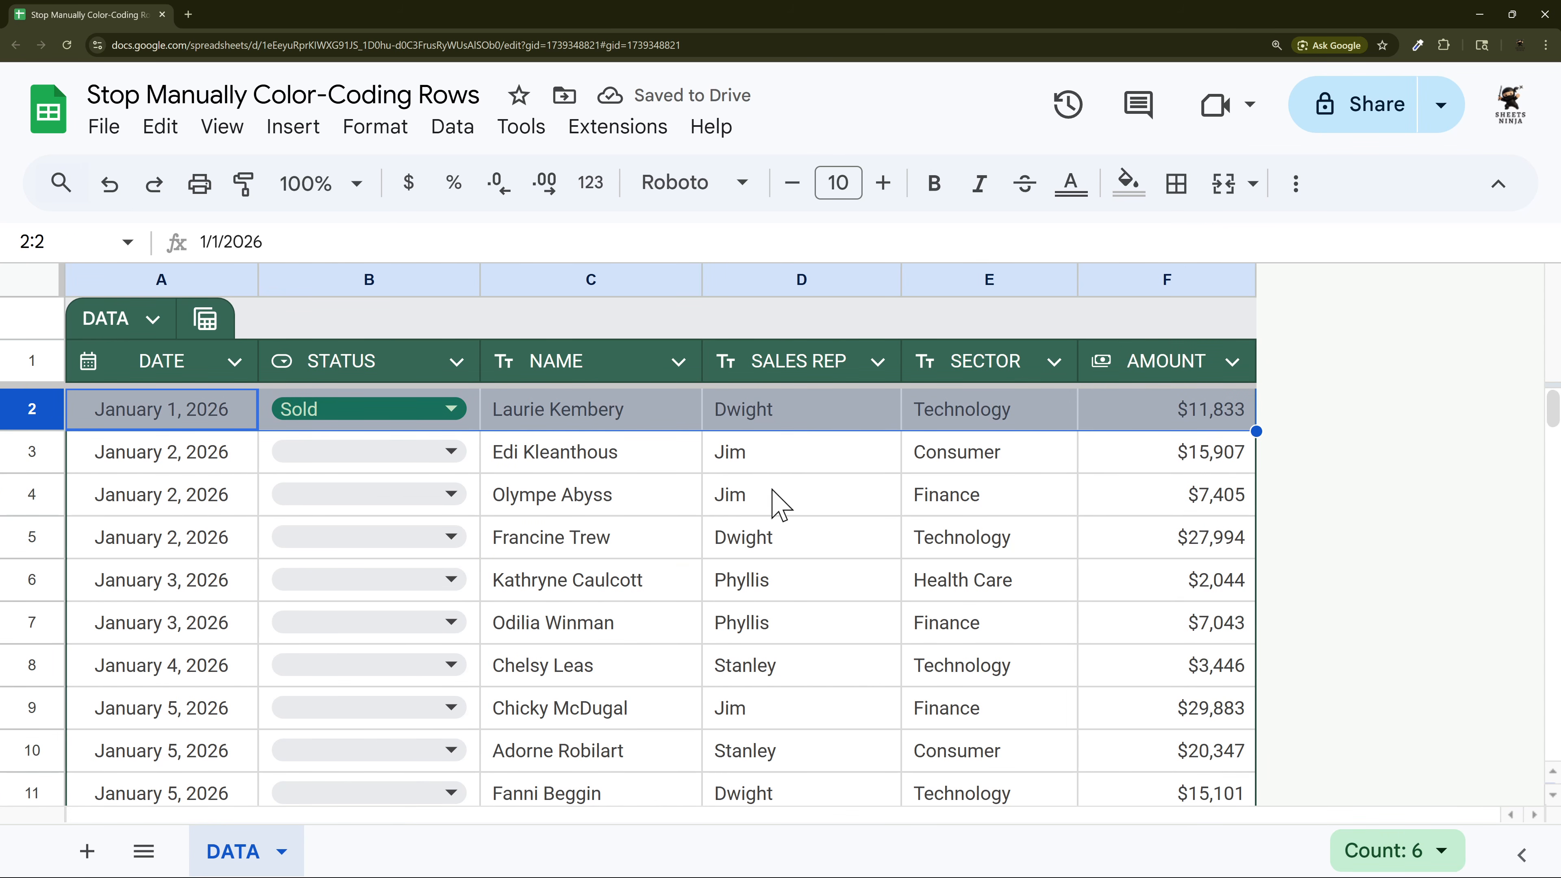
click(1129, 183)
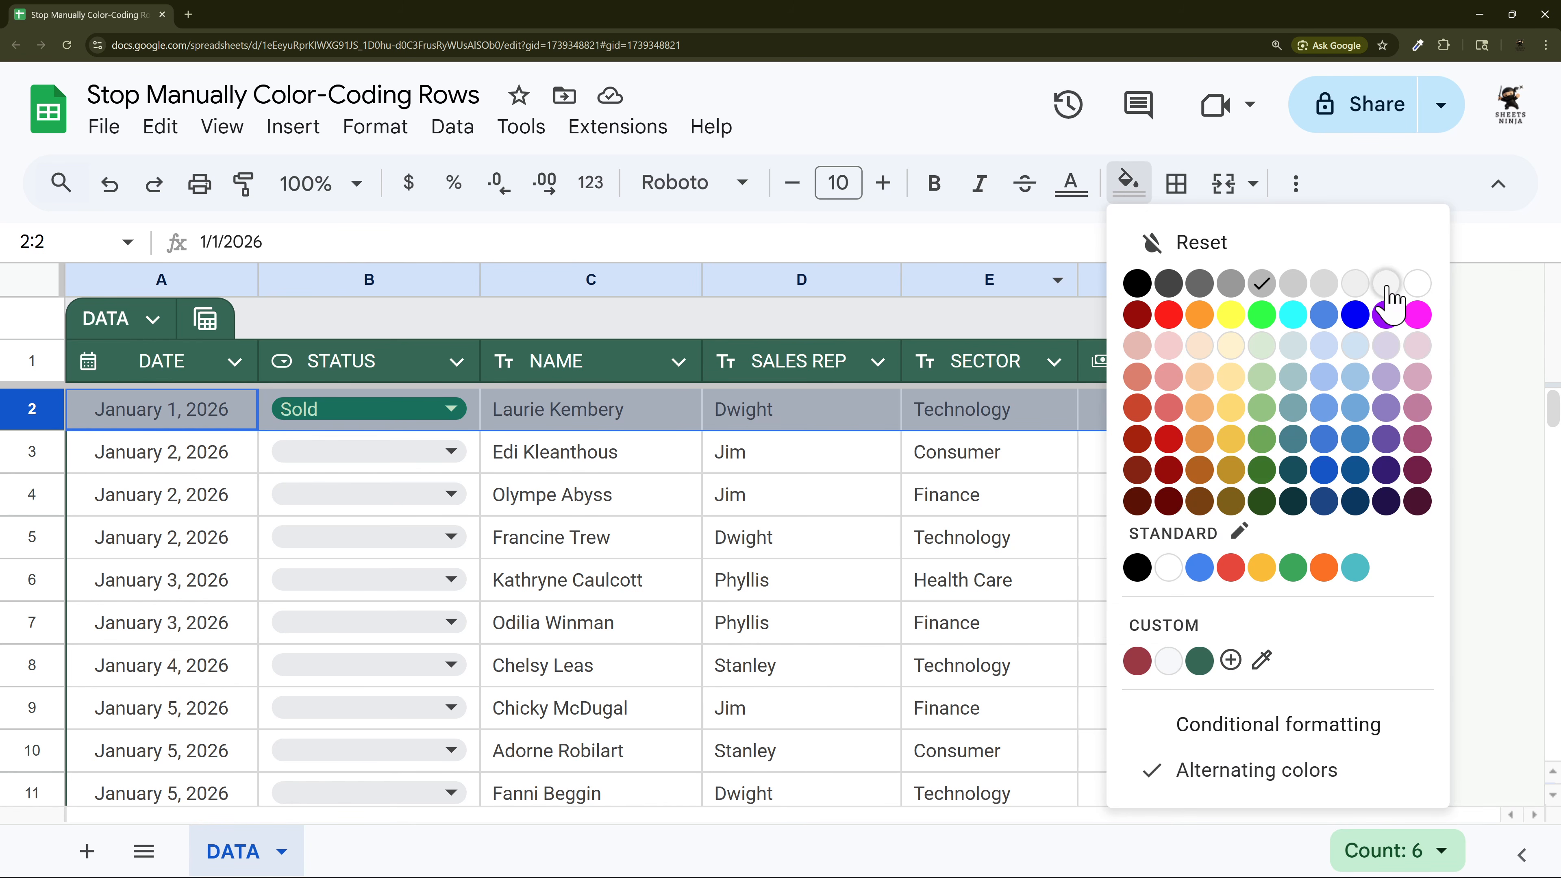
click(1414, 291)
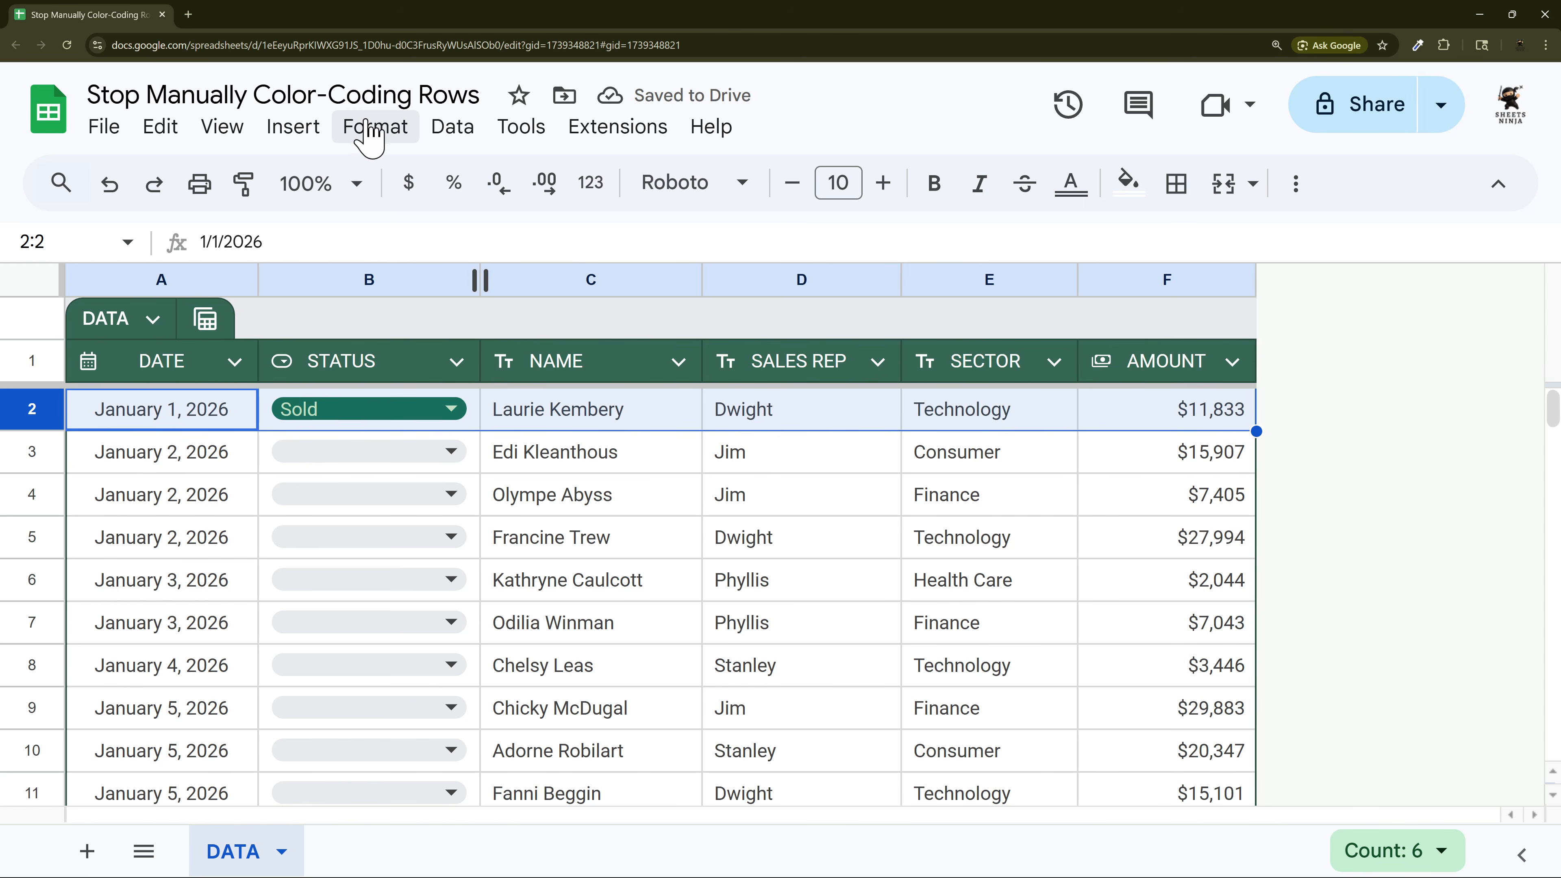
- Start a conditional formatting rule and set its range to A2:F
click(380, 138)
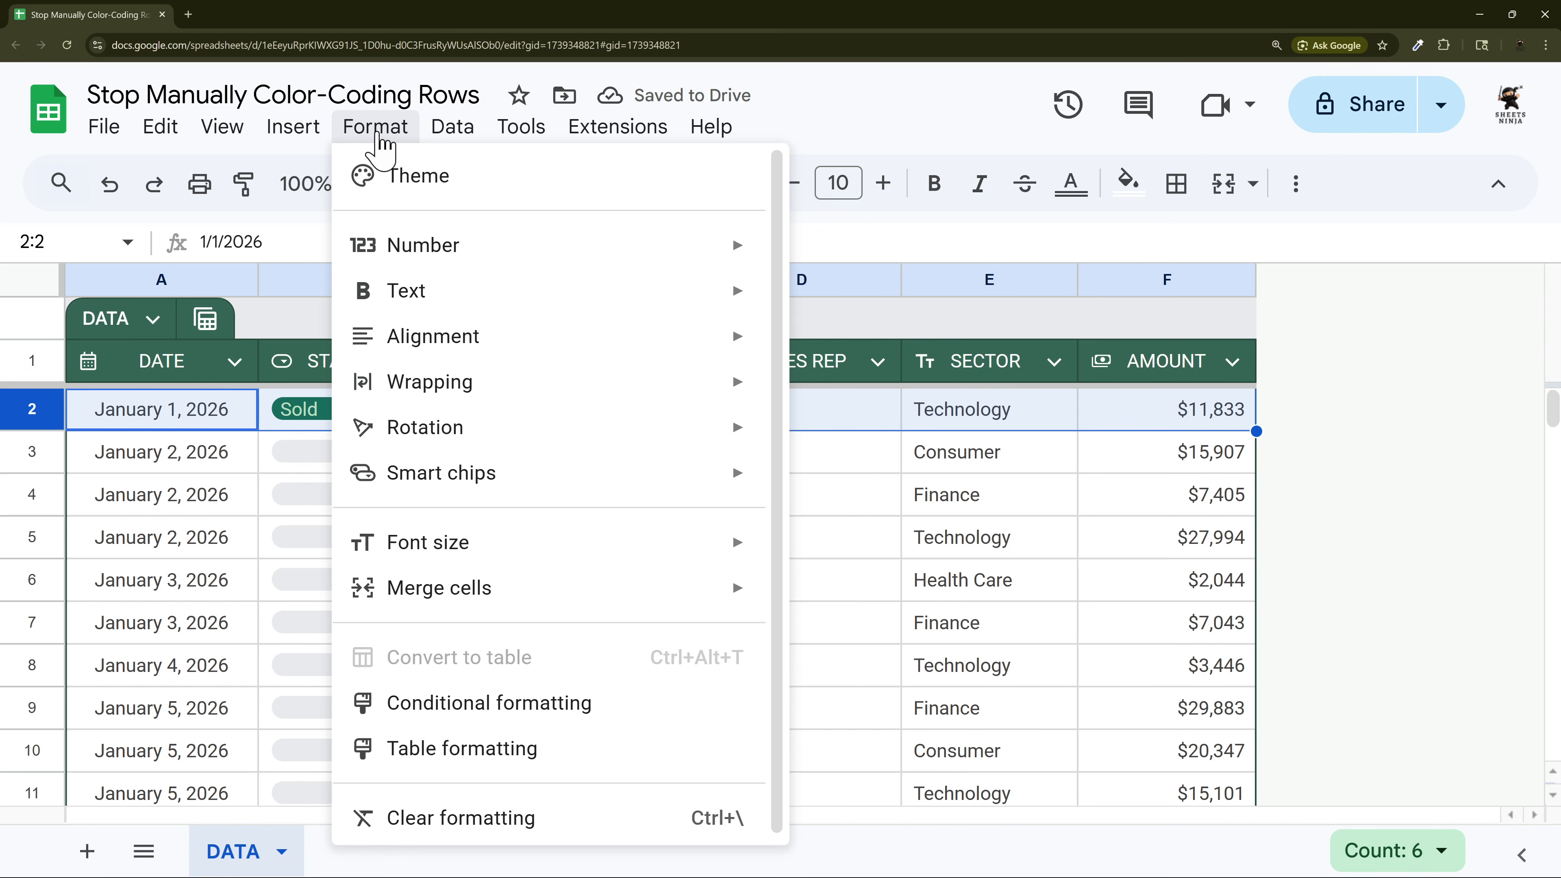
click(424, 707)
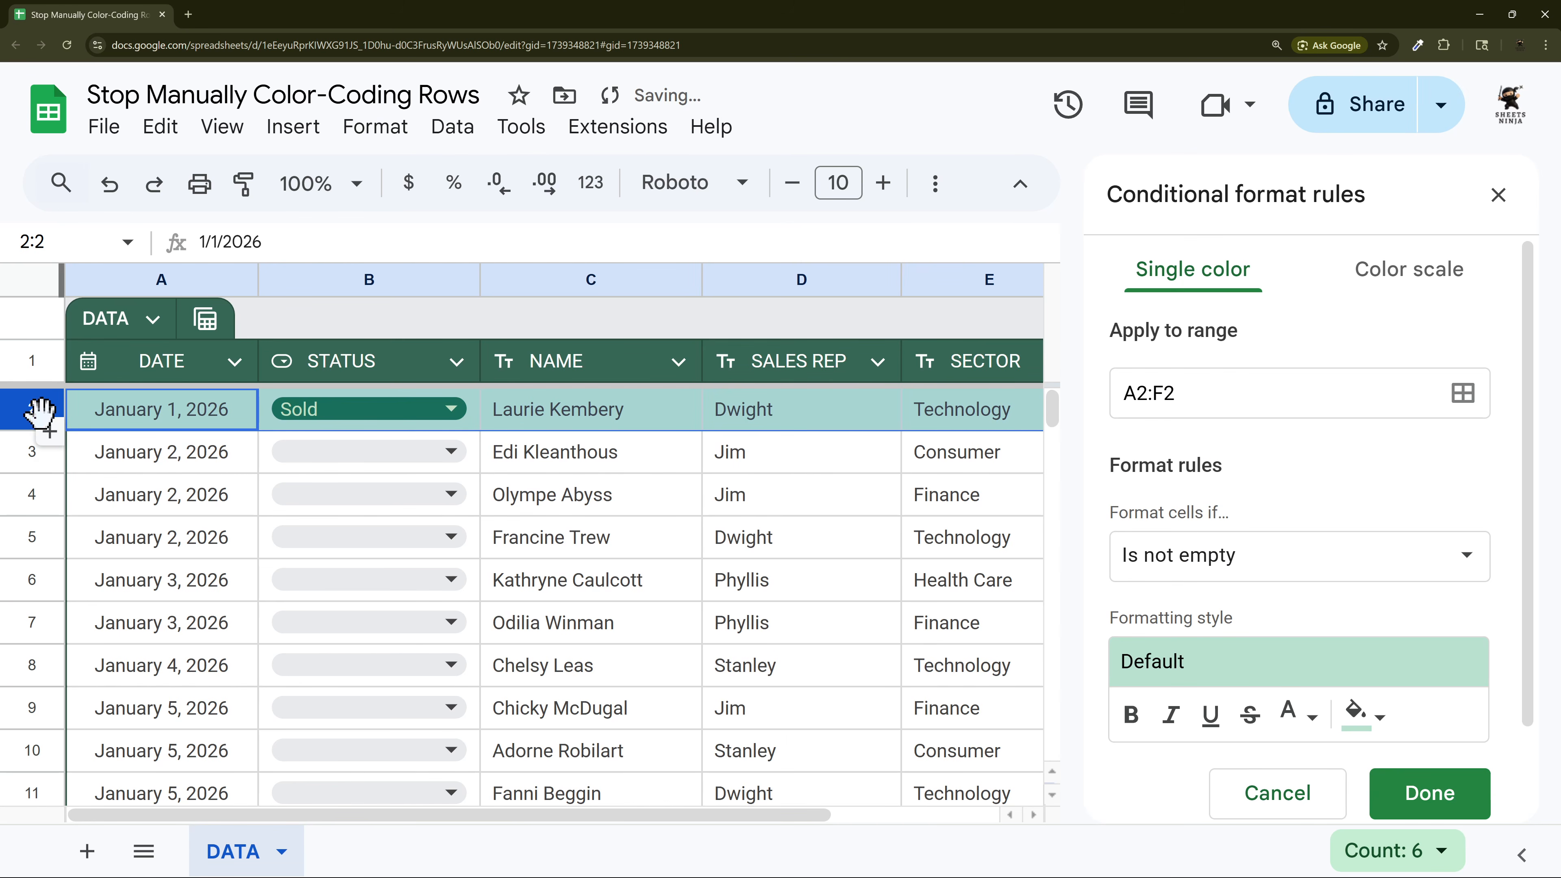
click(1218, 394)
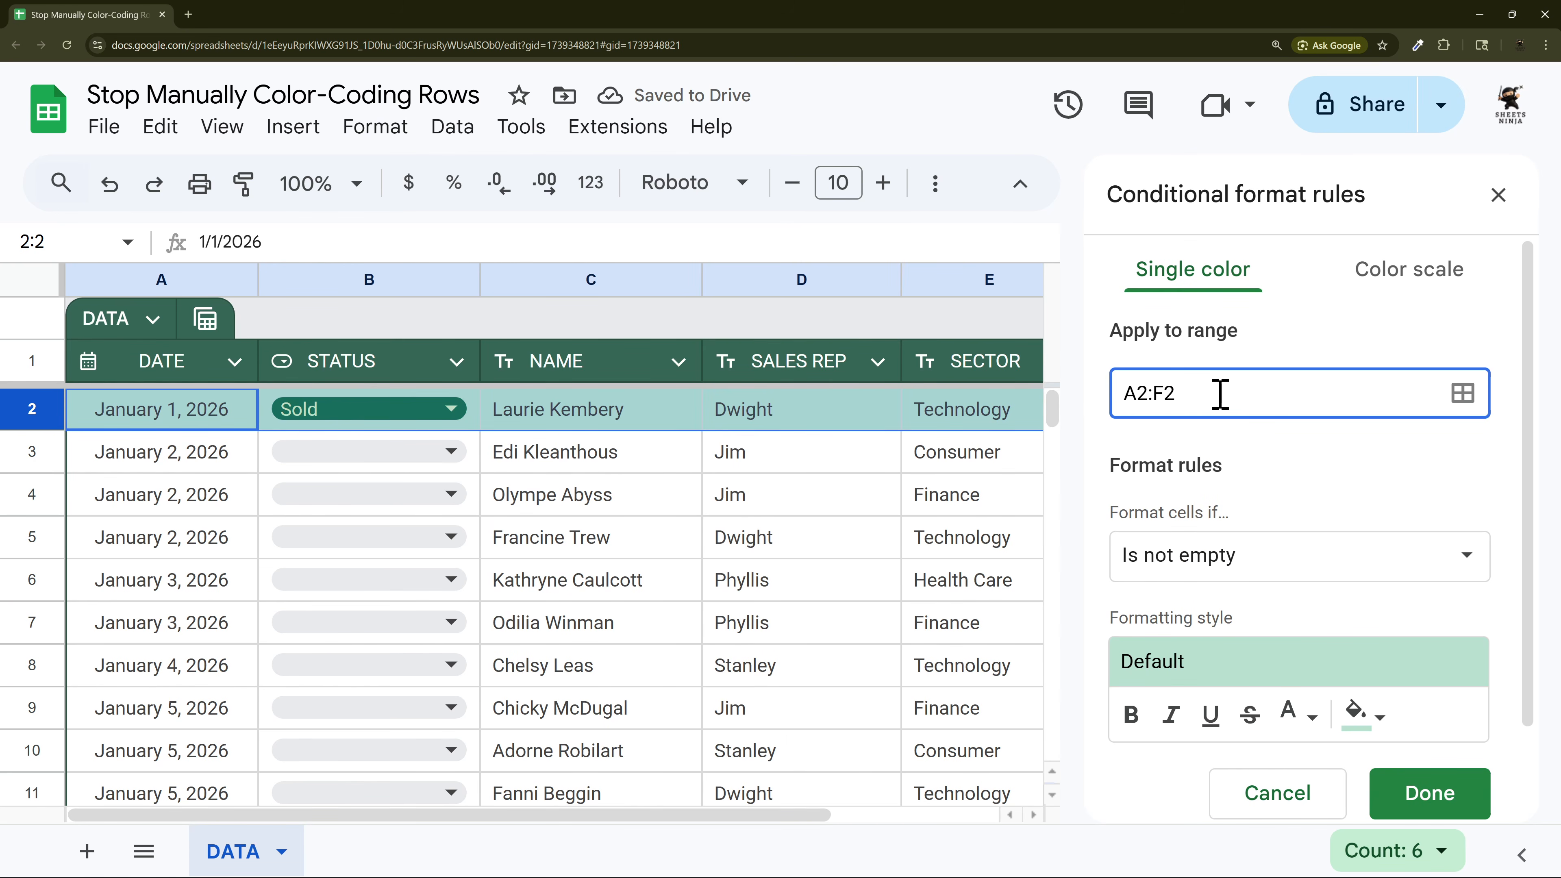
drag(744, 815, 938, 815)
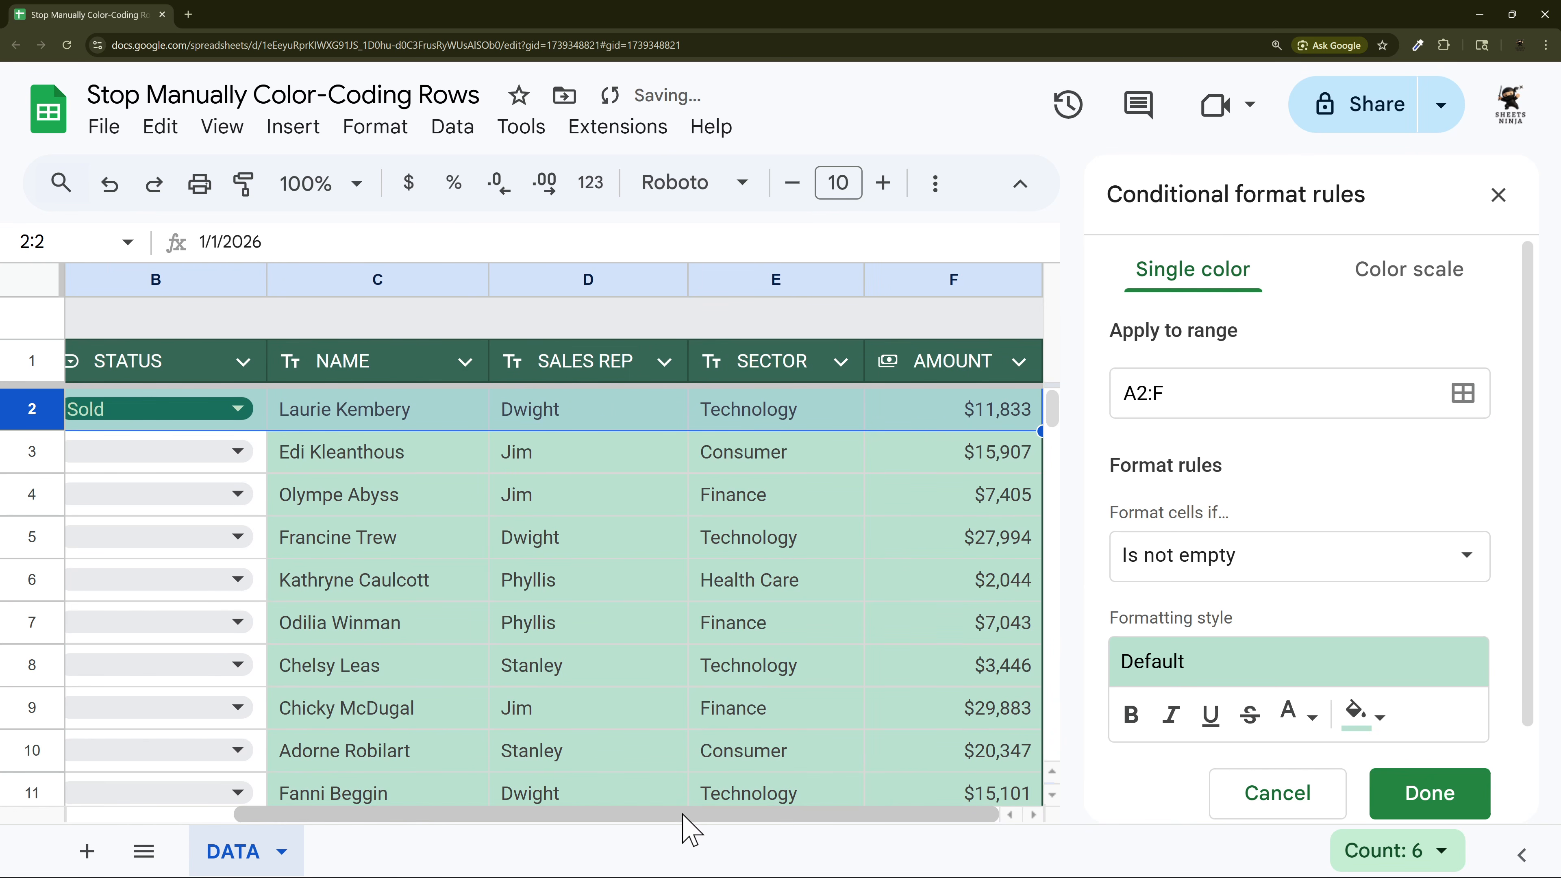
drag(686, 814, 130, 793)
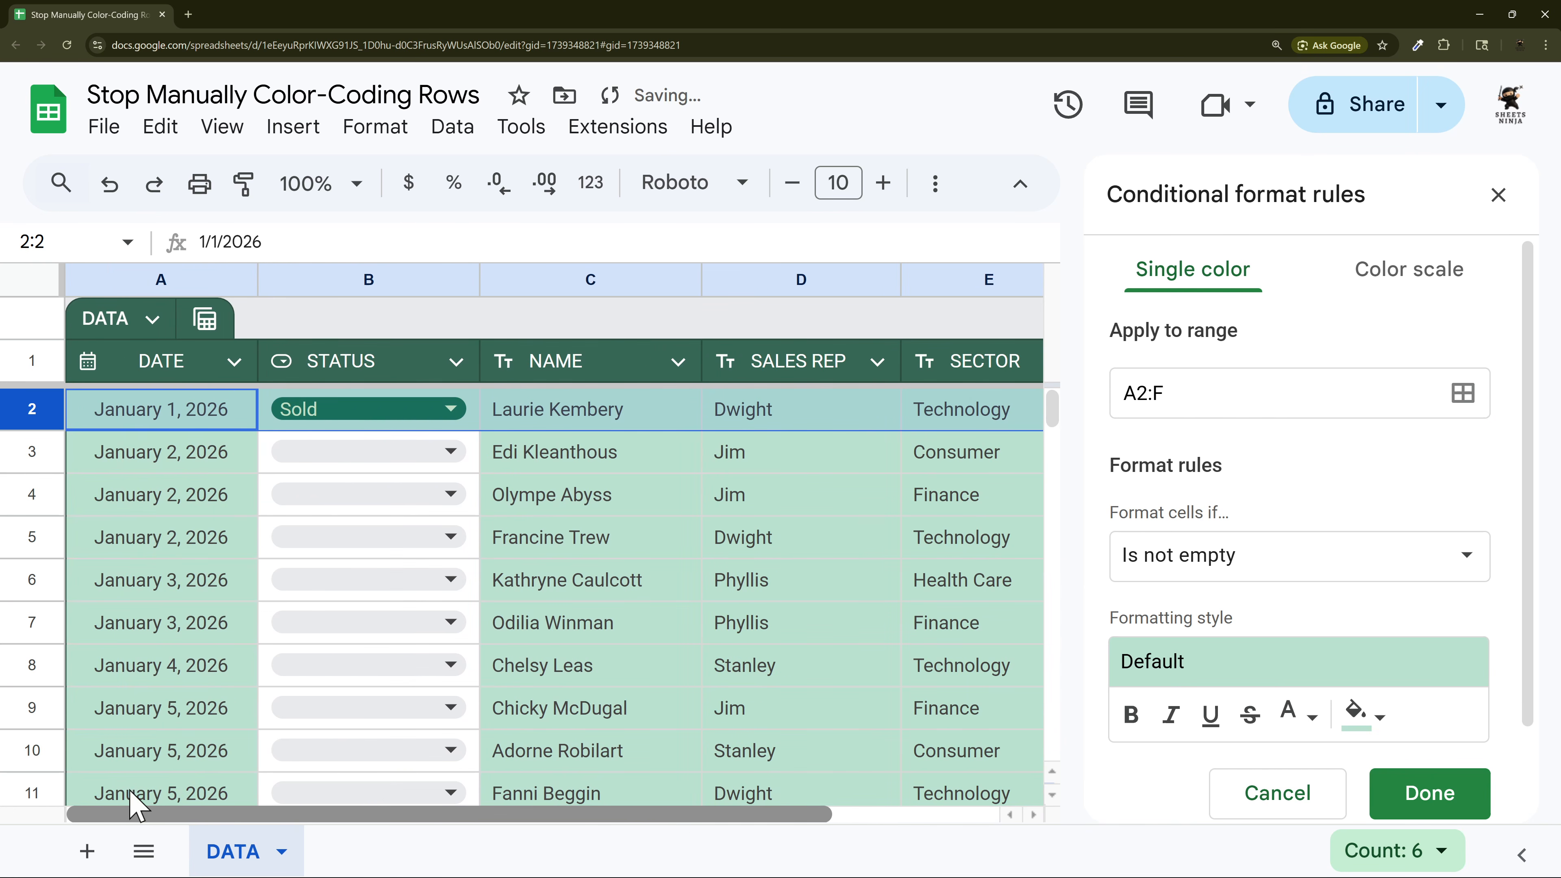
- Make the rule's condition the custom formula =$B2="Sold"
click(1209, 558)
scroll(1217, 554, down, 8)
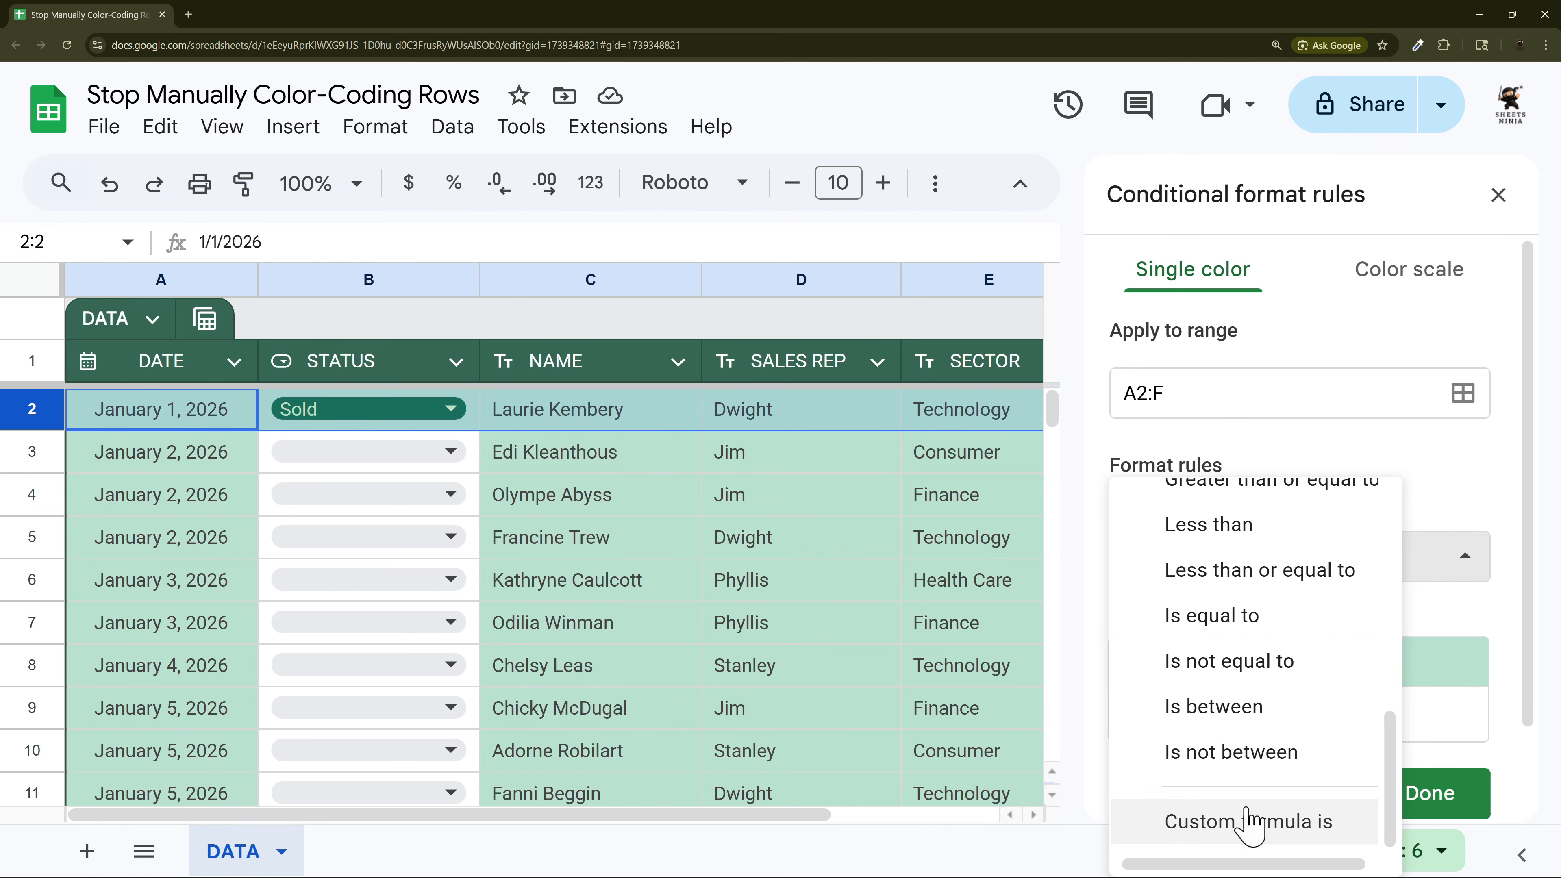
click(1199, 823)
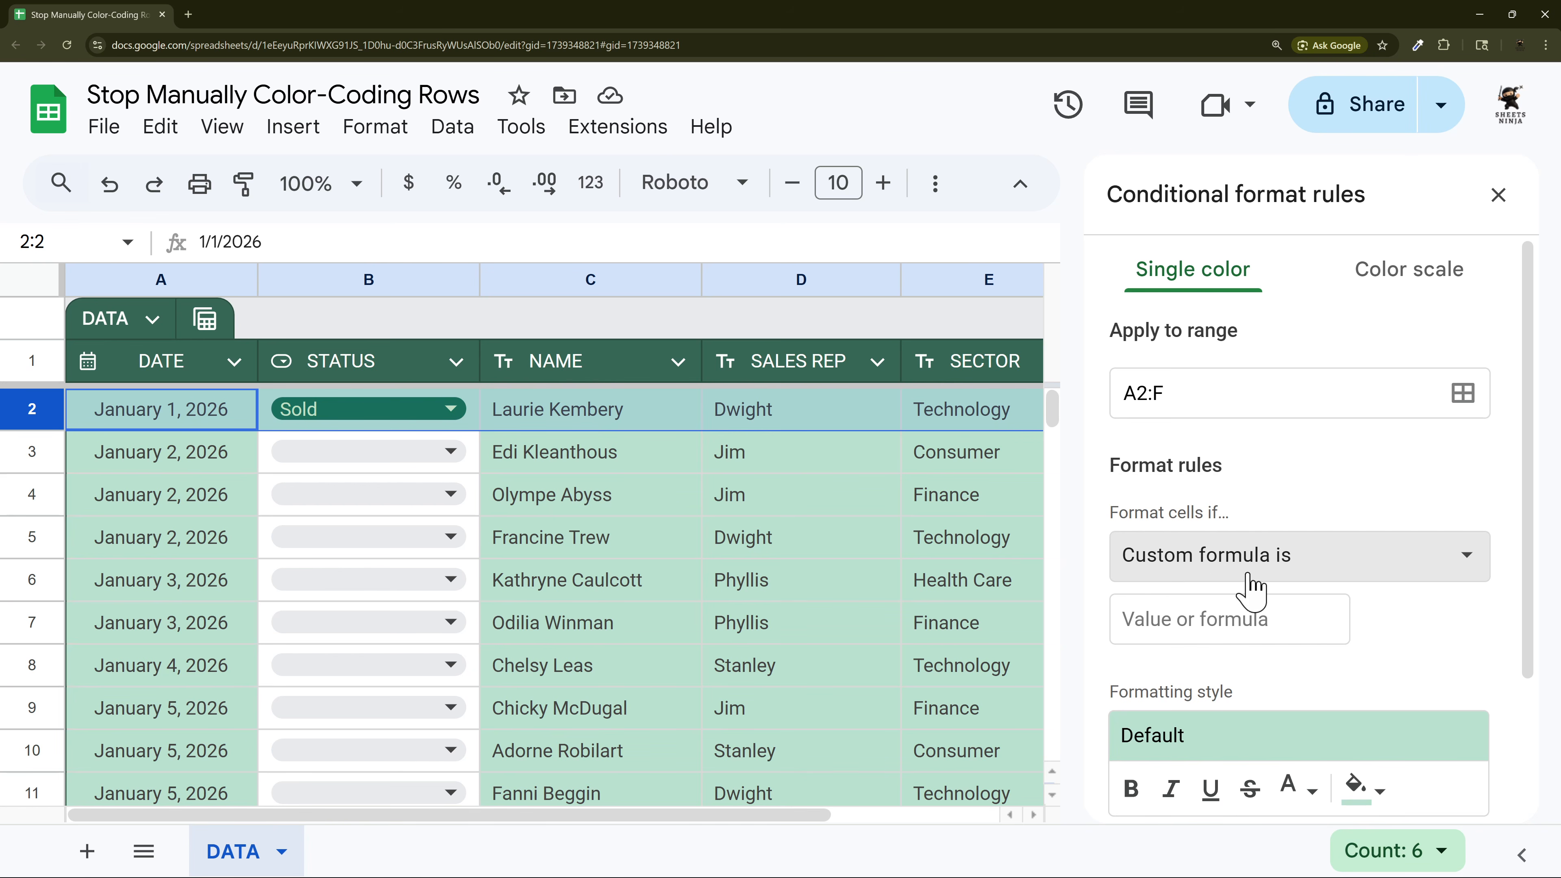
click(1217, 617)
text(=)
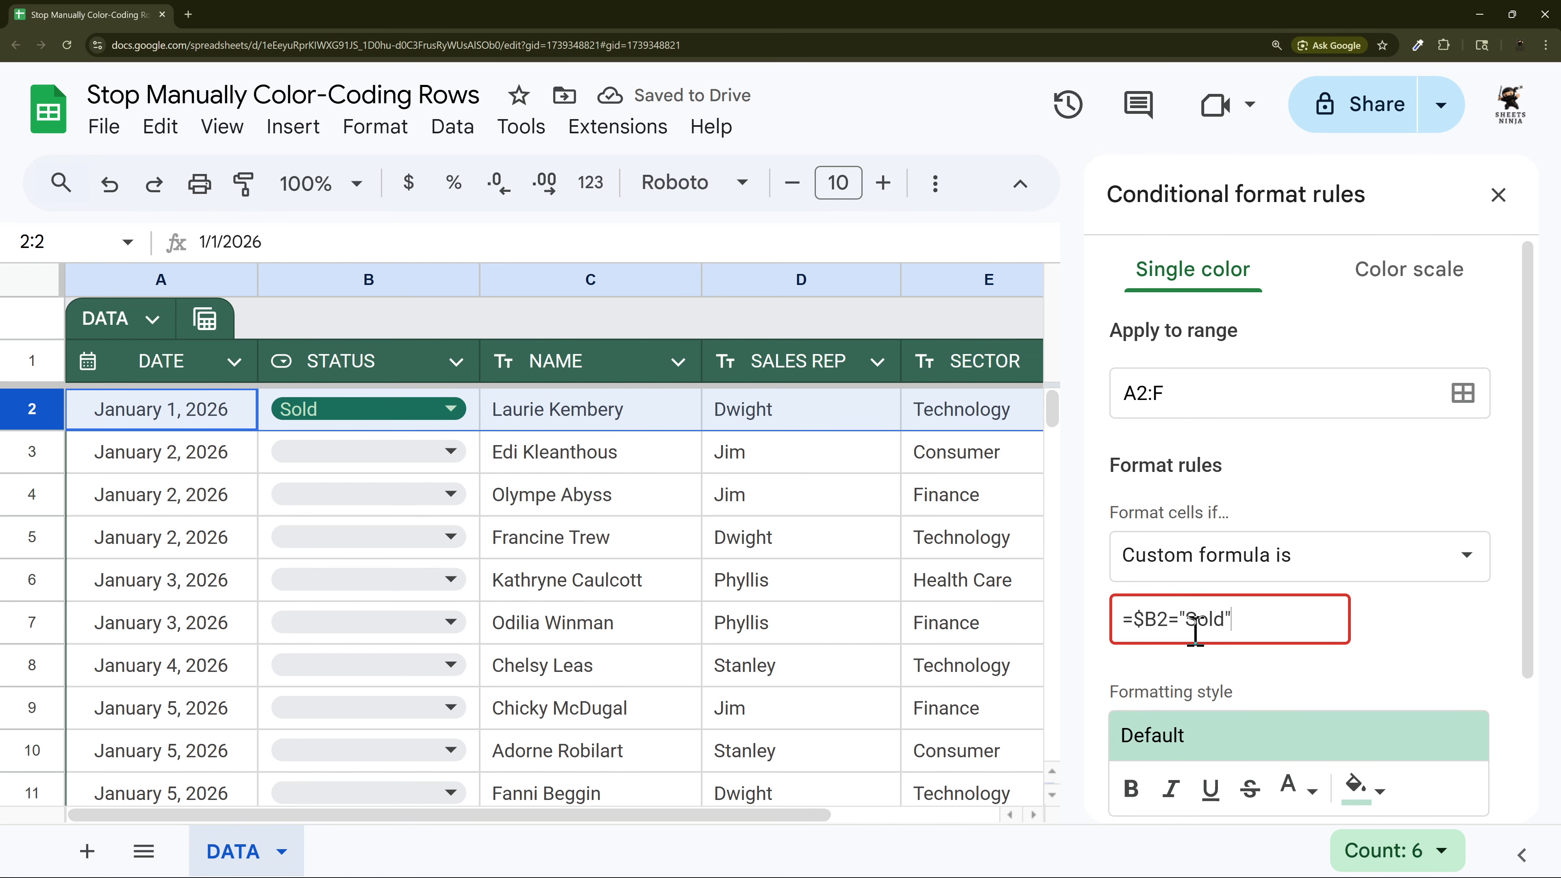
- Give the Sold conditional formatting rule a light green fill and save it
scroll(1286, 621, down, 2)
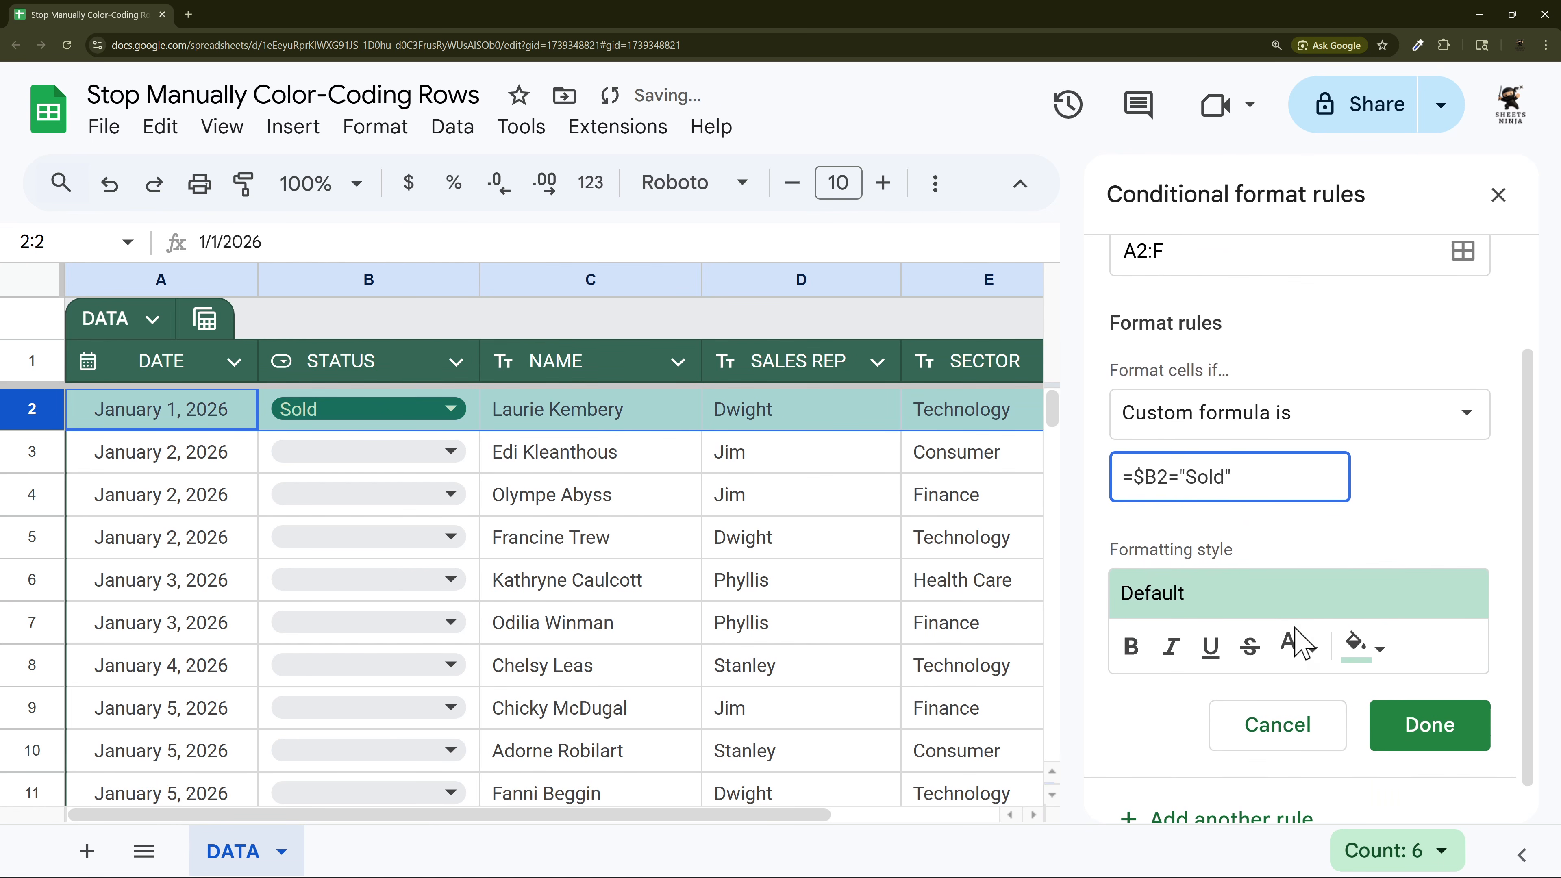
click(1361, 651)
click(1297, 645)
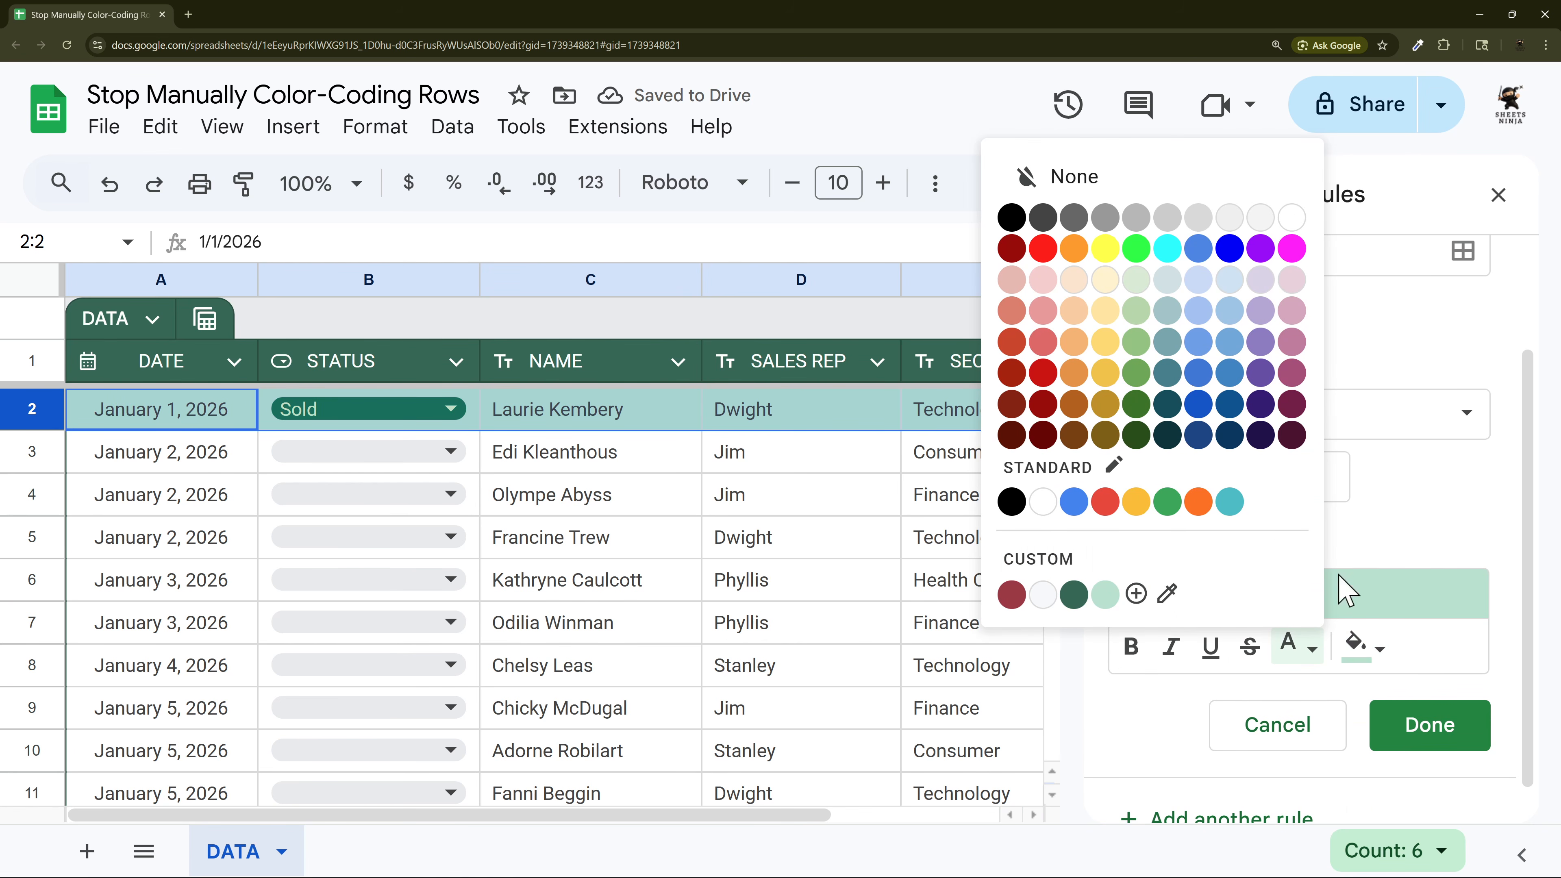
click(1356, 647)
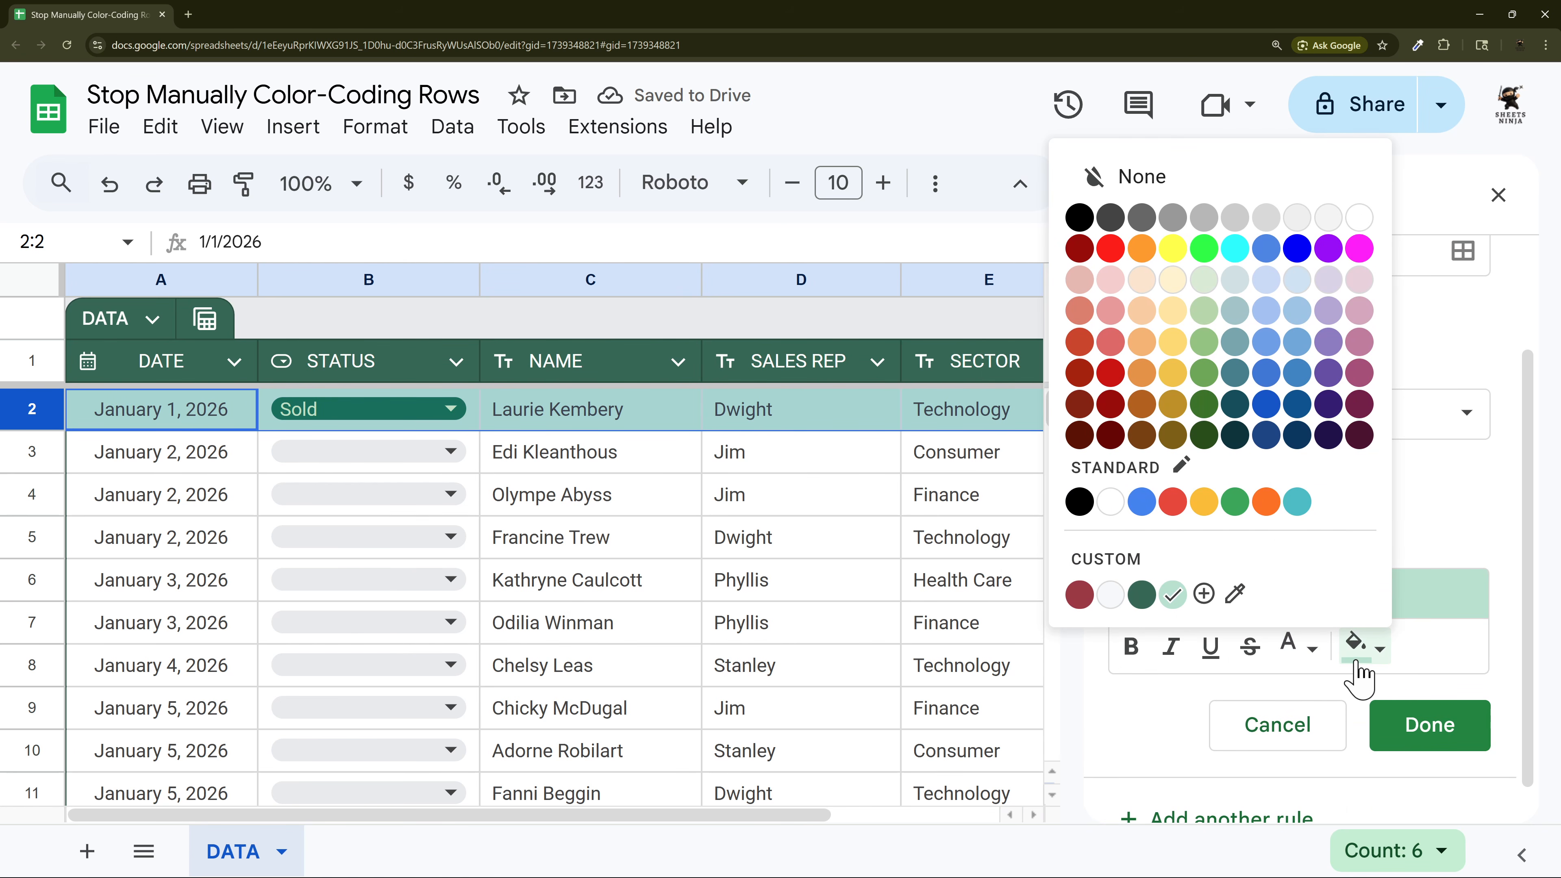
click(1205, 344)
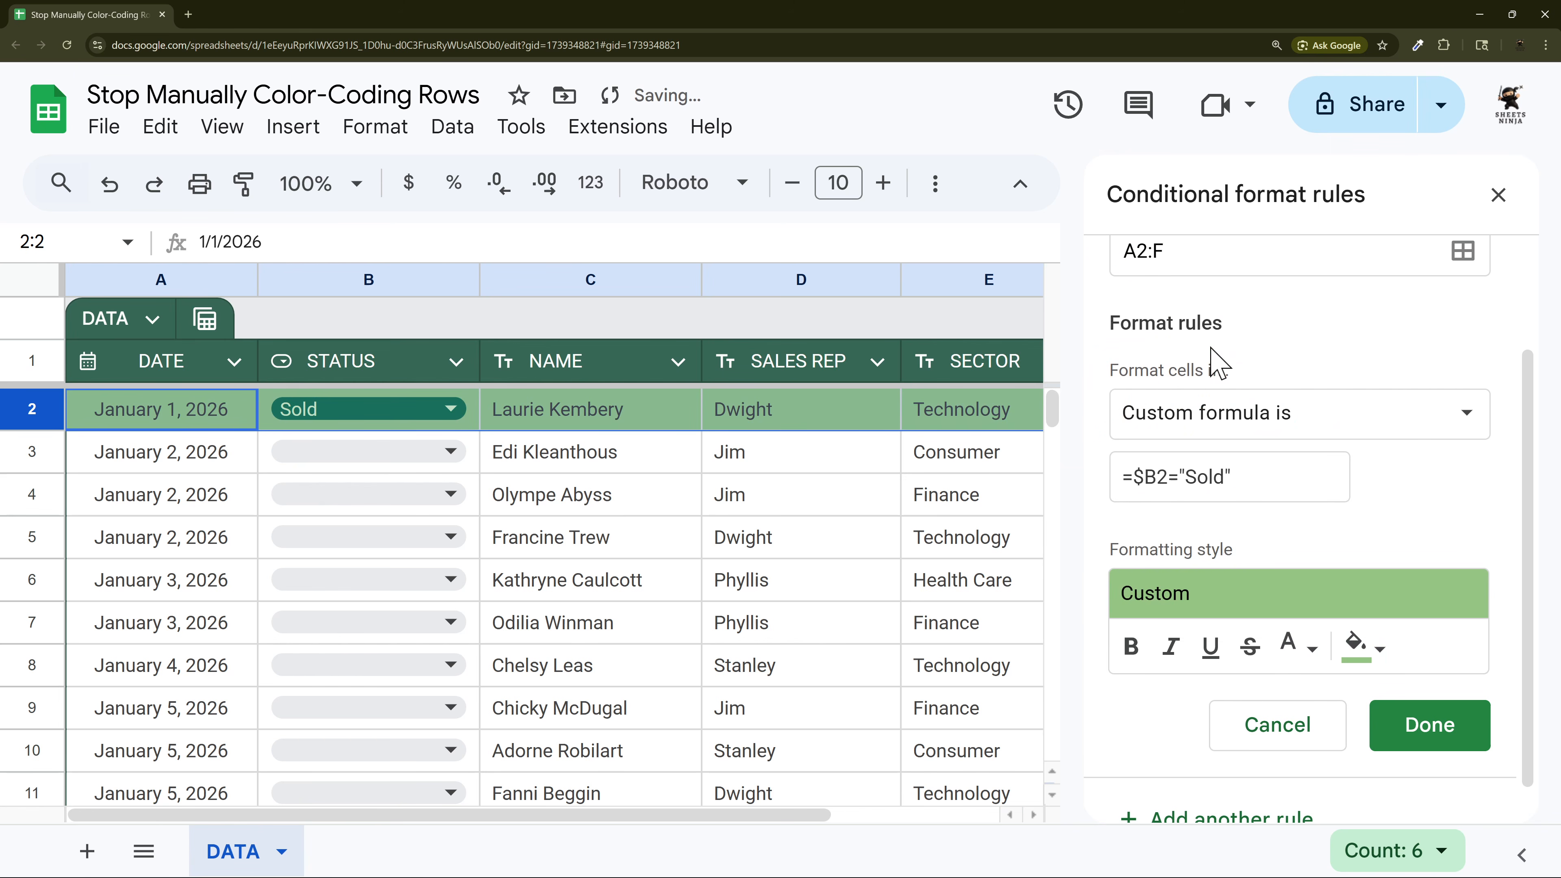
click(1414, 726)
click(178, 412)
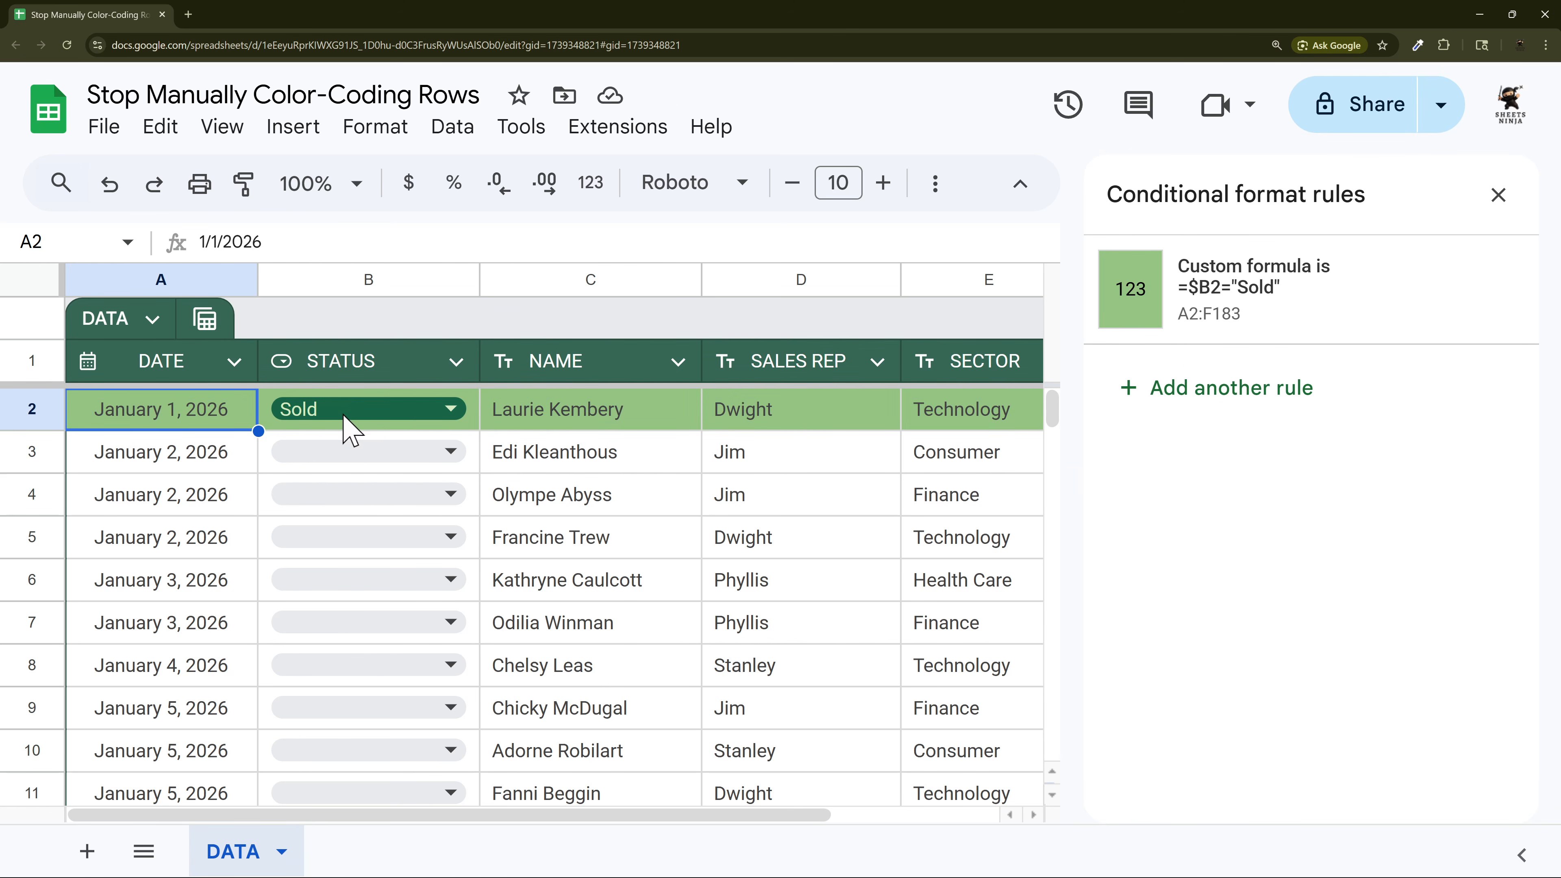
- Reset the colors of the Sold, Pending, Cancelled and Refund options in the STATUS dropdown and save the rule
click(455, 362)
mouse_move(799, 416)
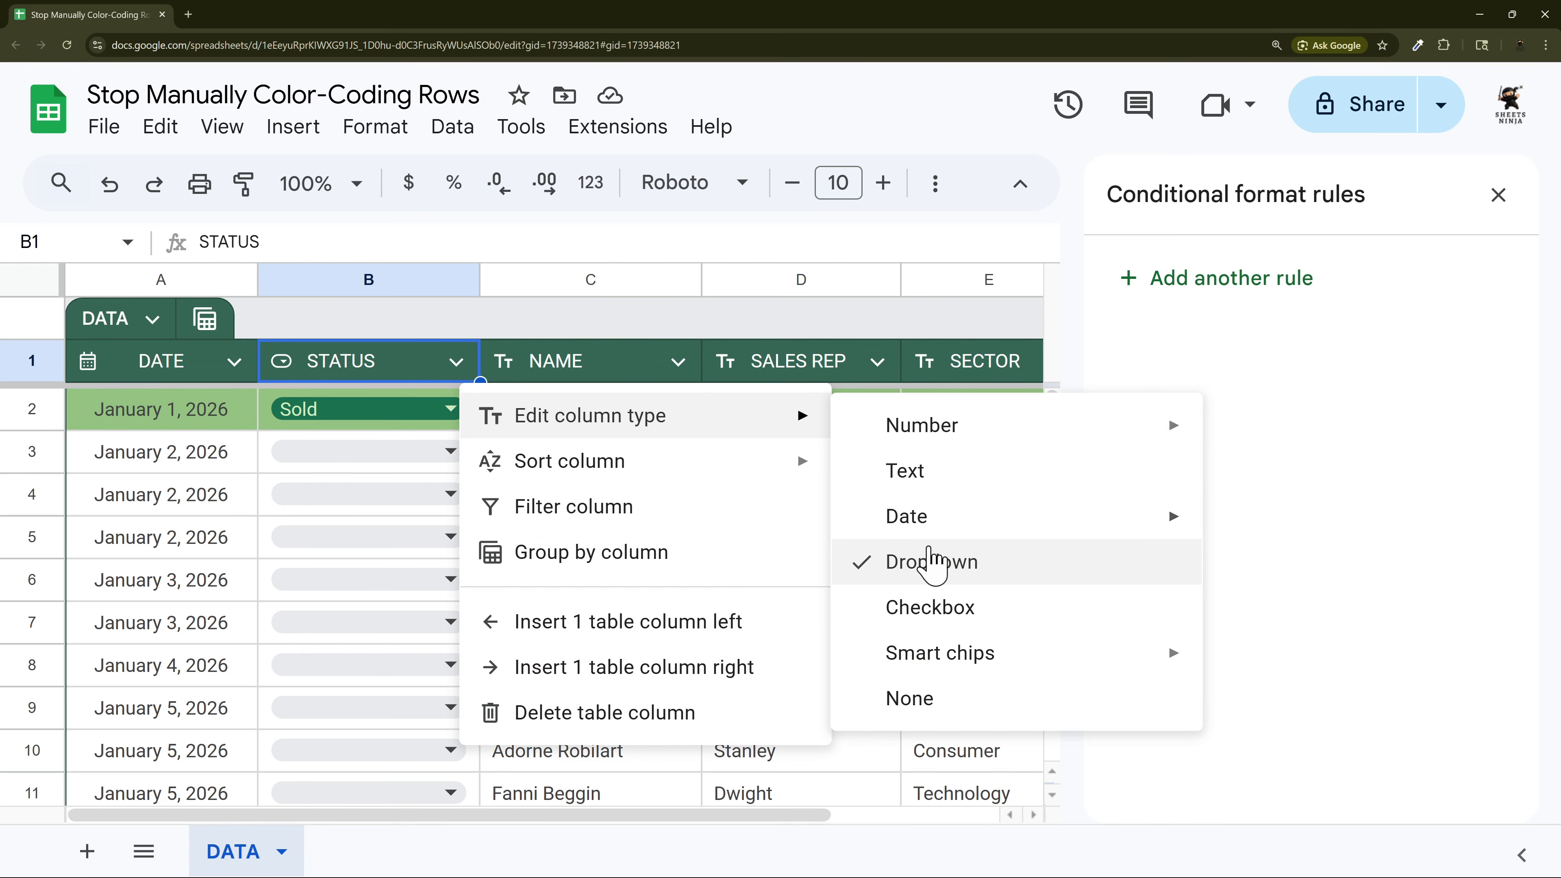
click(932, 559)
click(1186, 531)
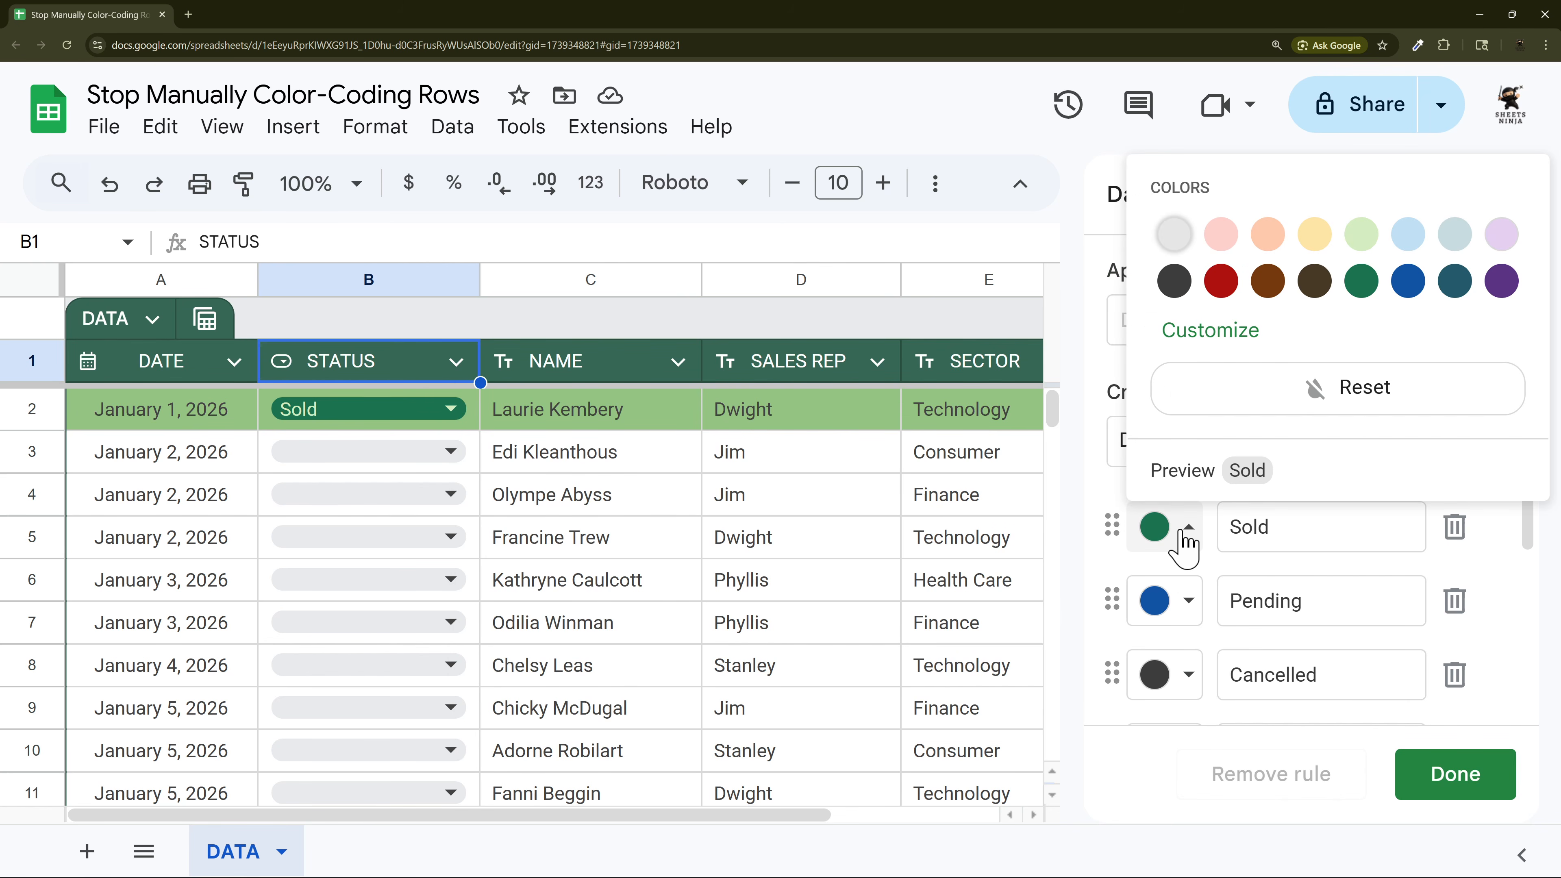
click(1325, 405)
click(1199, 596)
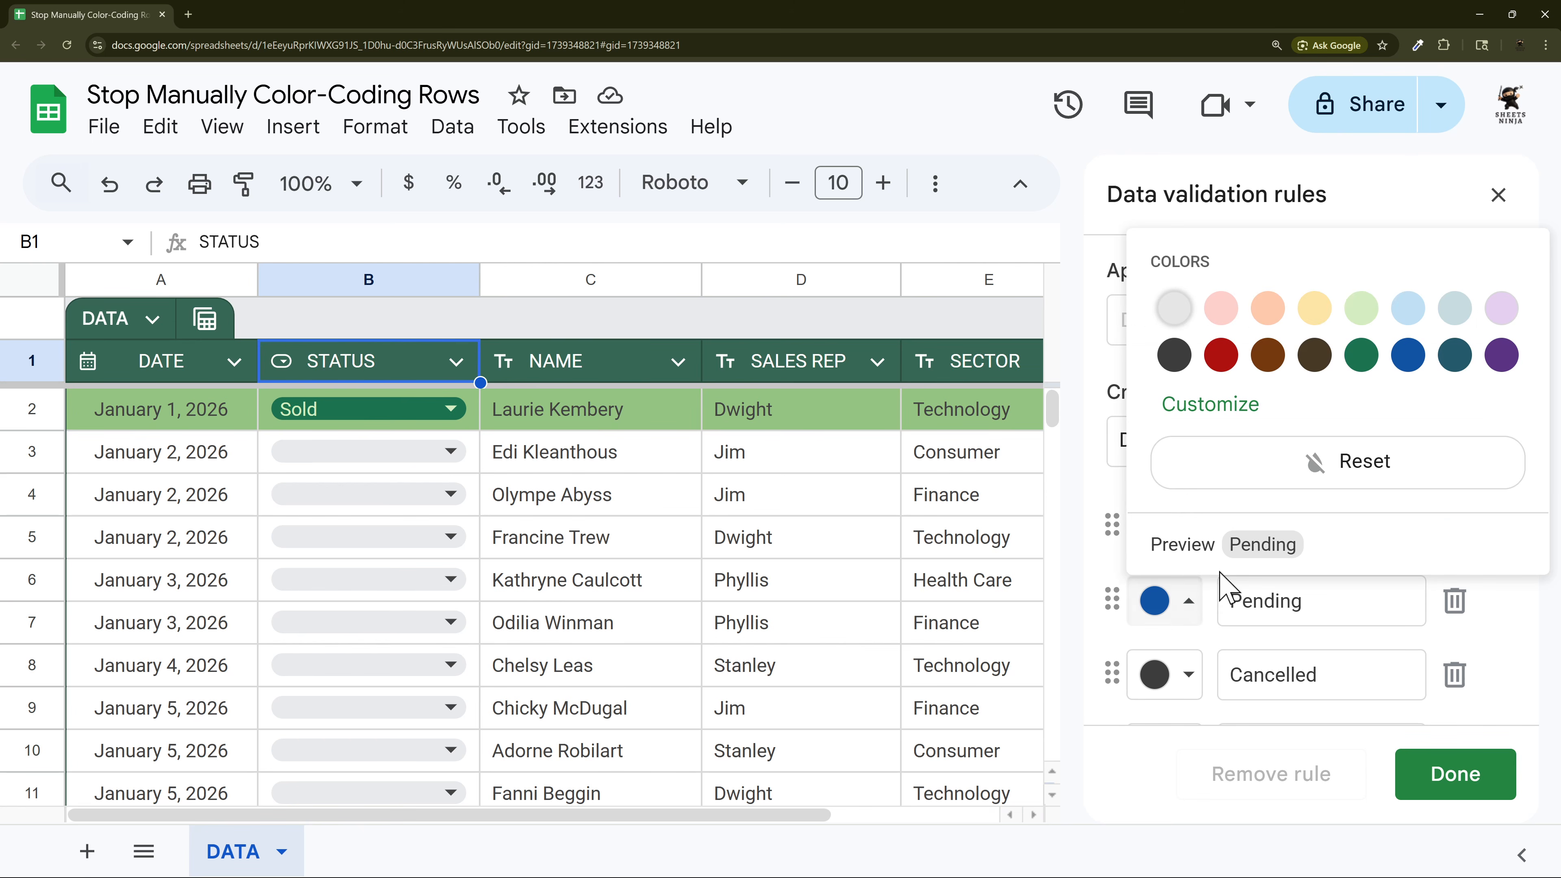
click(1300, 468)
click(1193, 679)
click(1290, 540)
scroll(1202, 609, down, 3)
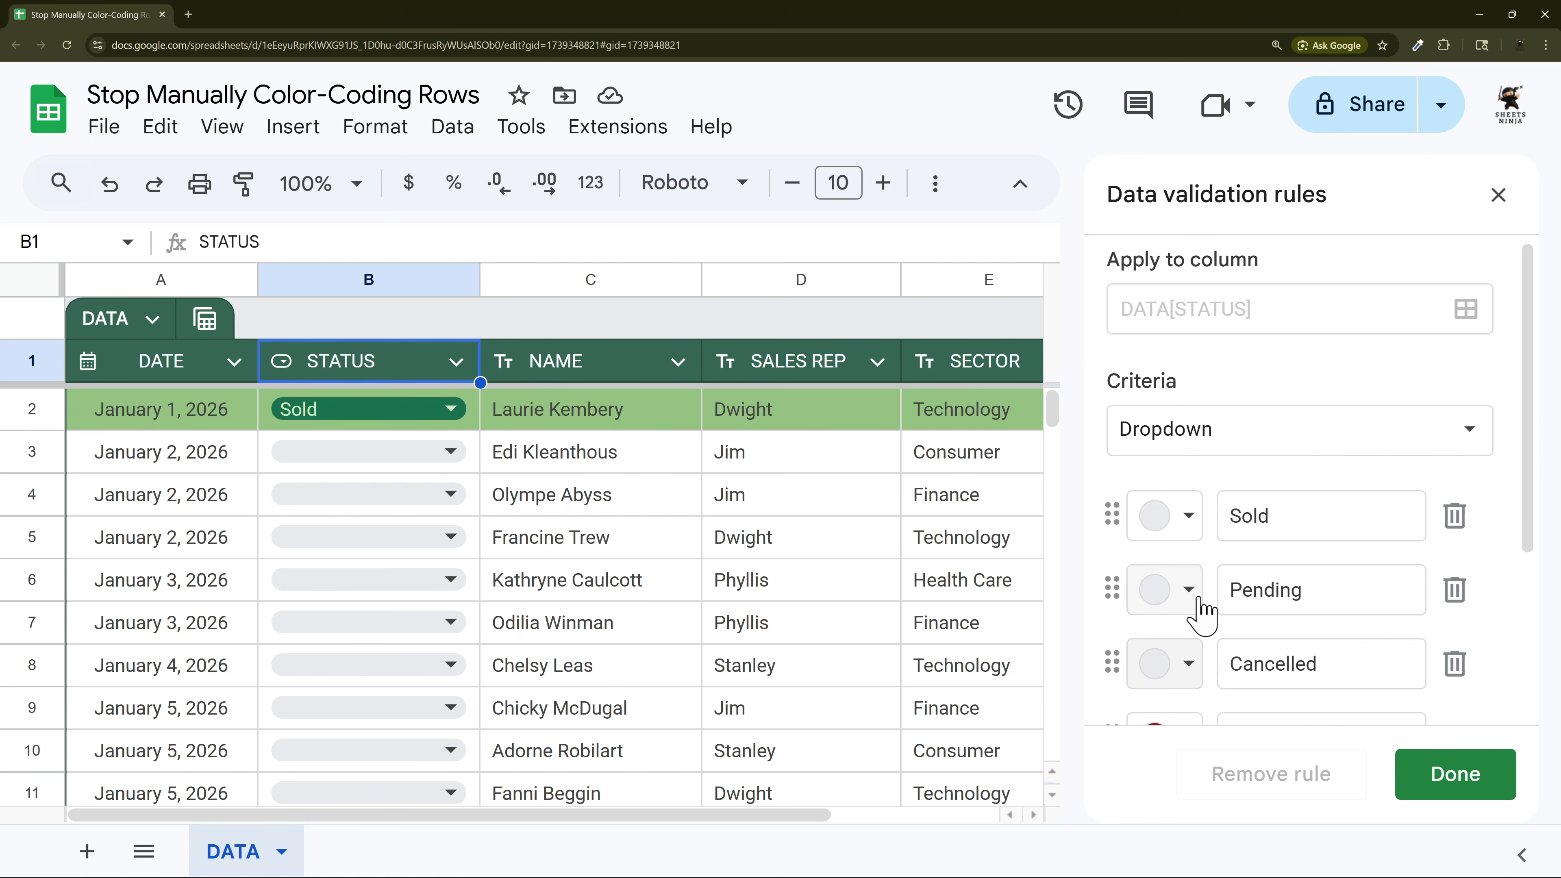
click(1189, 536)
click(1289, 407)
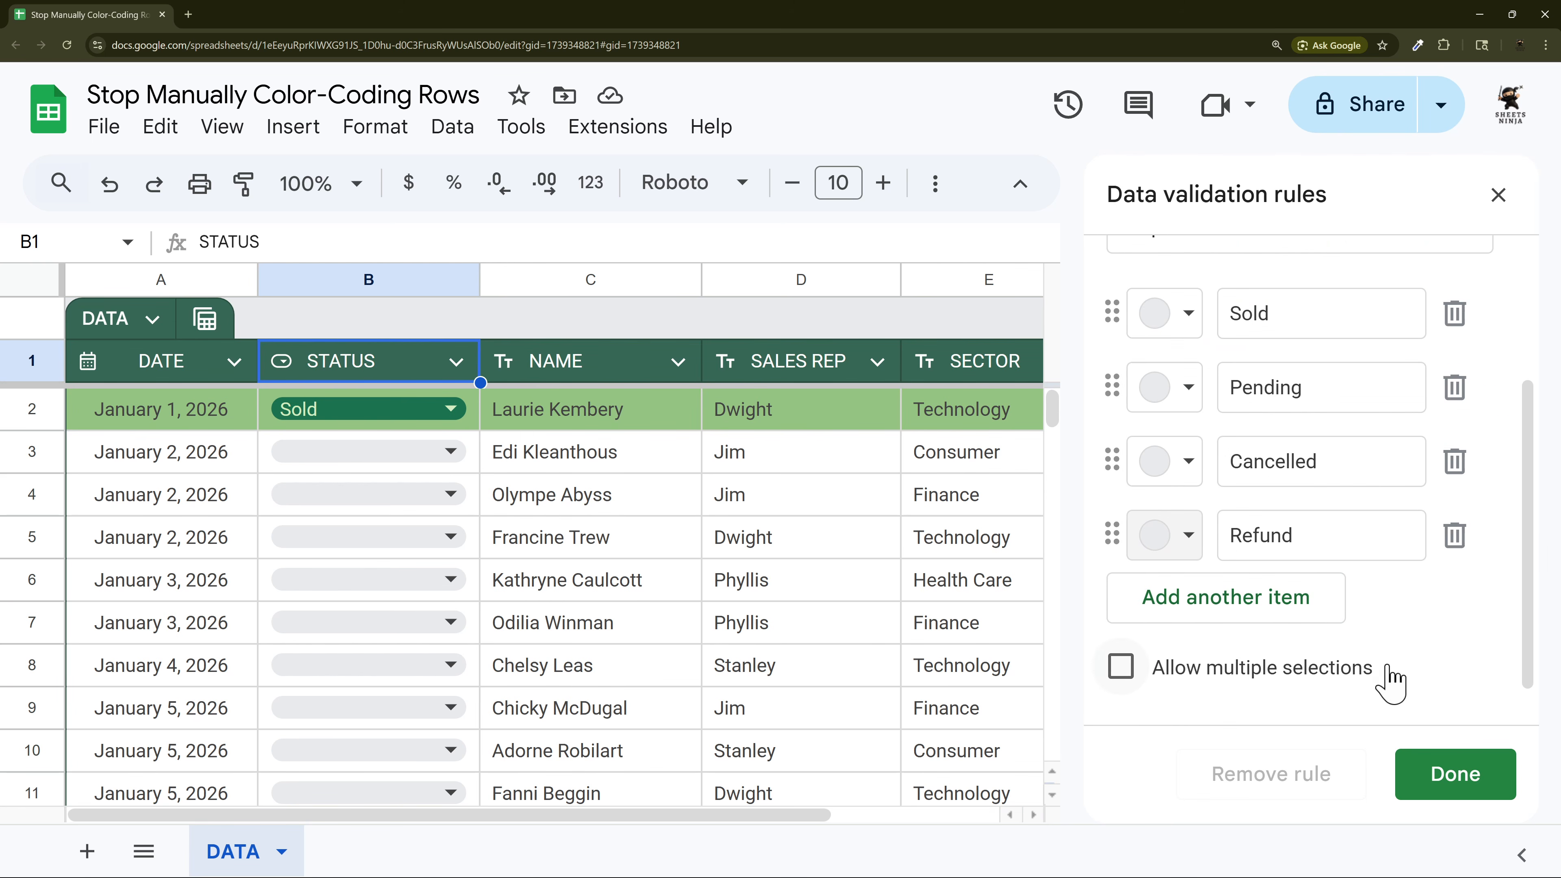
click(1455, 774)
click(591, 460)
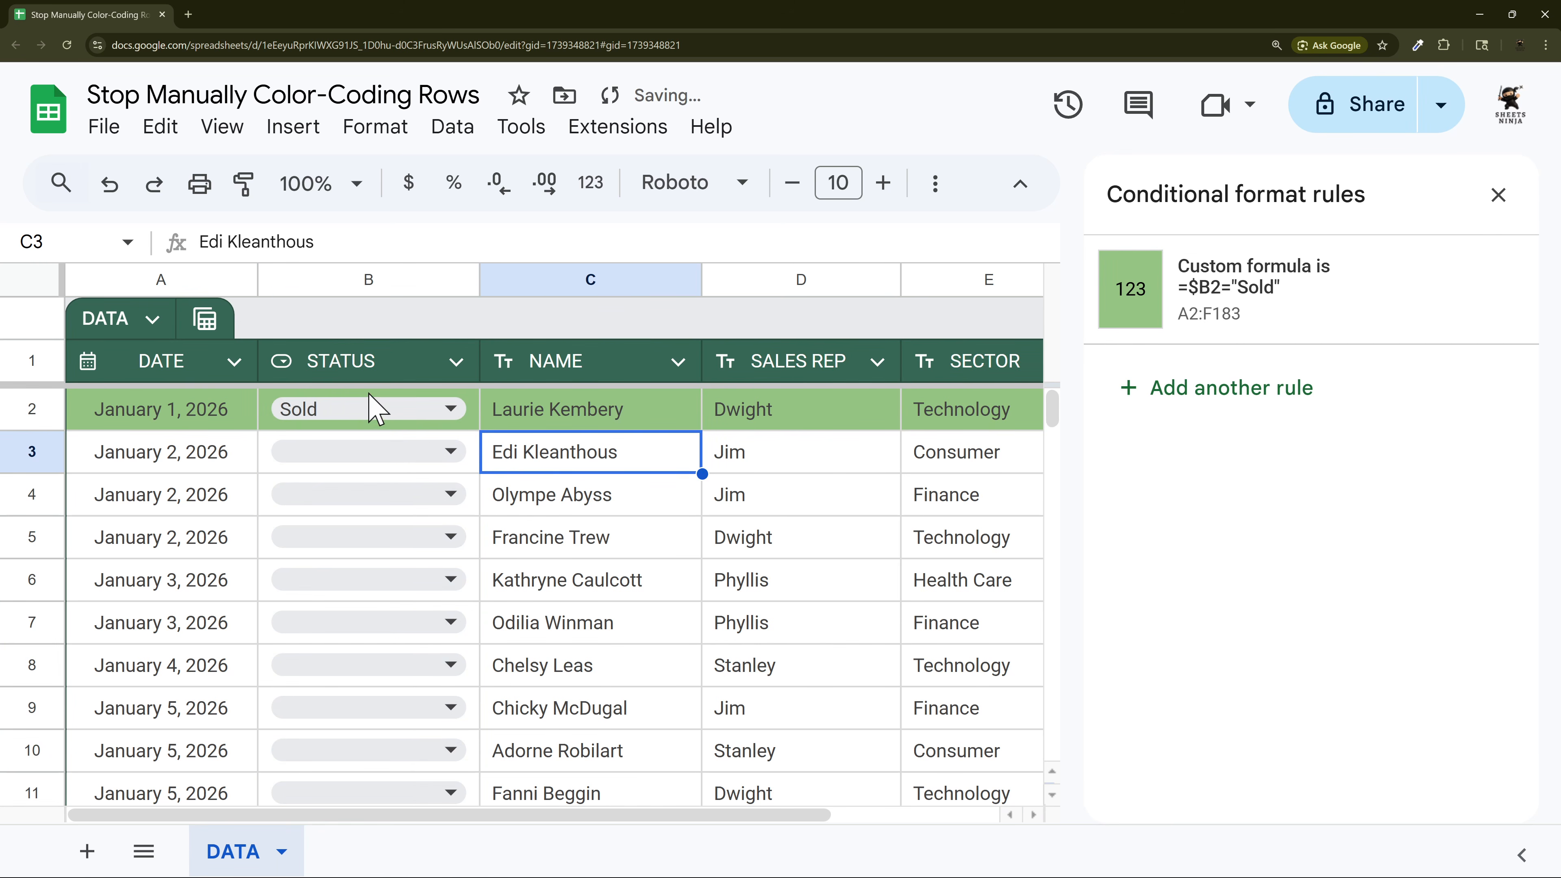
- Change the STATUS dropdown's display style to Arrow and save the rule
click(455, 361)
mouse_move(530, 432)
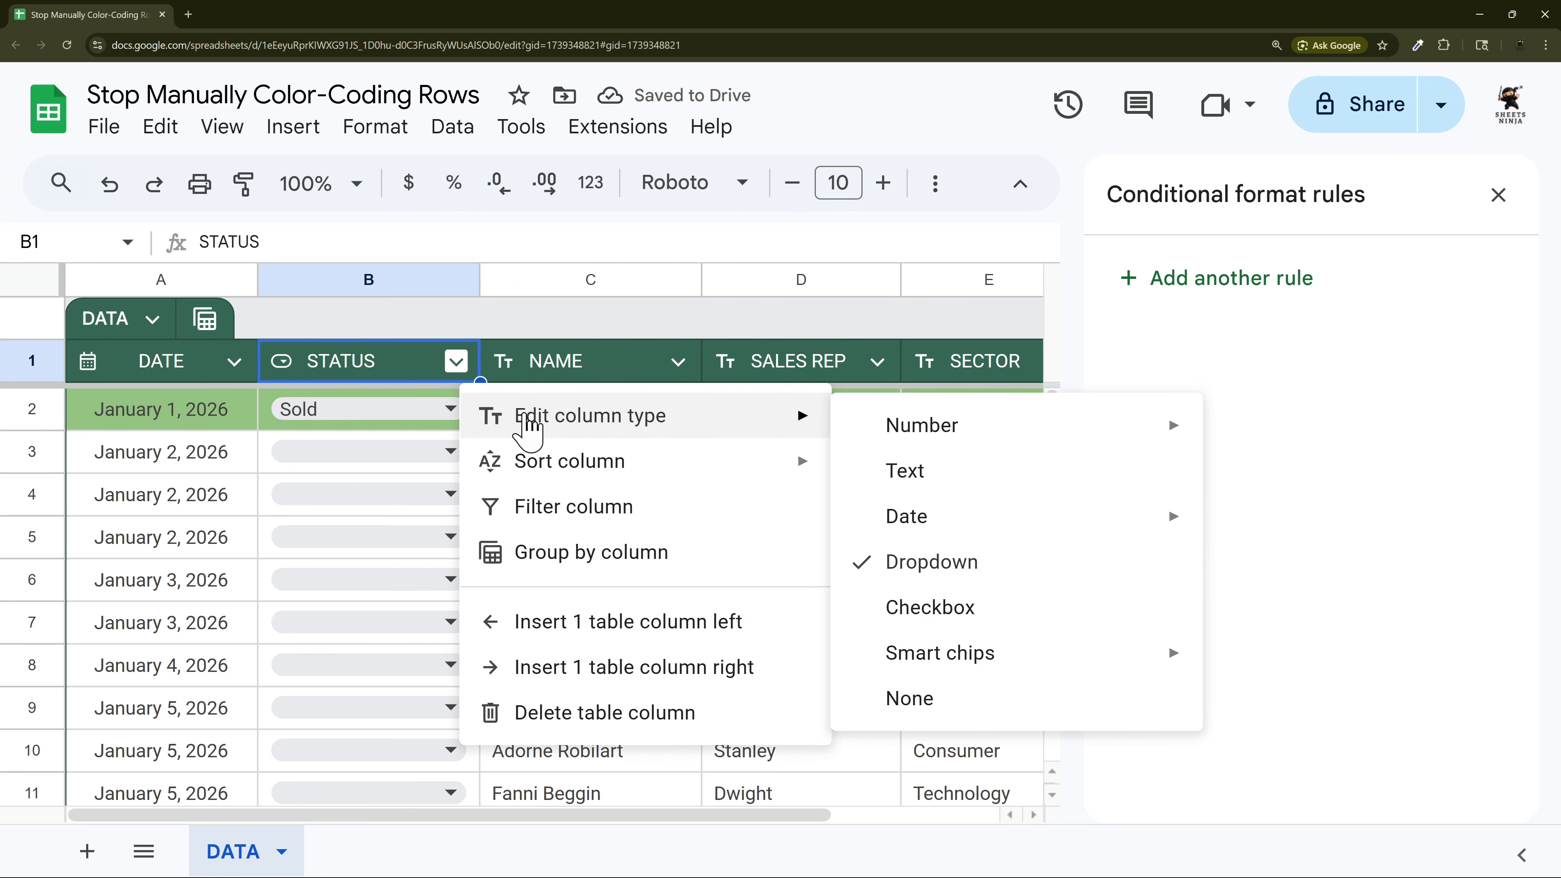
click(977, 559)
scroll(1250, 541, down, 8)
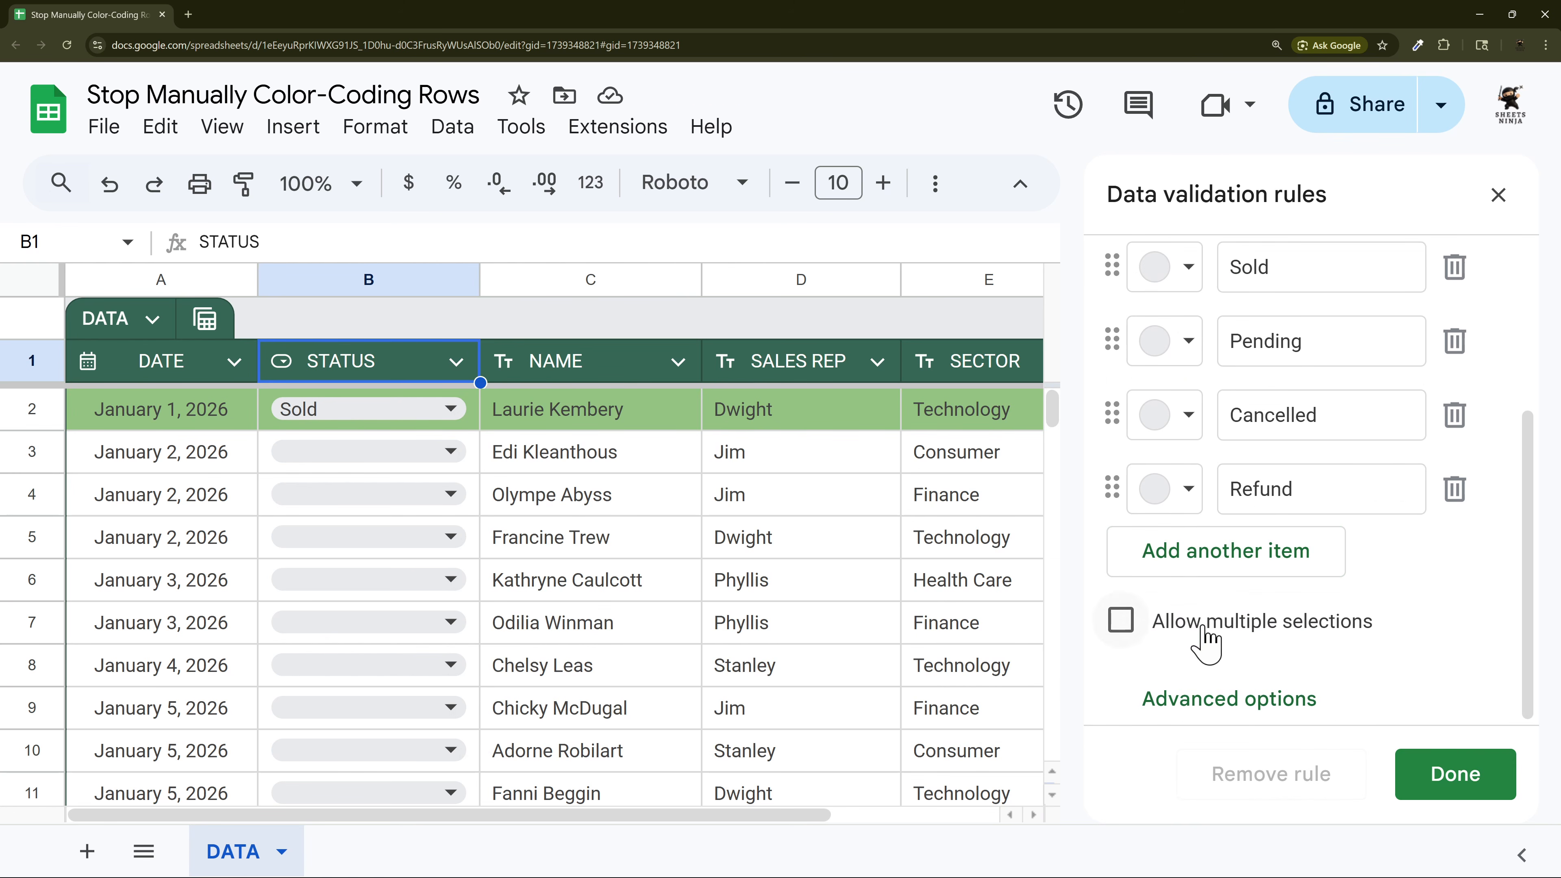
click(1165, 652)
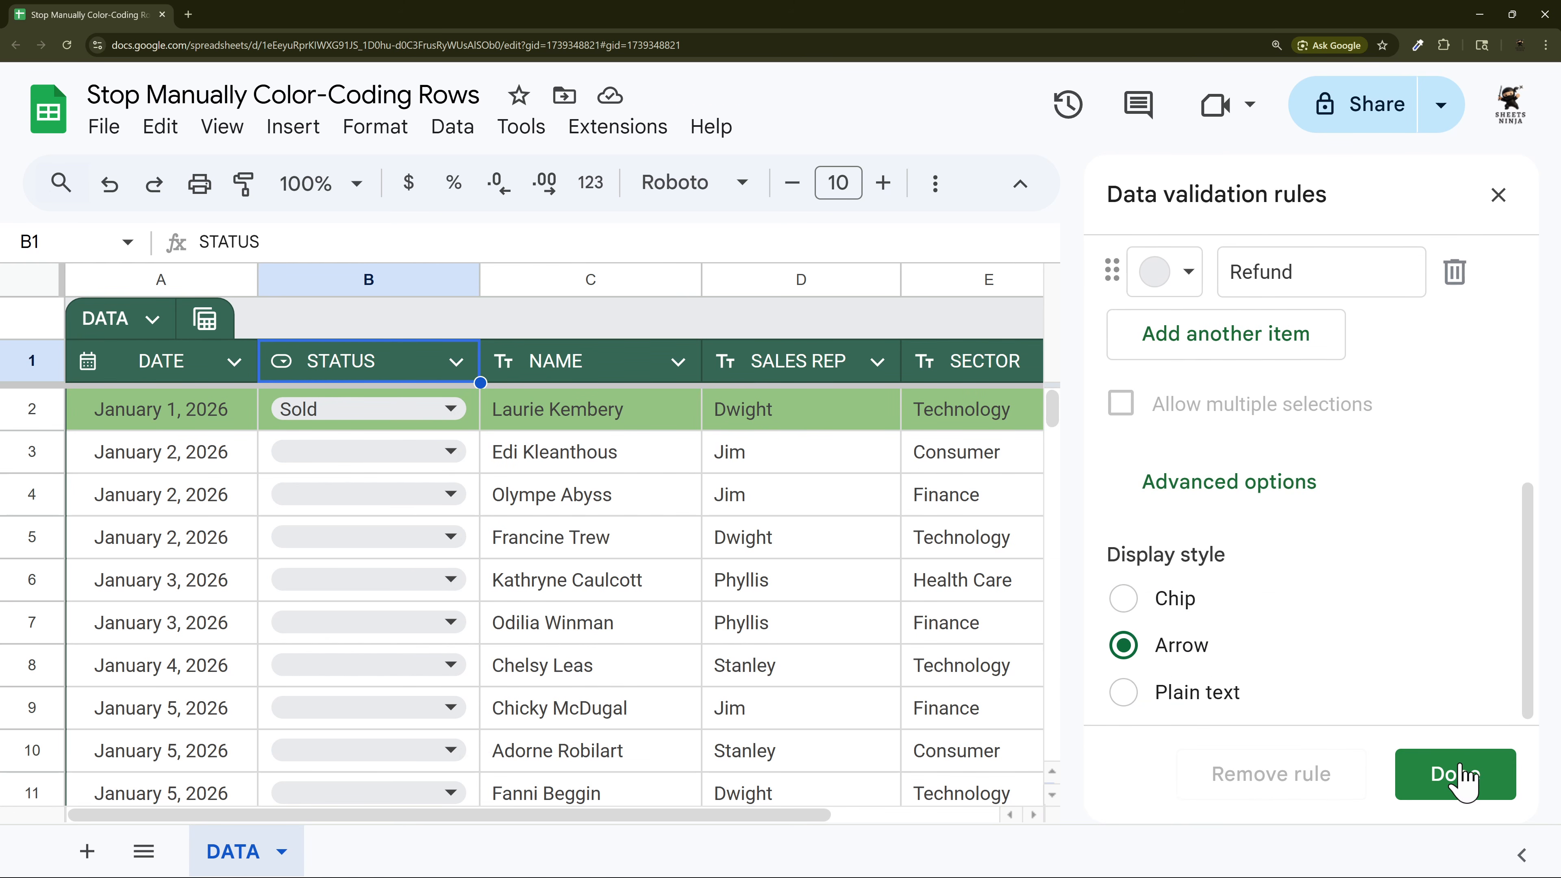
click(1470, 784)
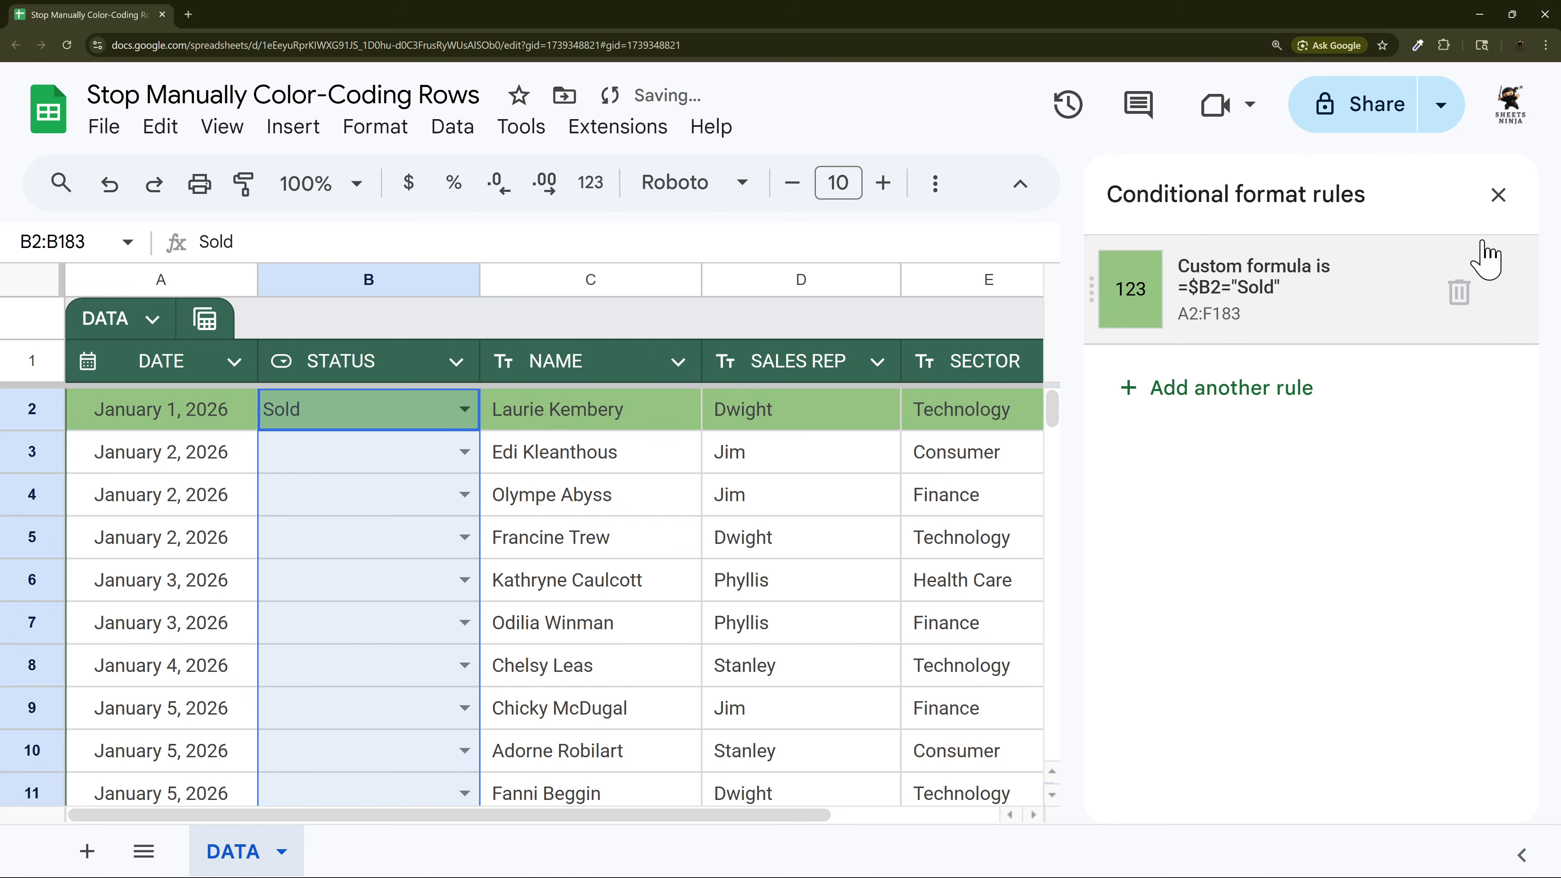
- Set the STATUS of row 3 to Pending, row 4 to Cancelled and row 5 to Refund
click(443, 458)
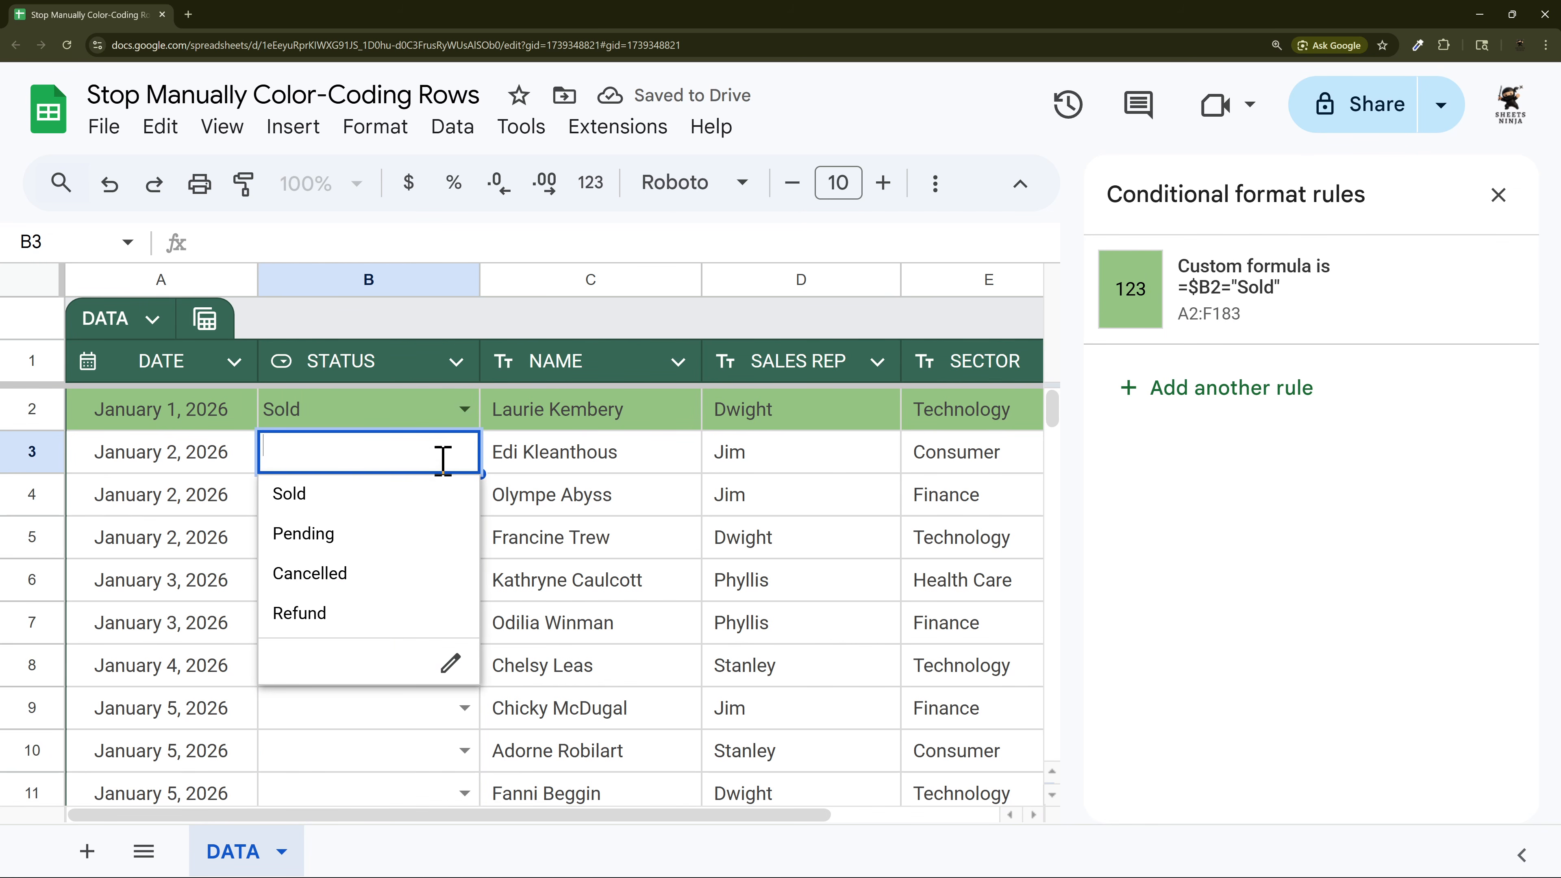
click(344, 535)
click(464, 495)
click(295, 617)
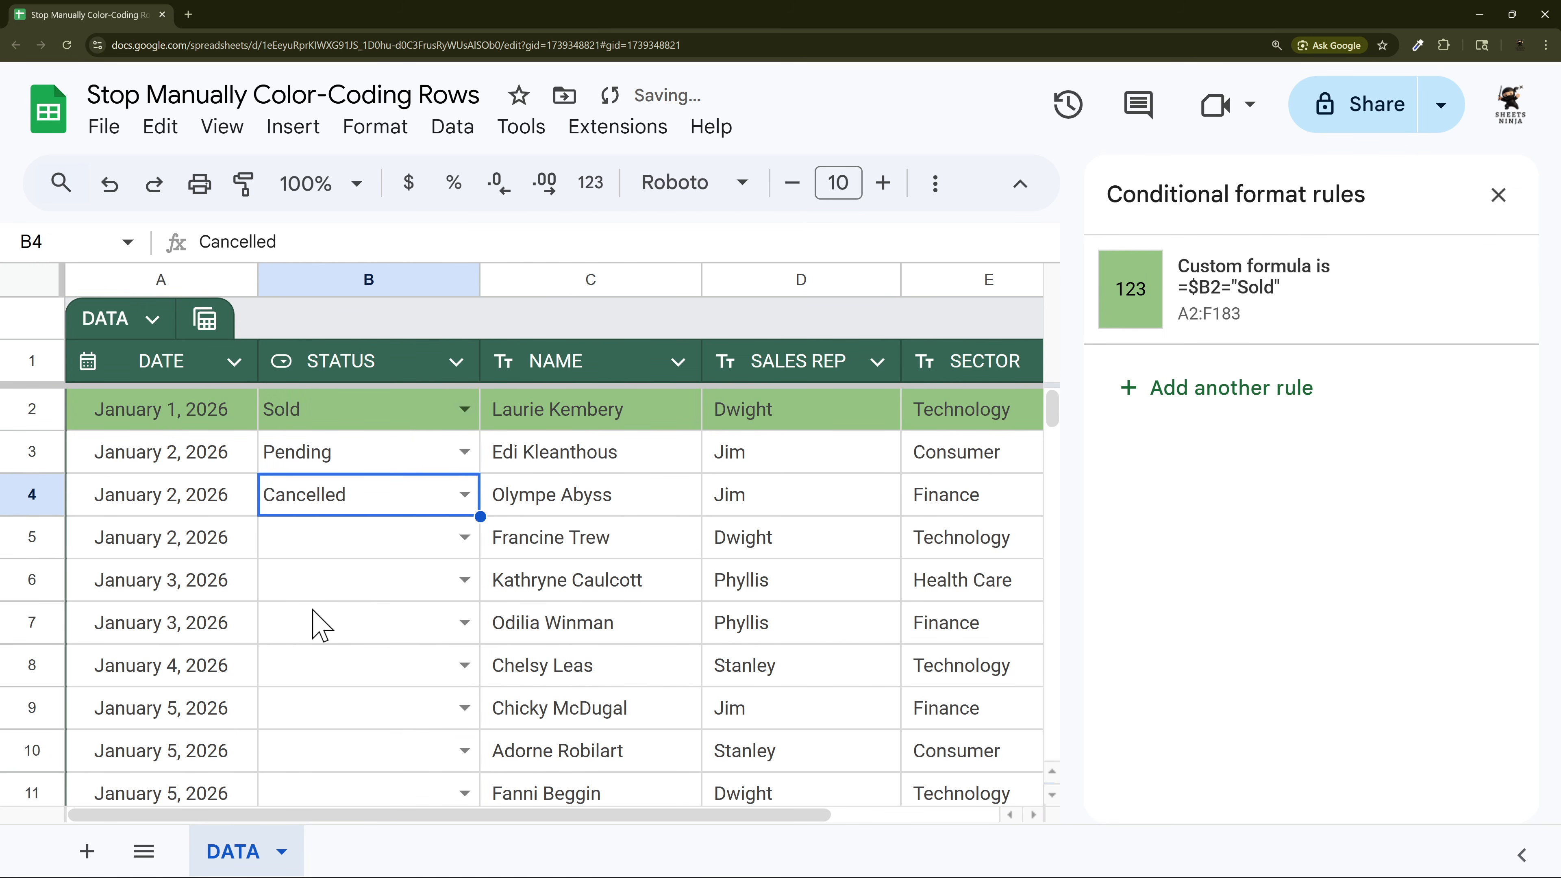
click(464, 538)
click(329, 698)
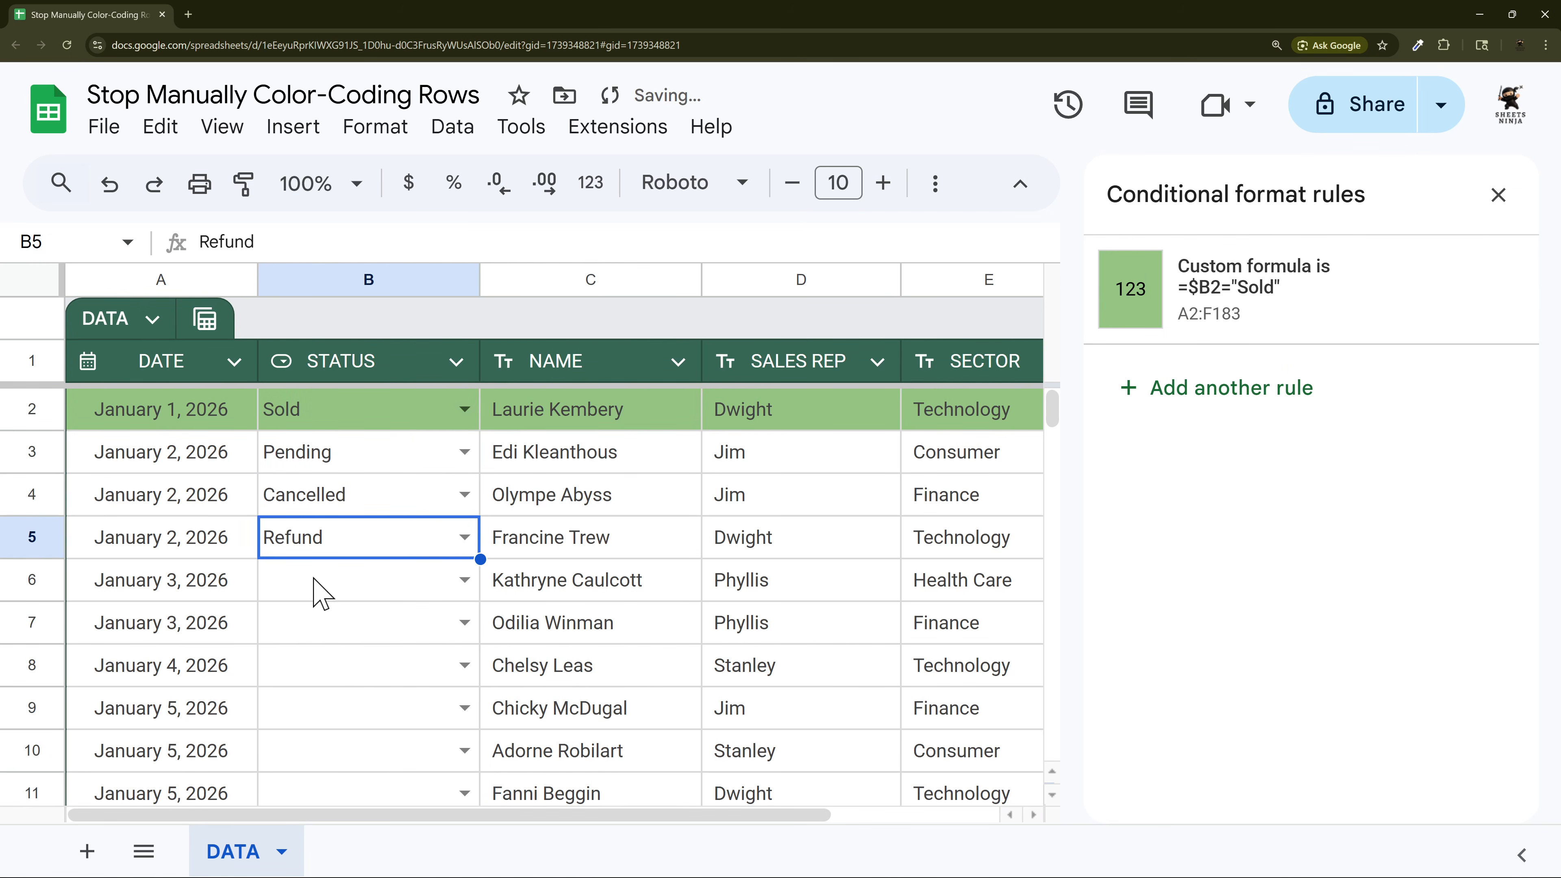
- Add a conditional formatting rule based on the Sold rule for A2:F183, with the custom formula =$B2="Pending"
click(1220, 310)
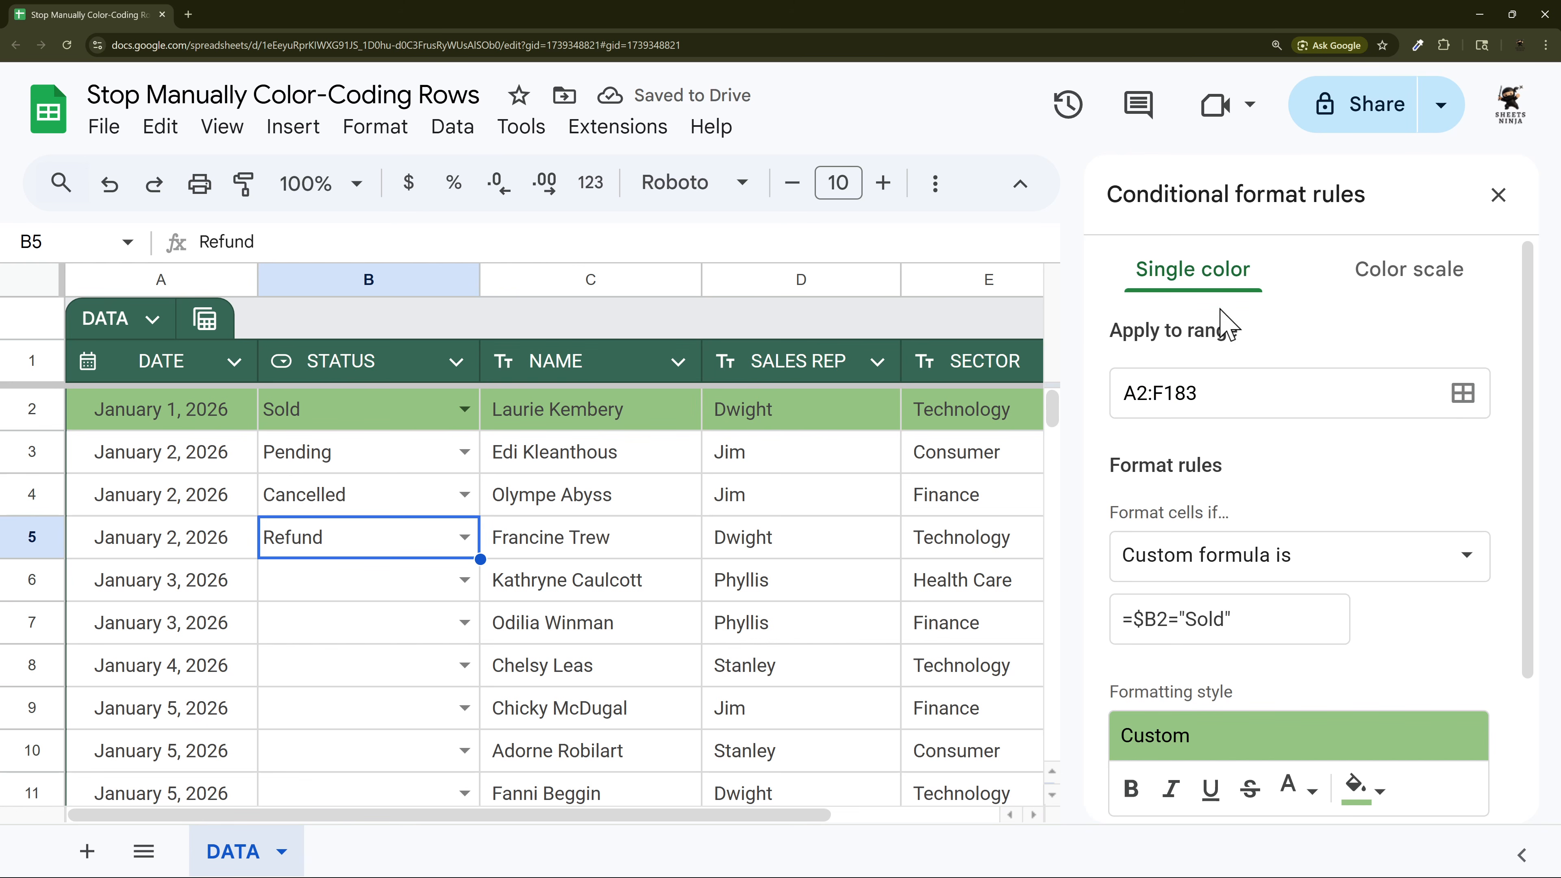
scroll(1414, 486, down, 3)
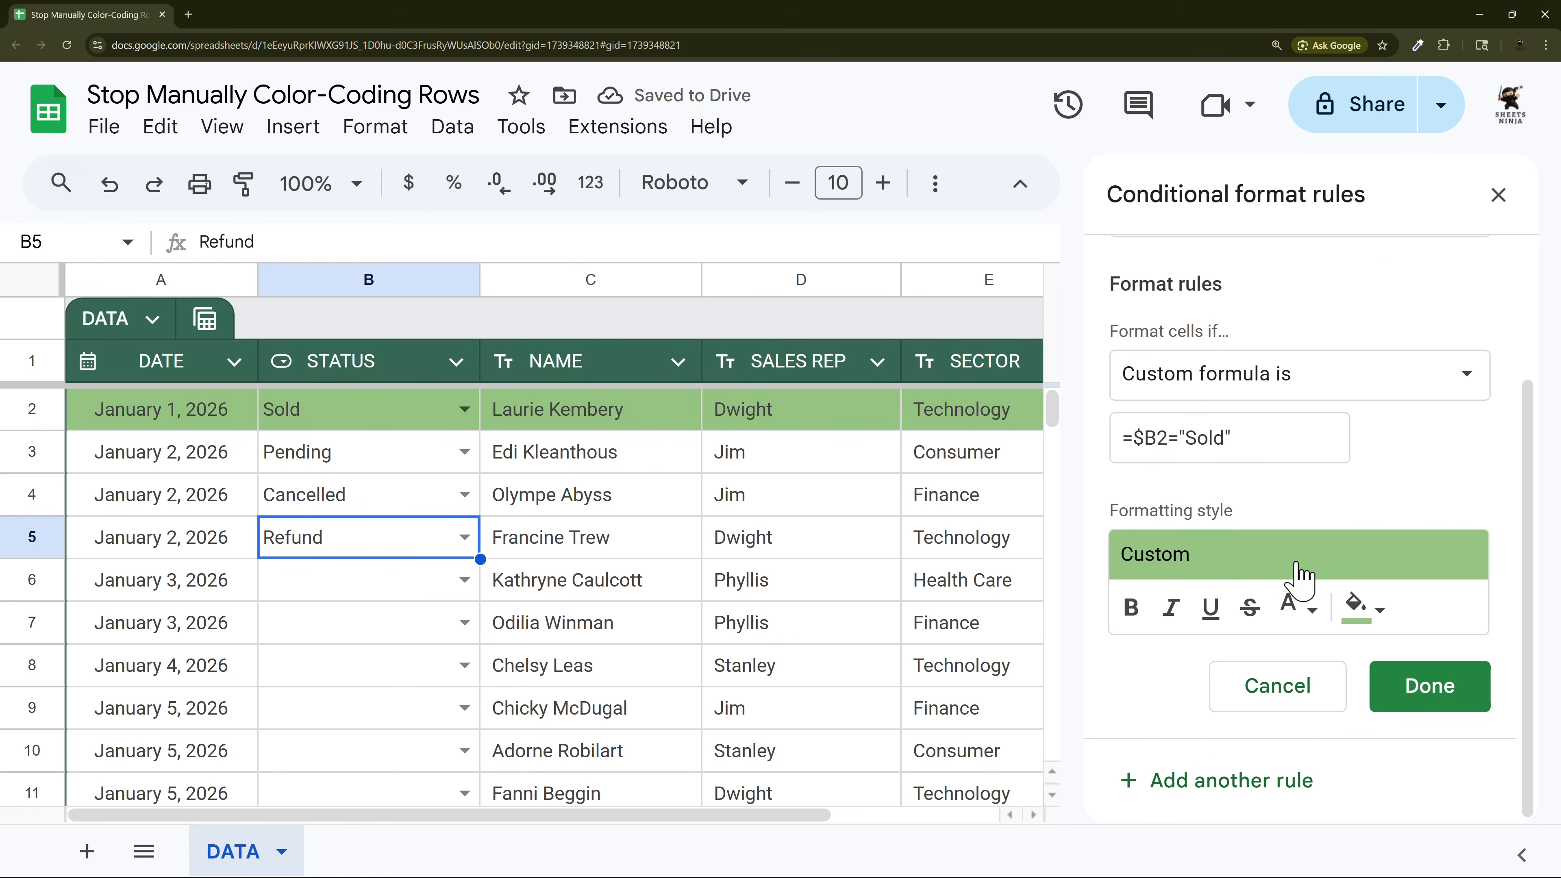
click(1203, 777)
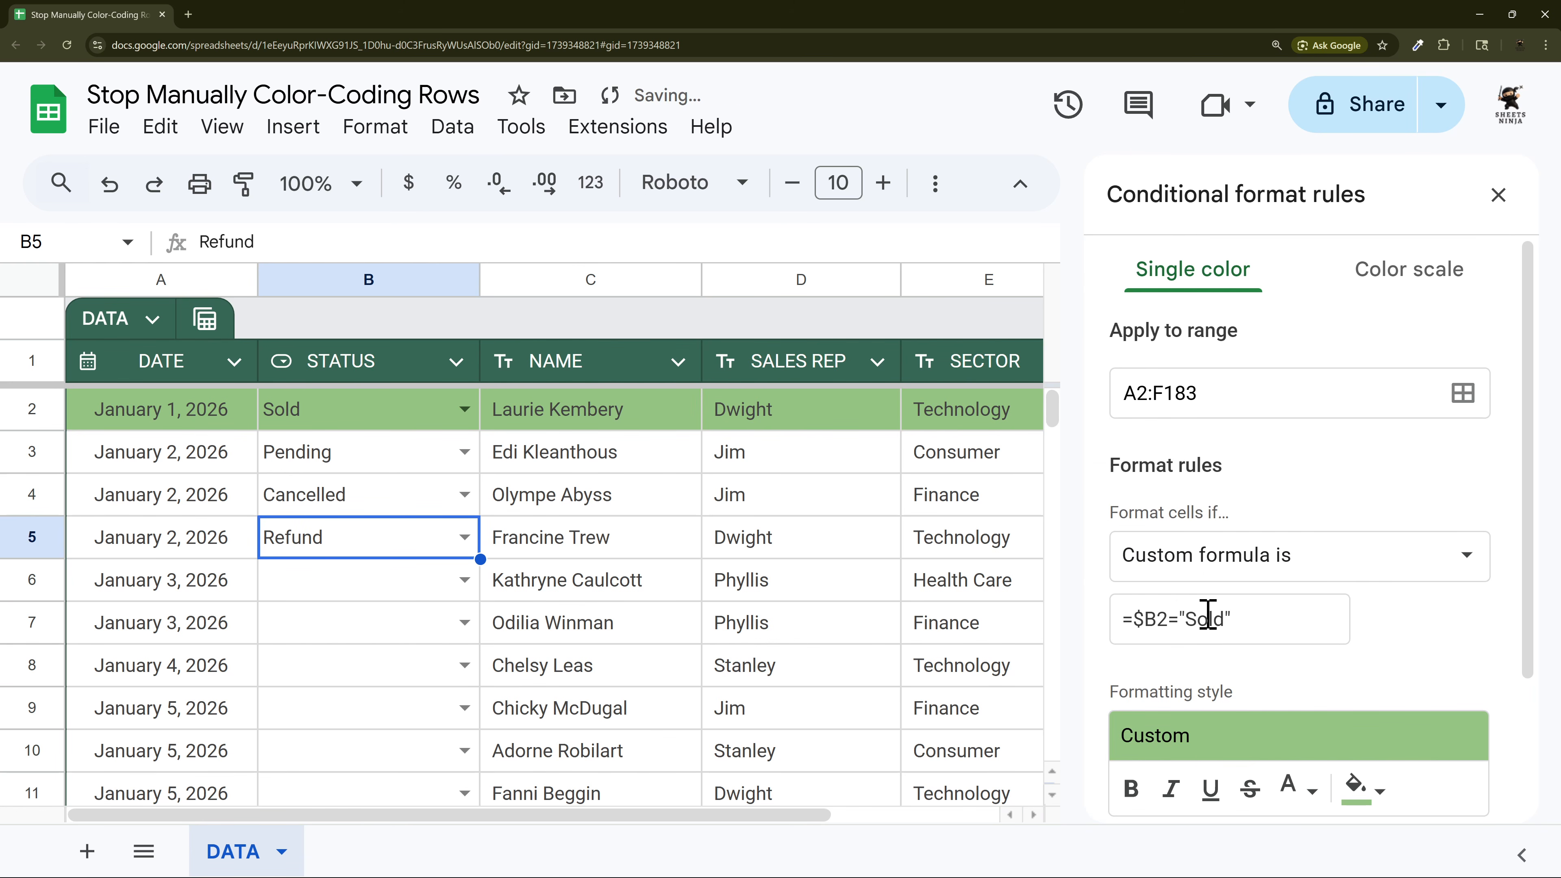
drag(1191, 620, 1226, 619)
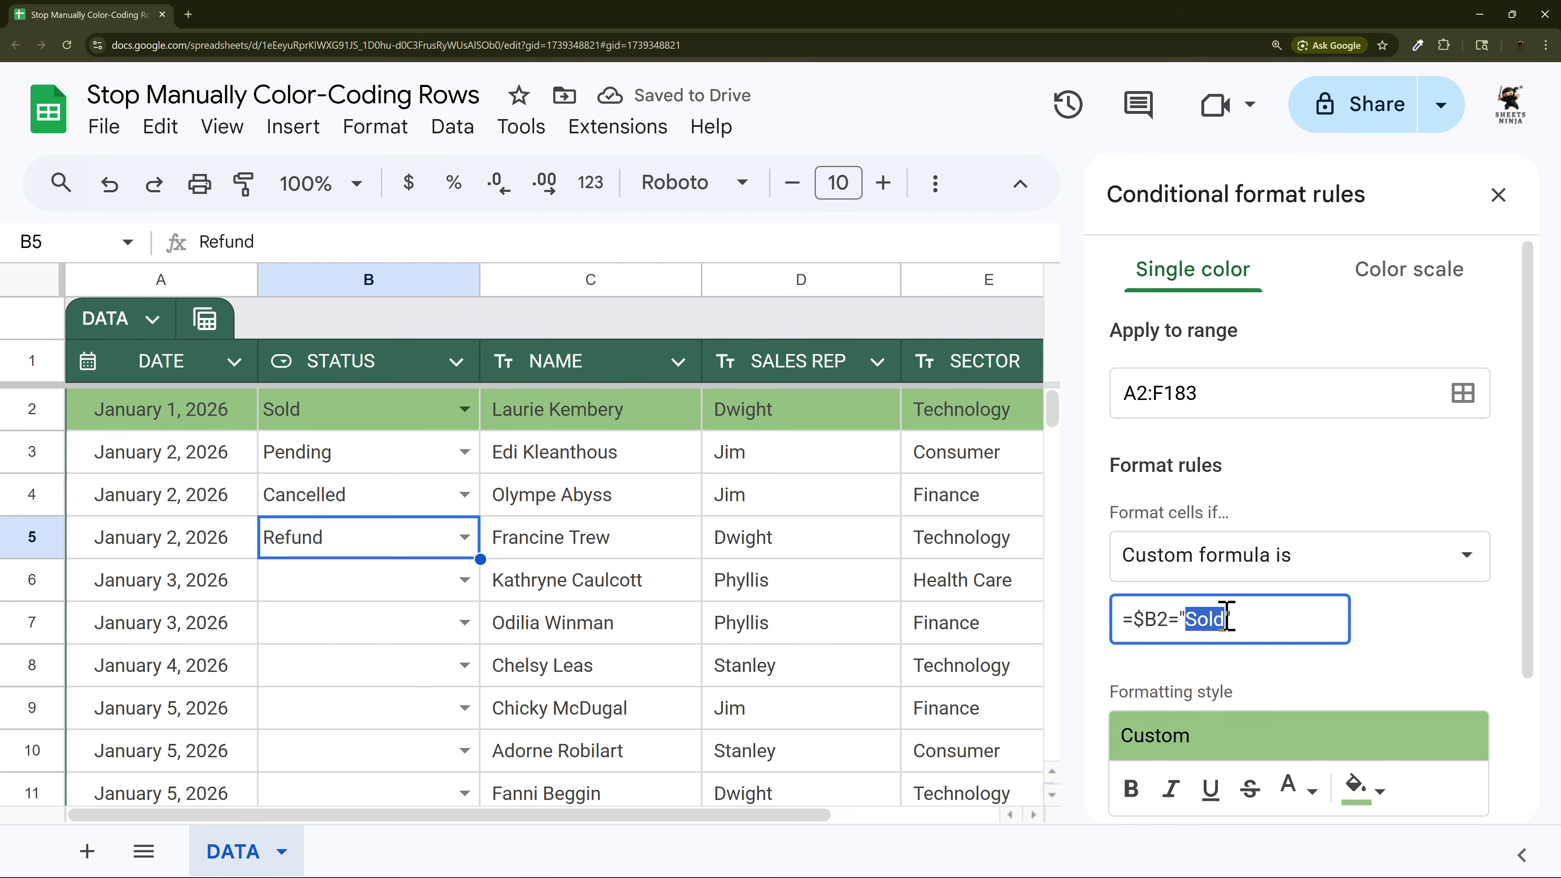
text(Pending)
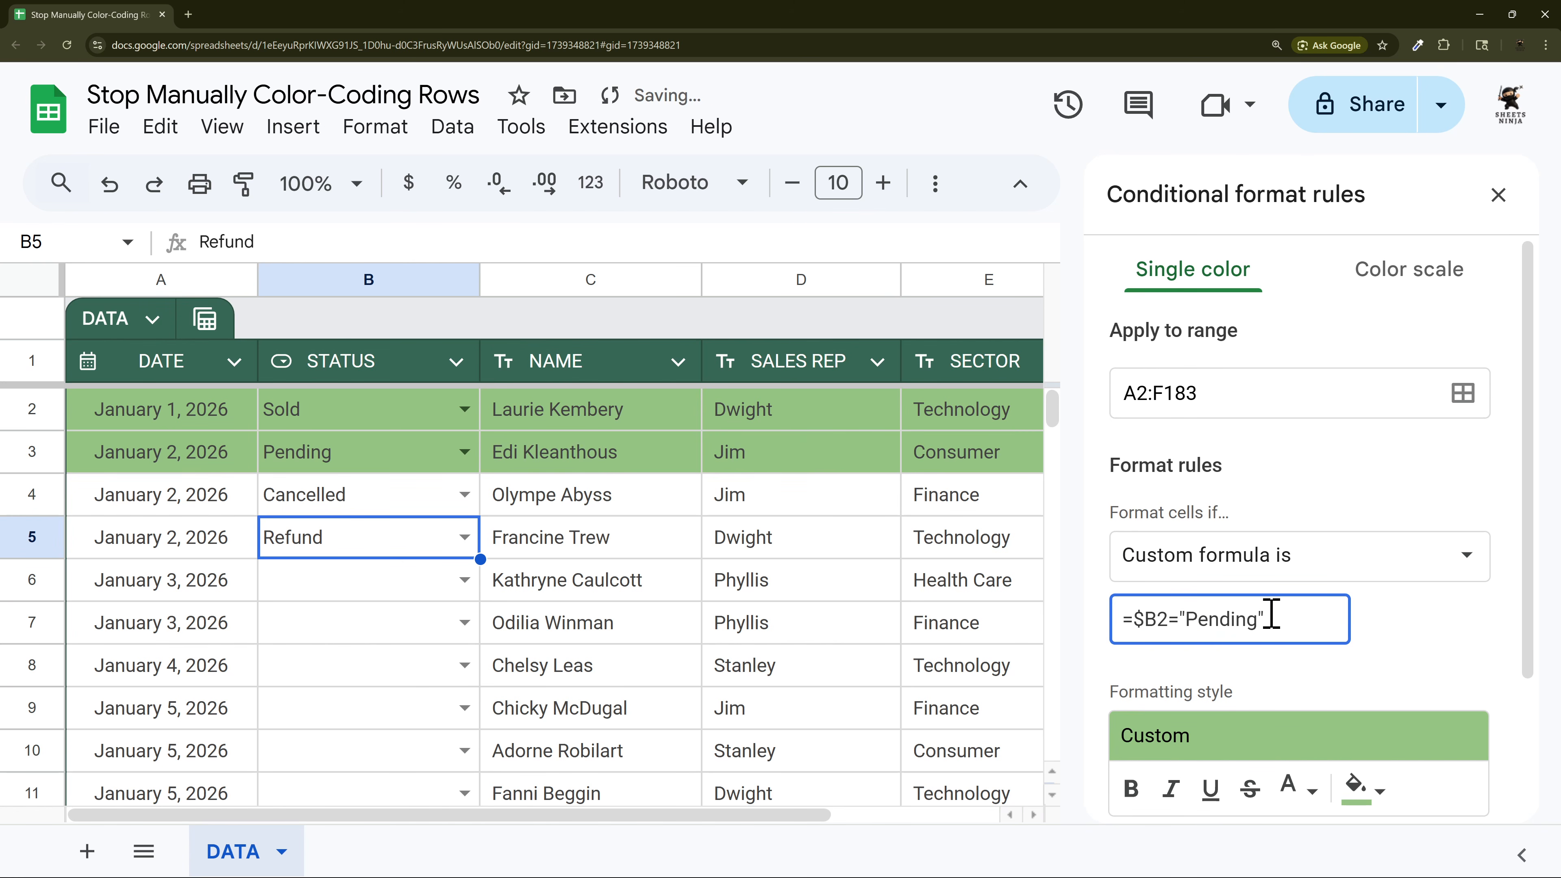
- Give the Pending conditional formatting rule a light blue fill and save it
scroll(1273, 614, down, 3)
click(1354, 612)
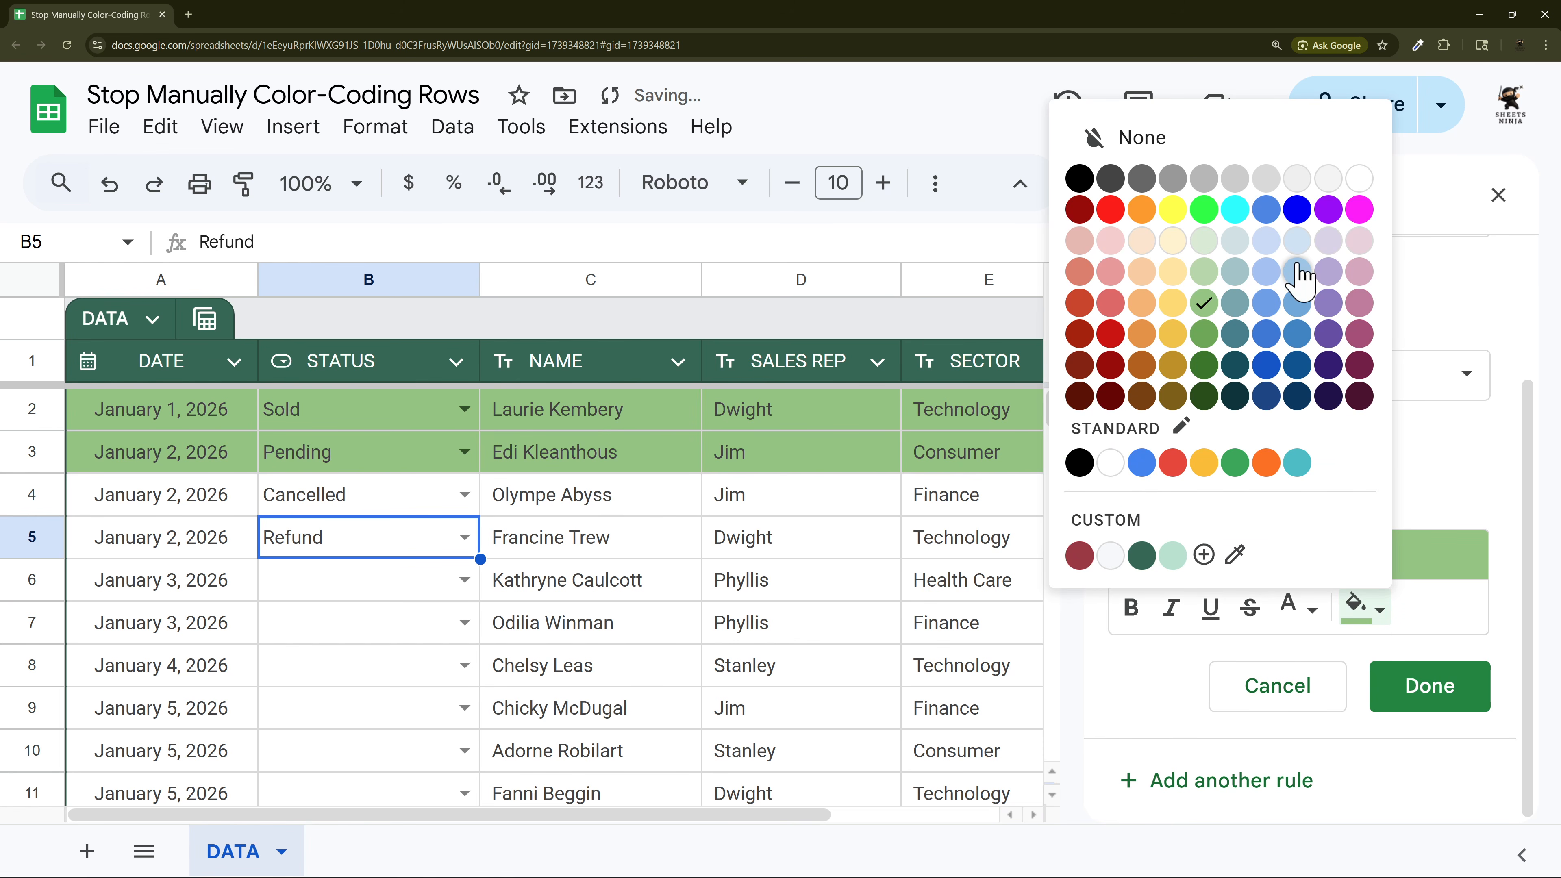
click(1296, 304)
click(1424, 686)
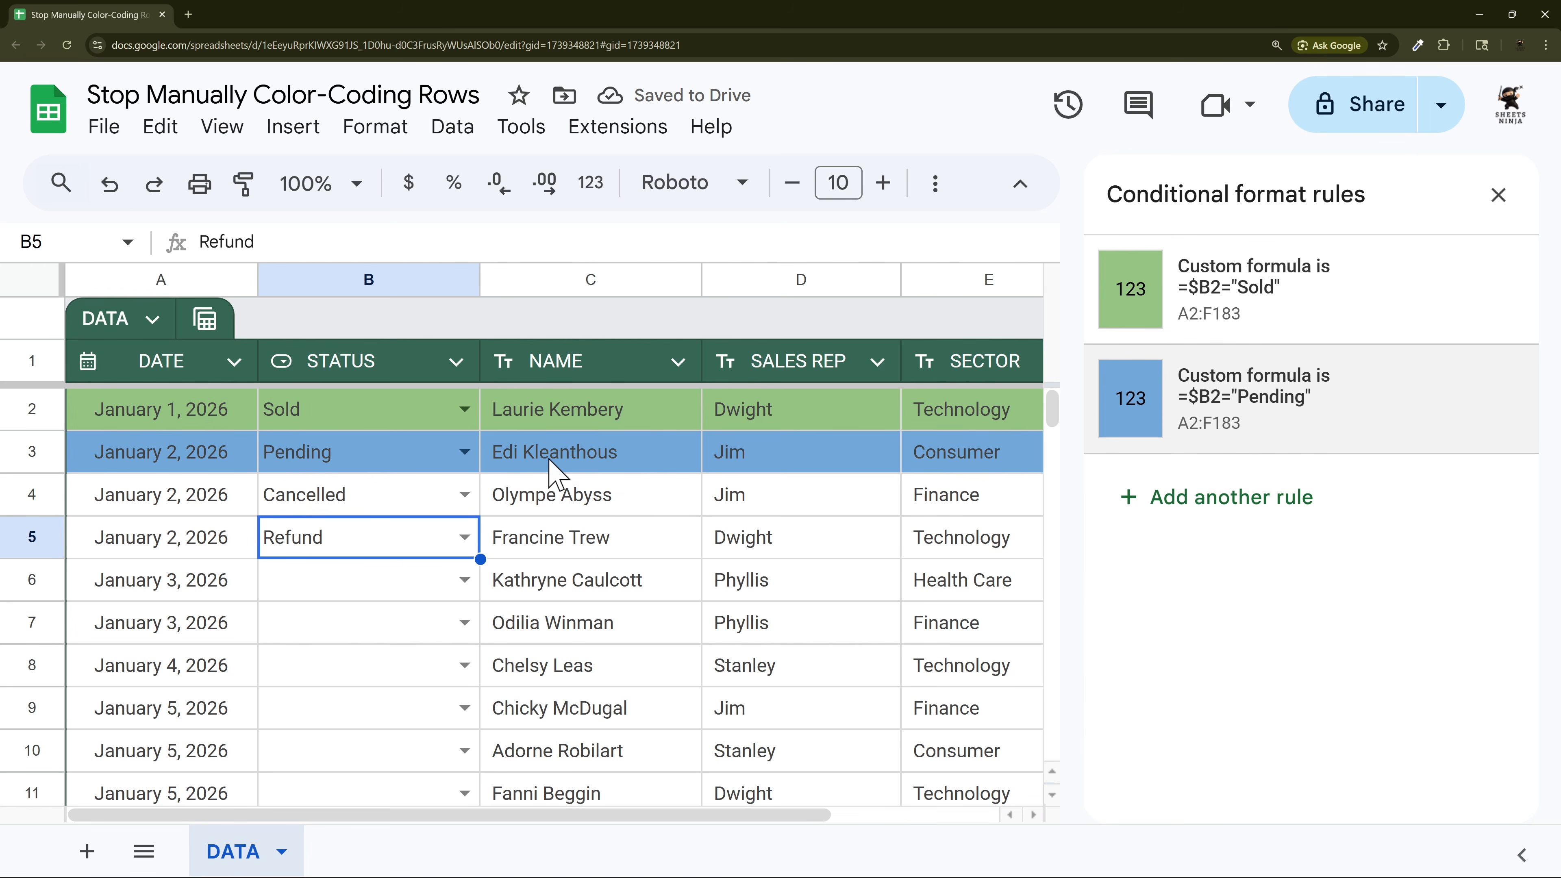
click(1497, 195)
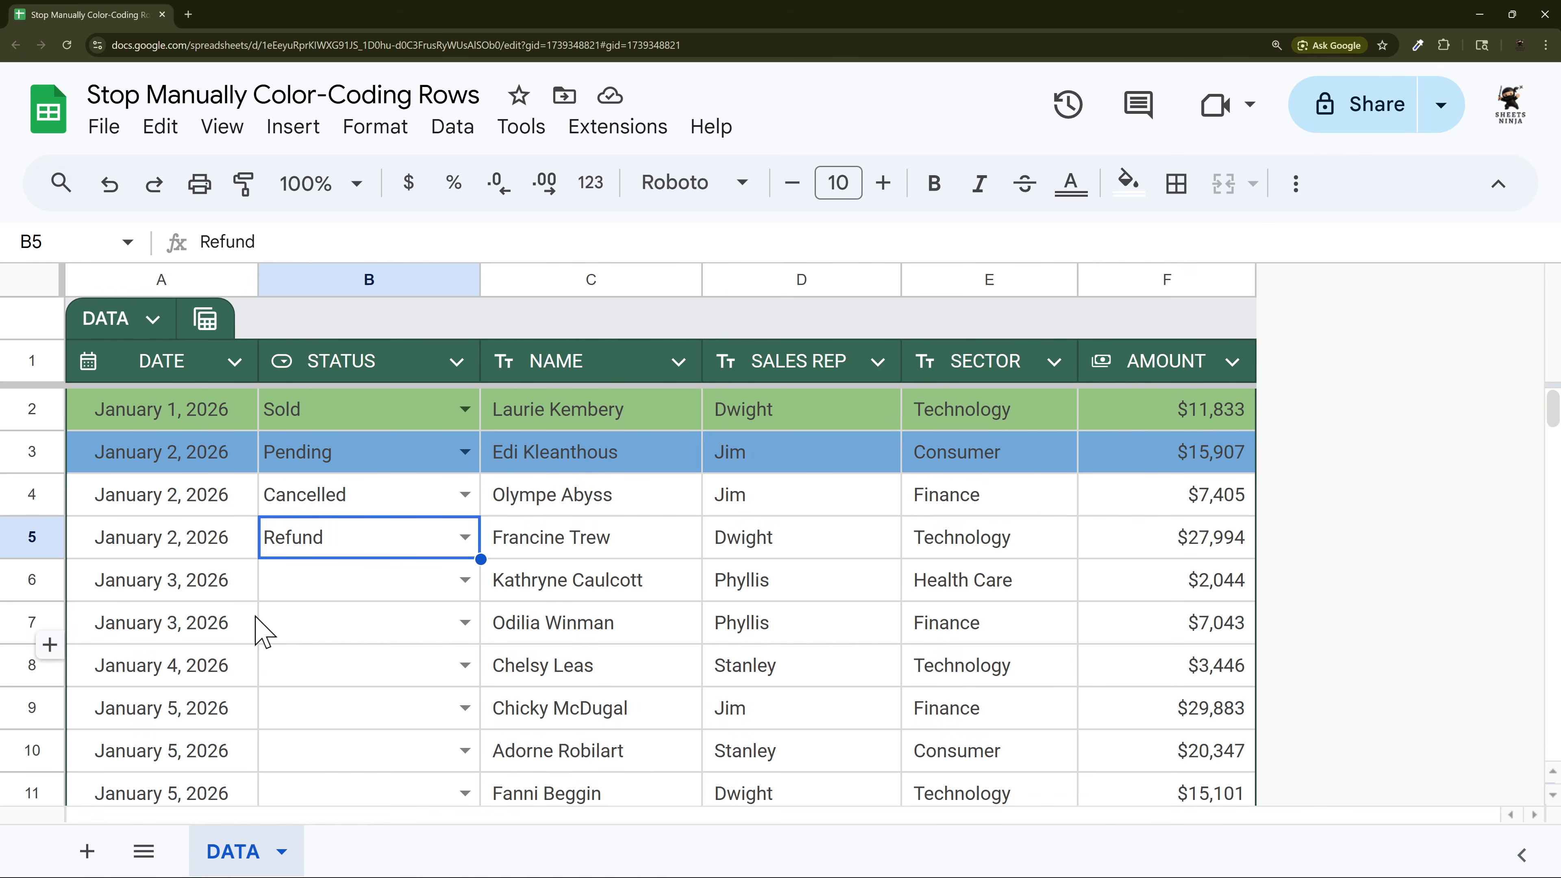
click(376, 128)
click(432, 714)
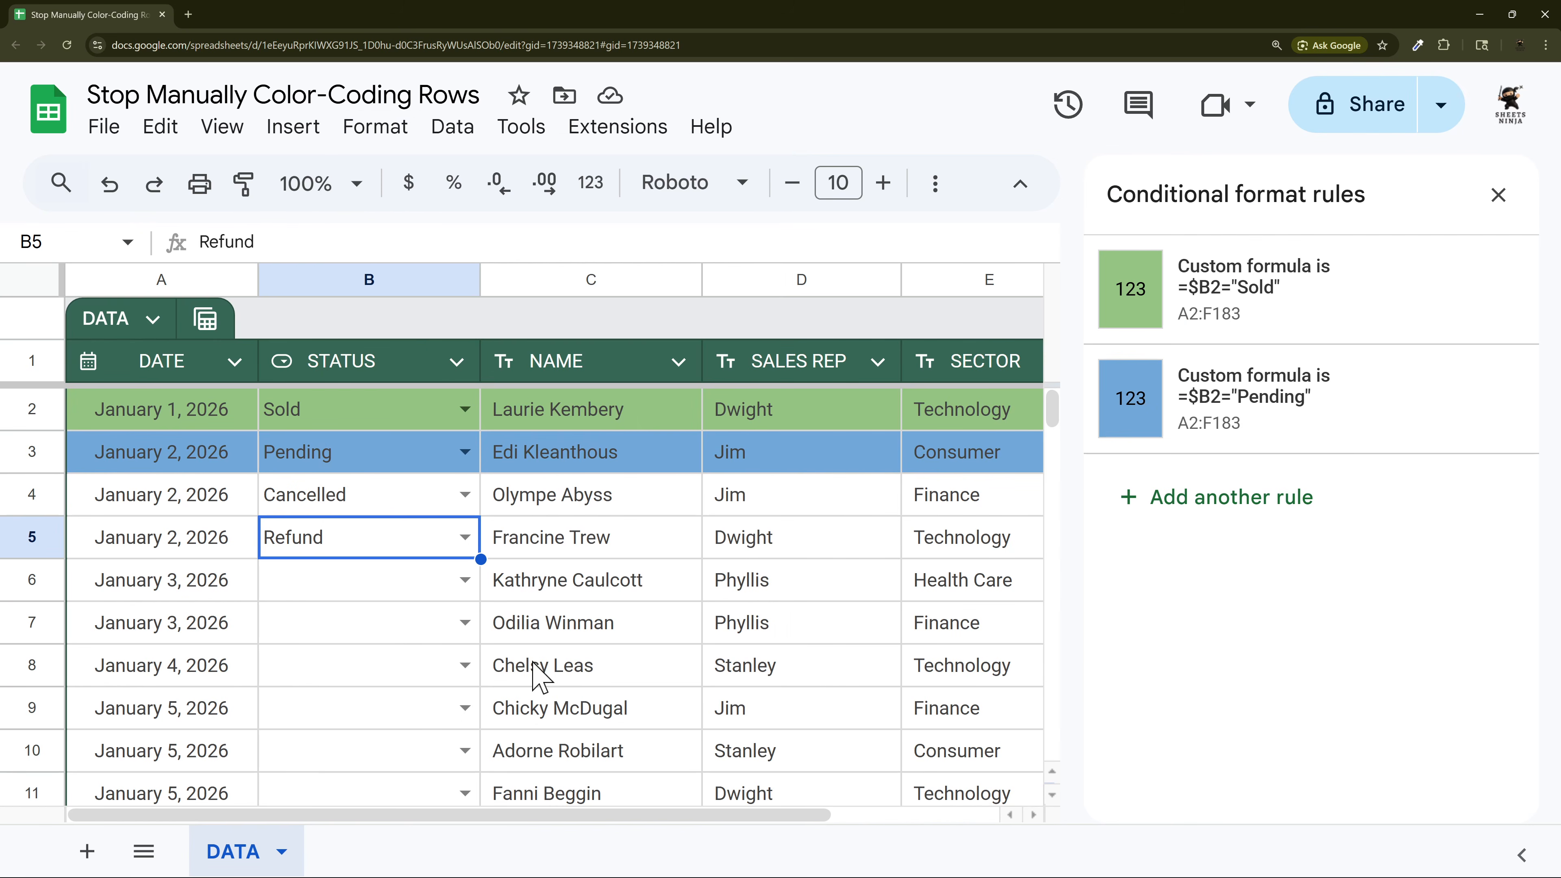
click(1186, 499)
scroll(1309, 492, down, 2)
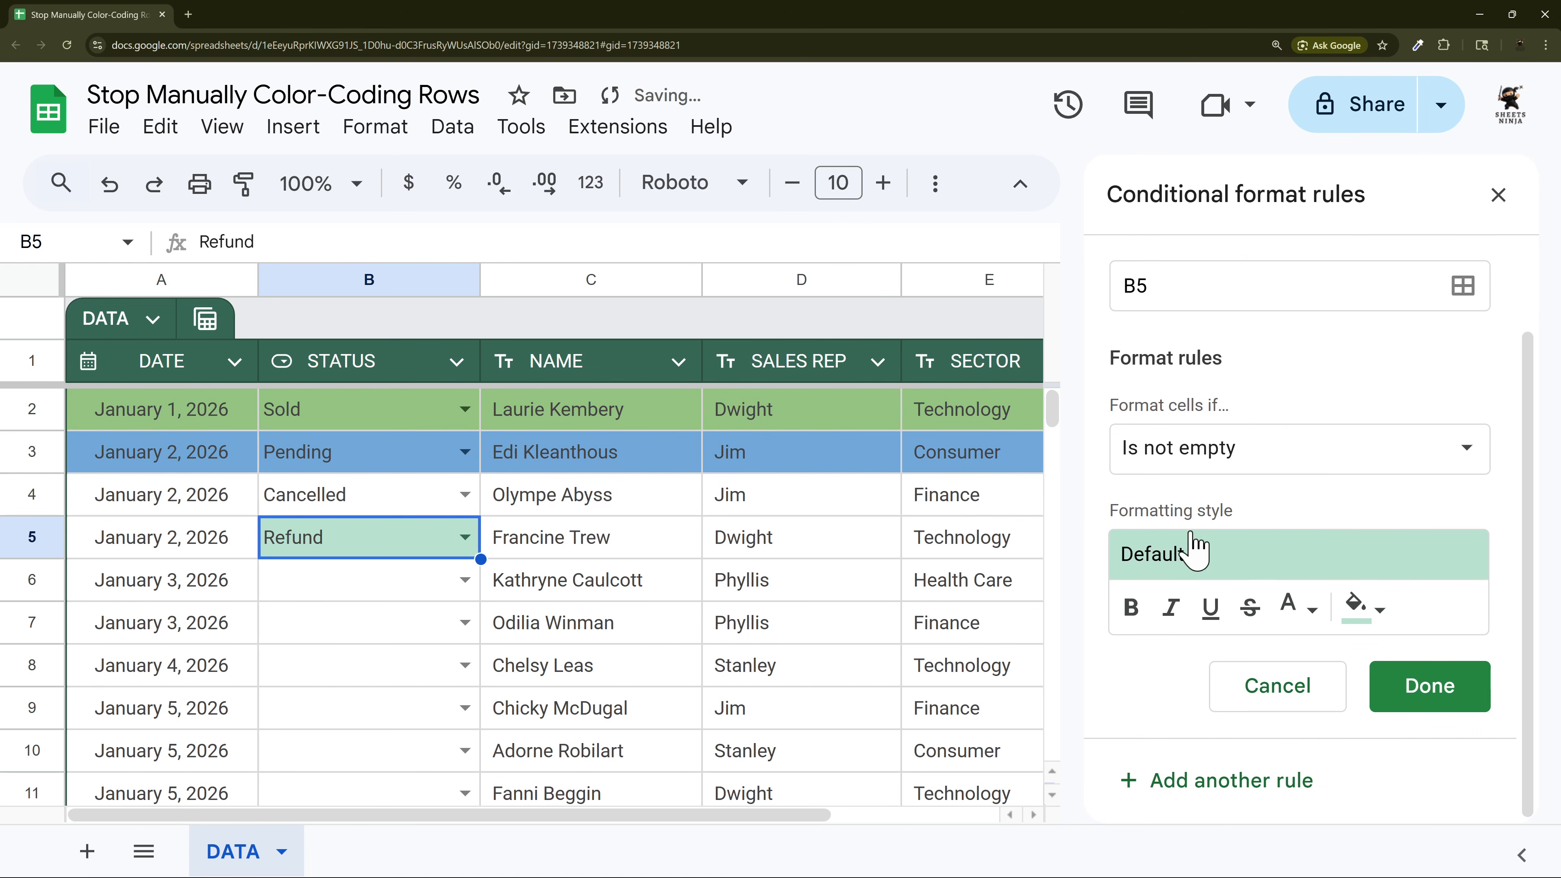
scroll(1242, 480, up, 2)
scroll(1251, 492, down, 2)
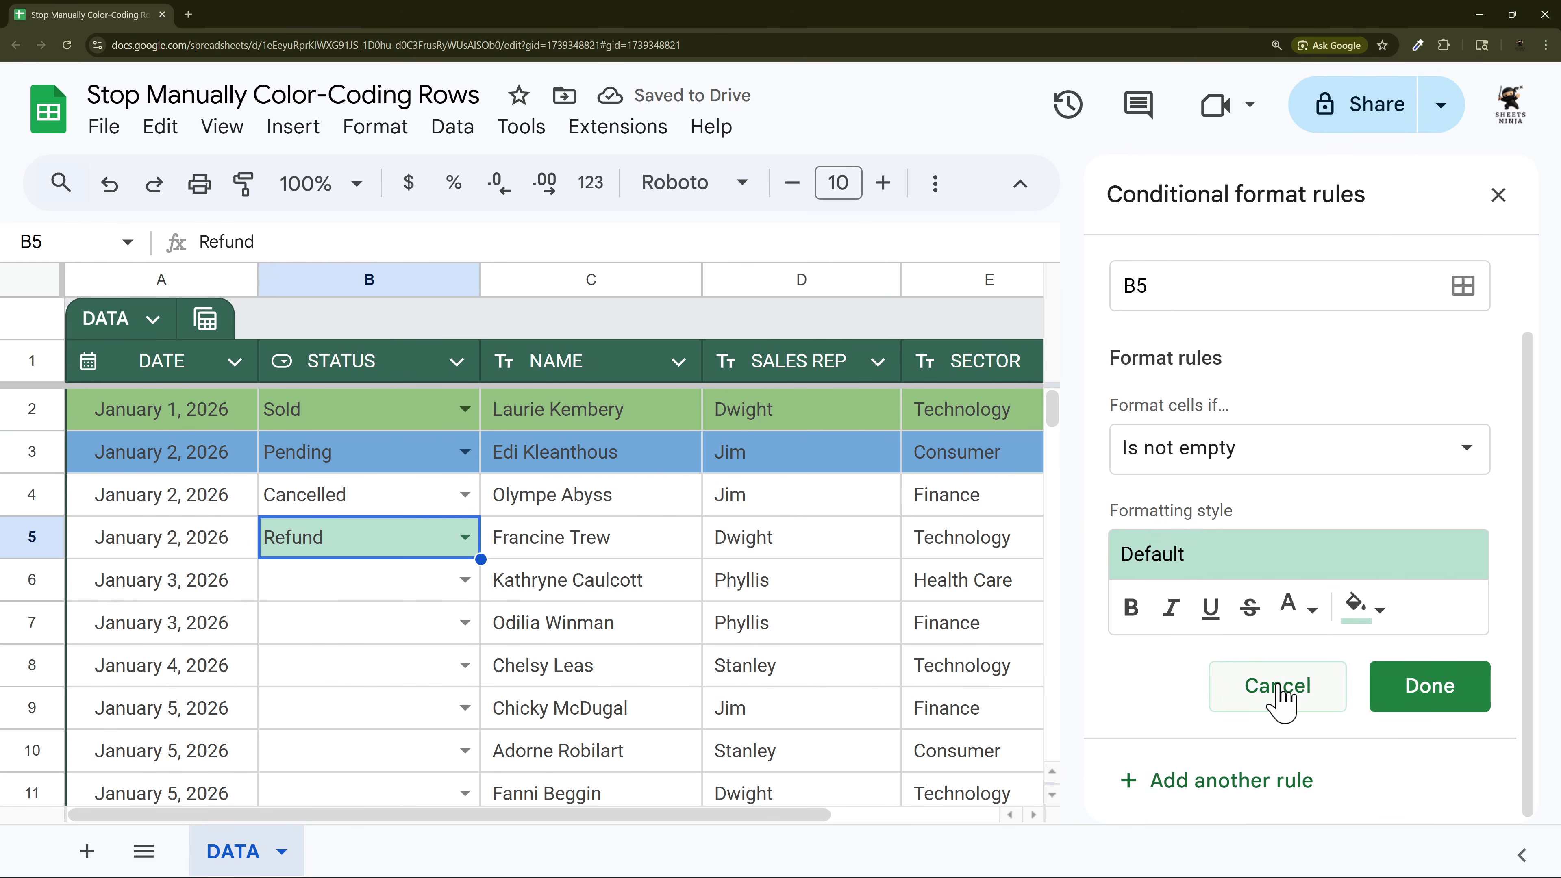
scroll(1149, 418, up, 2)
click(1168, 392)
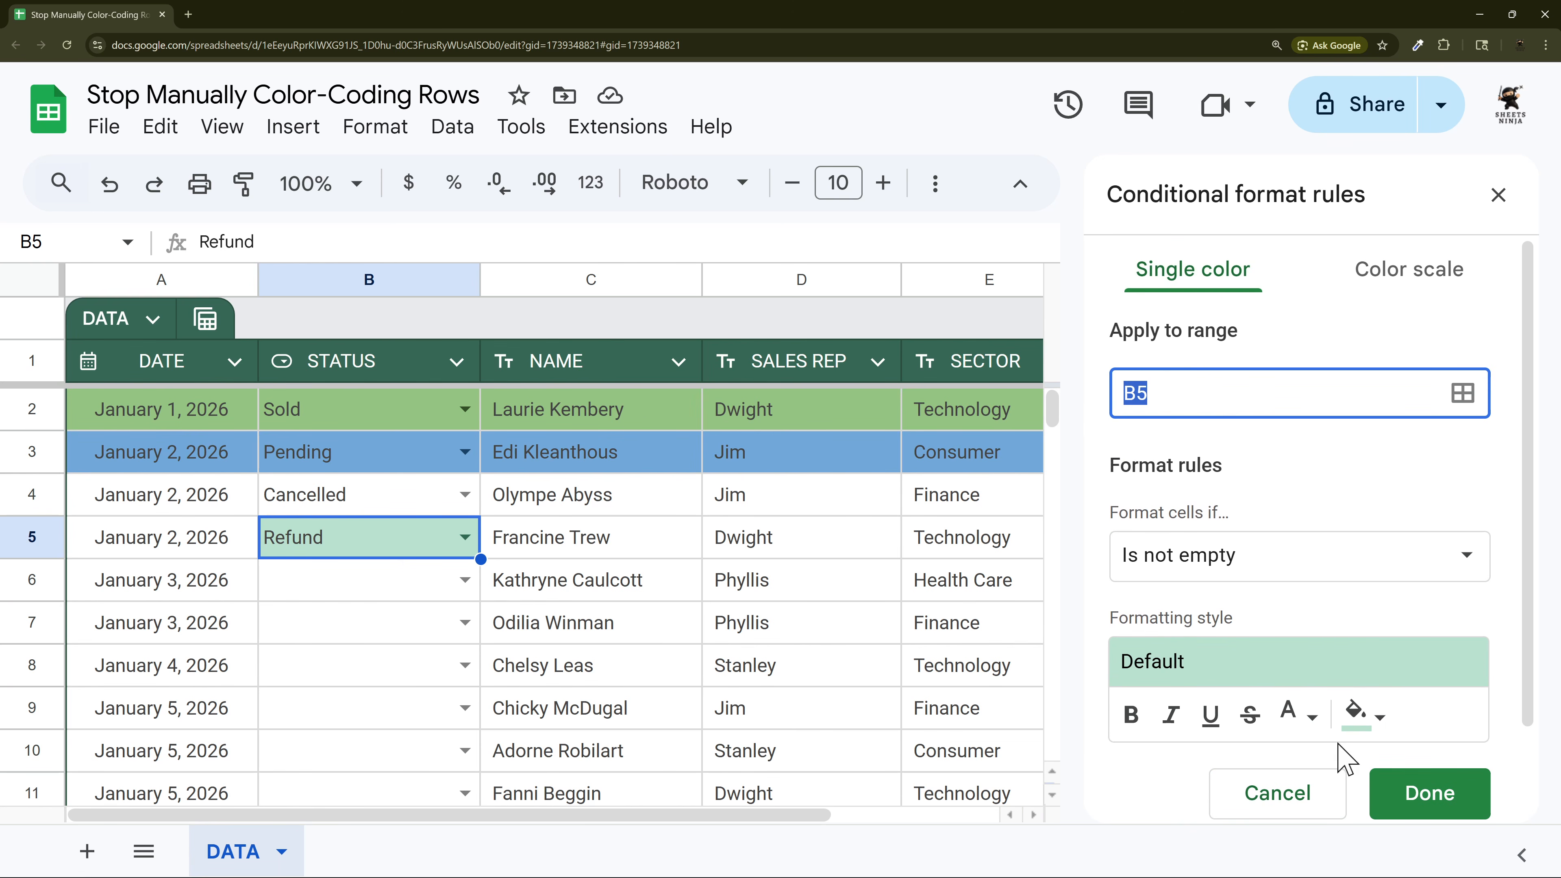
click(1282, 799)
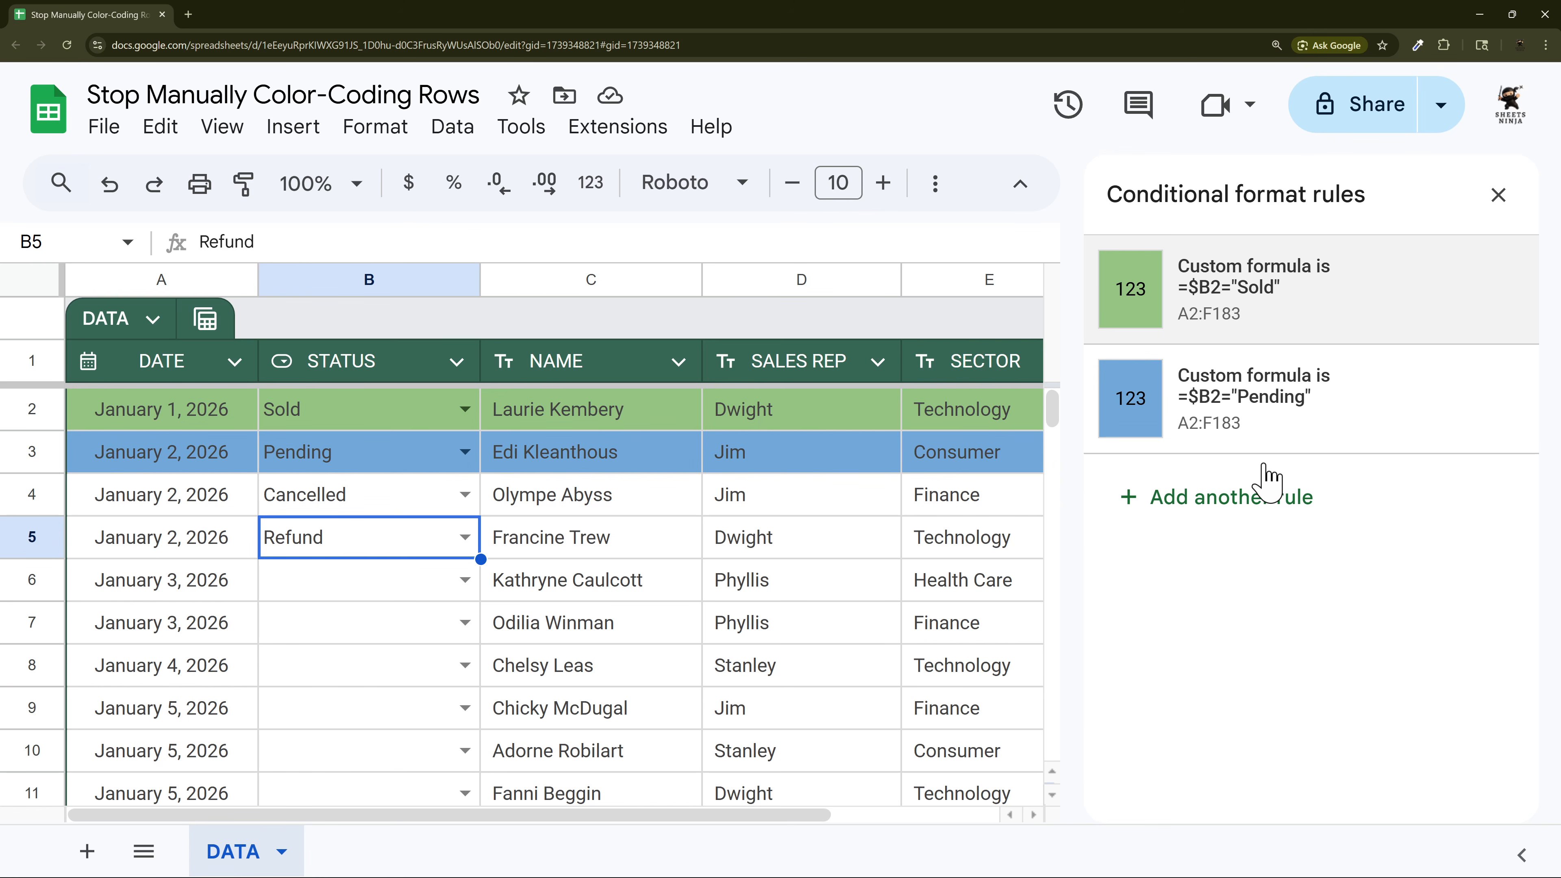
- Add a conditional formatting rule based on the Pending rule for A2:F183, with the custom formula =$B2="Cancelled"
click(1252, 423)
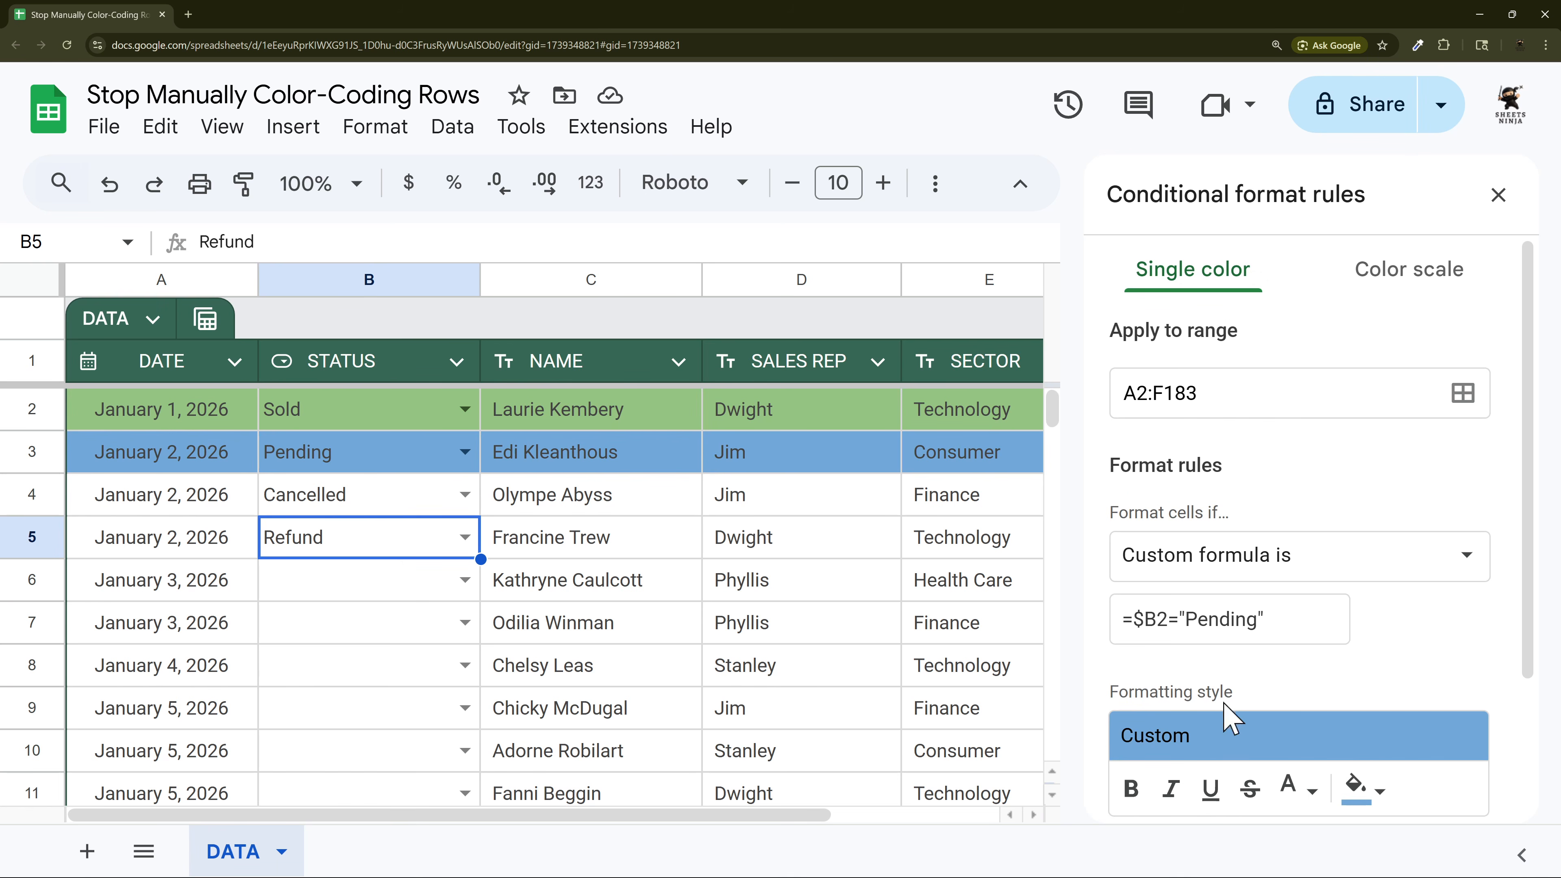
scroll(1242, 707, down, 3)
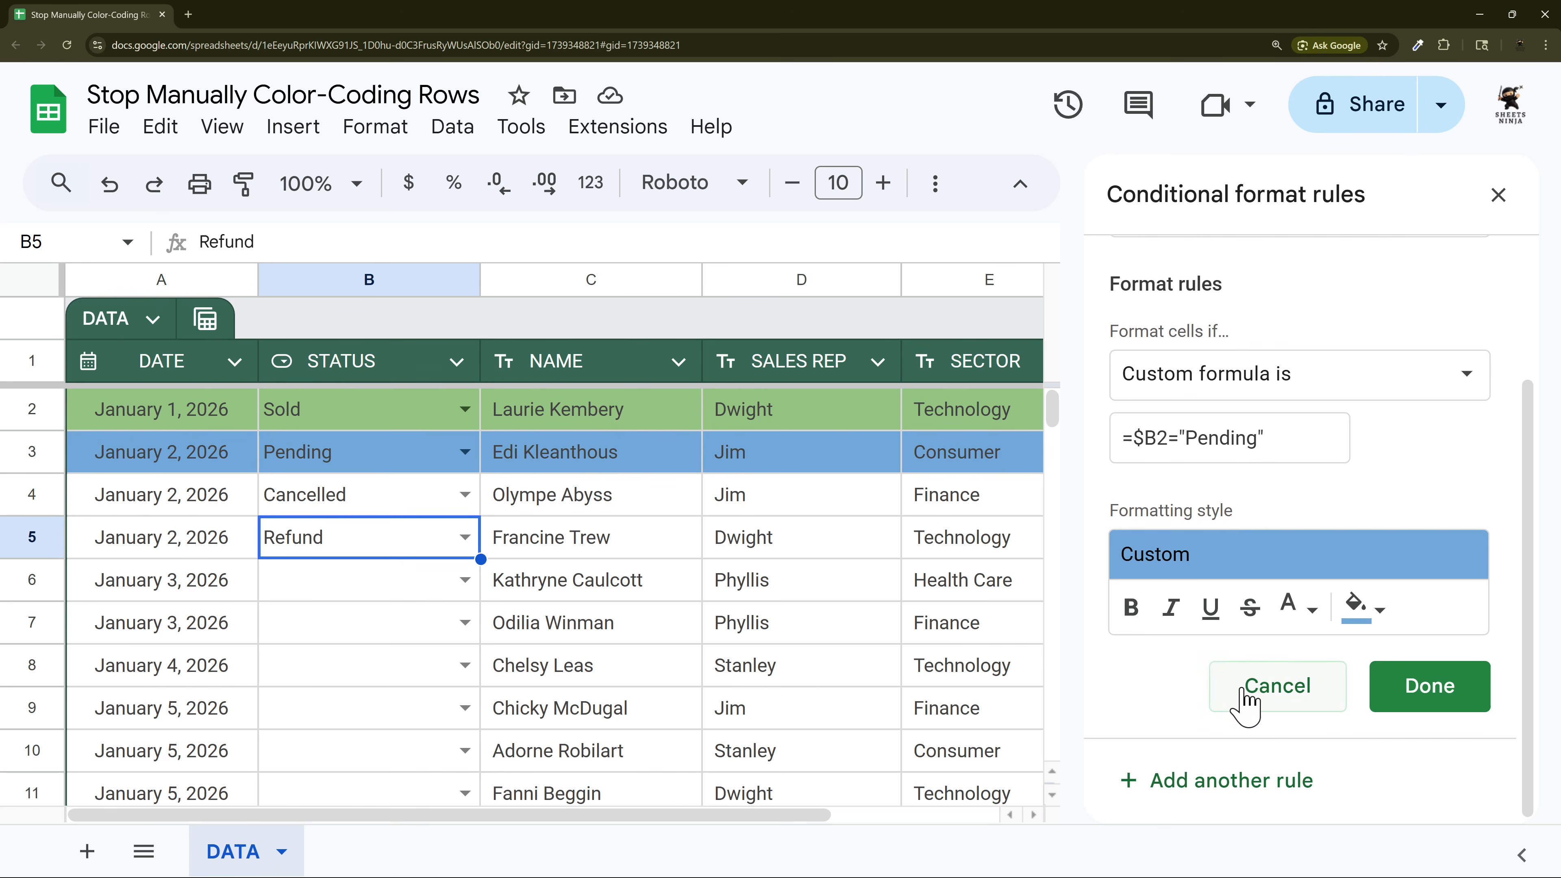
click(1214, 793)
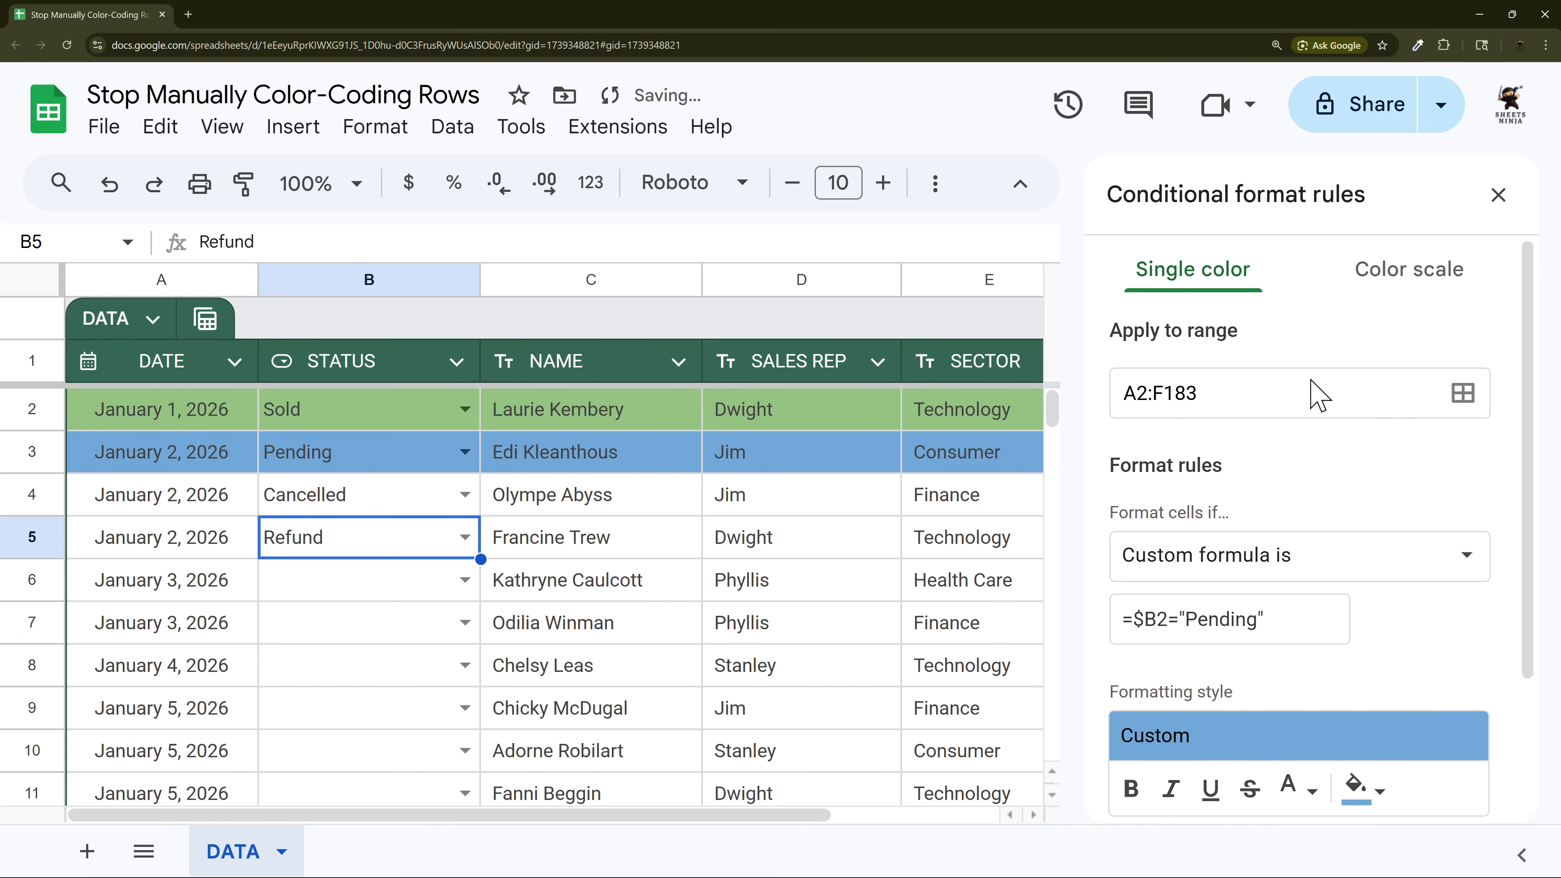
scroll(1328, 419, down, 3)
drag(1186, 438, 1259, 441)
text(Cancelle)
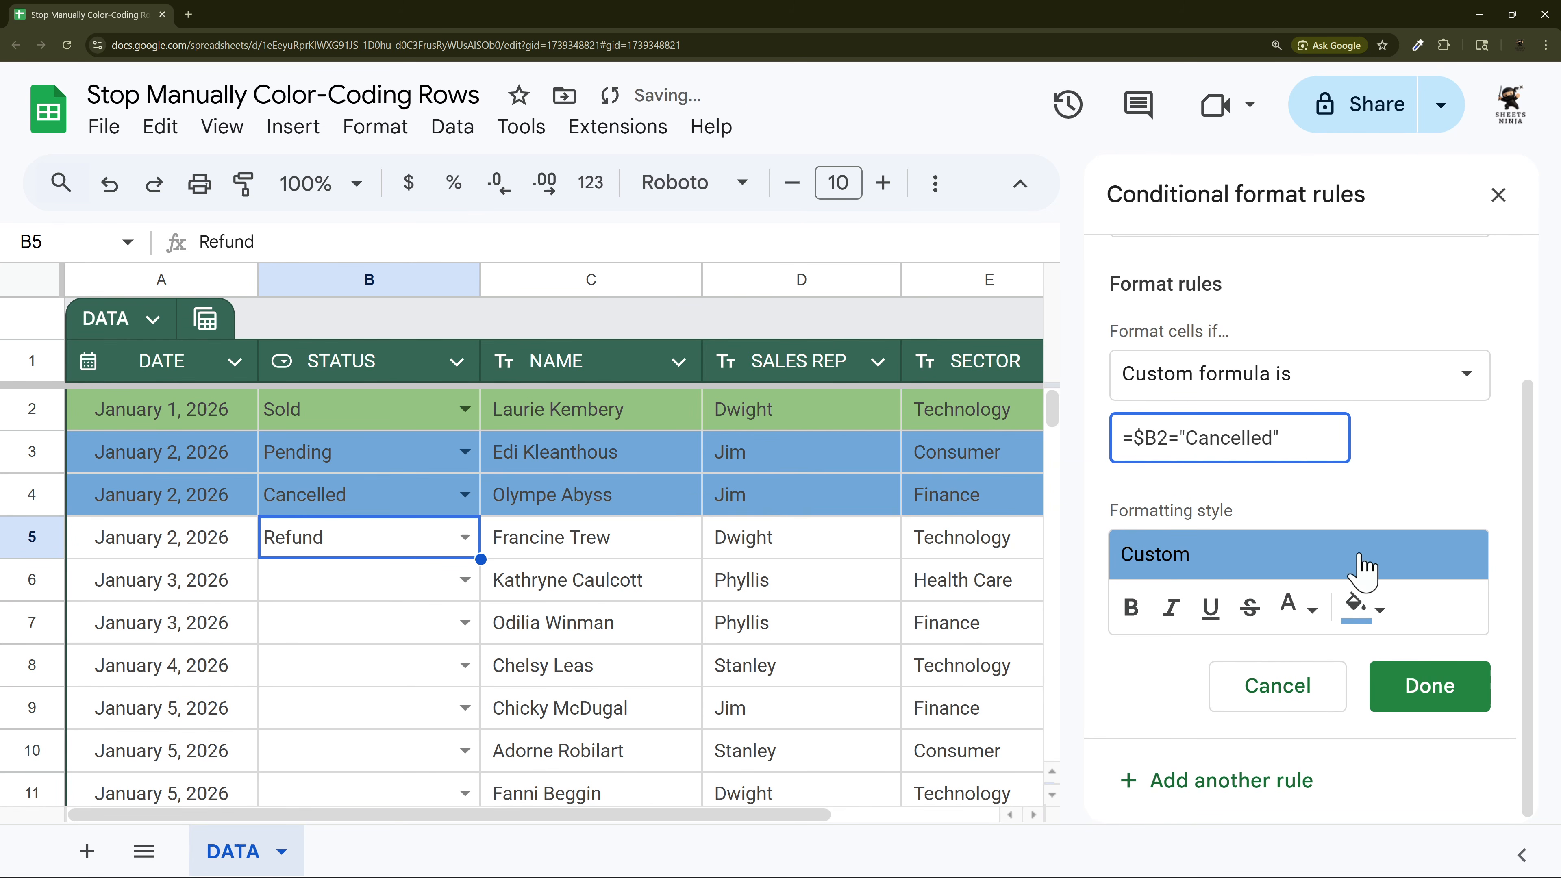
- Give the Cancelled conditional formatting rule a gray fill and save it
click(1369, 608)
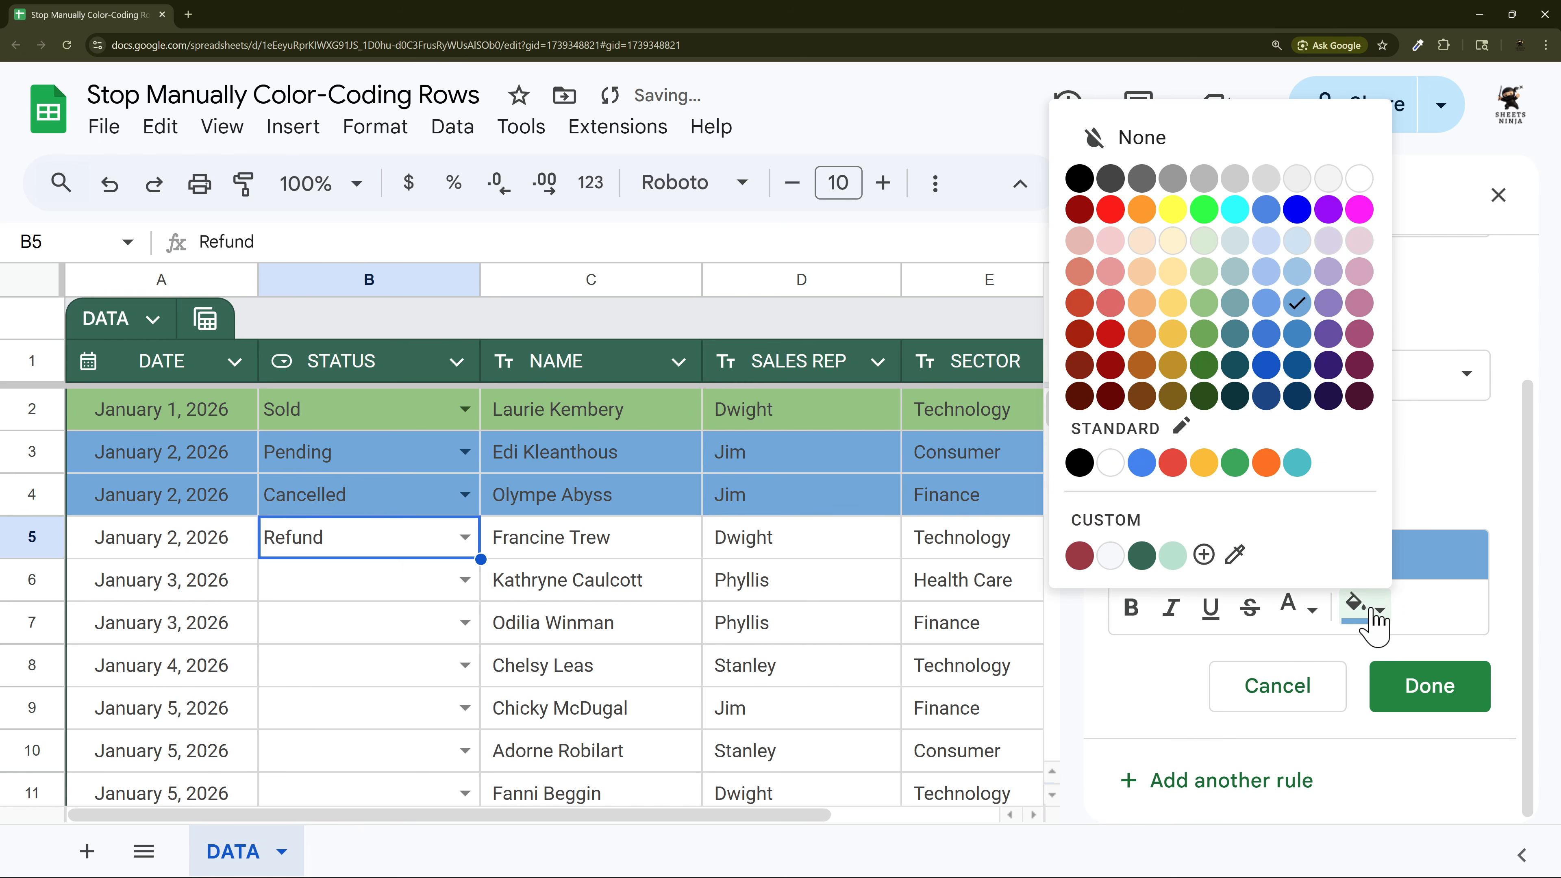
click(1173, 180)
click(1407, 684)
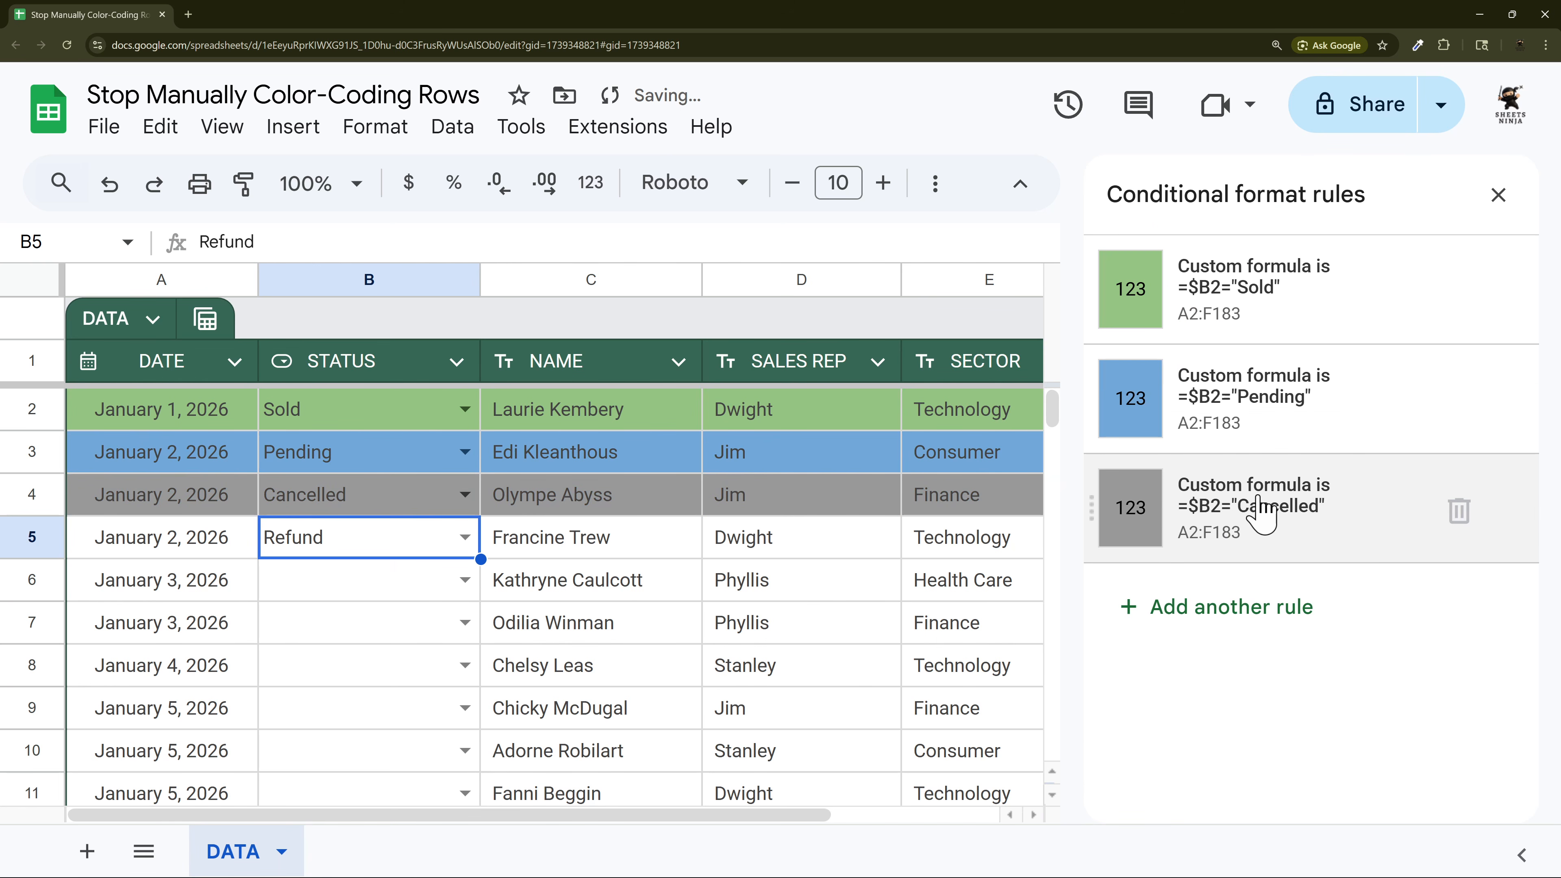
- Add a conditional formatting rule based on the Cancelled rule for A2:F183, with the custom formula =$B2="Refund"
click(1233, 501)
scroll(1220, 615, down, 3)
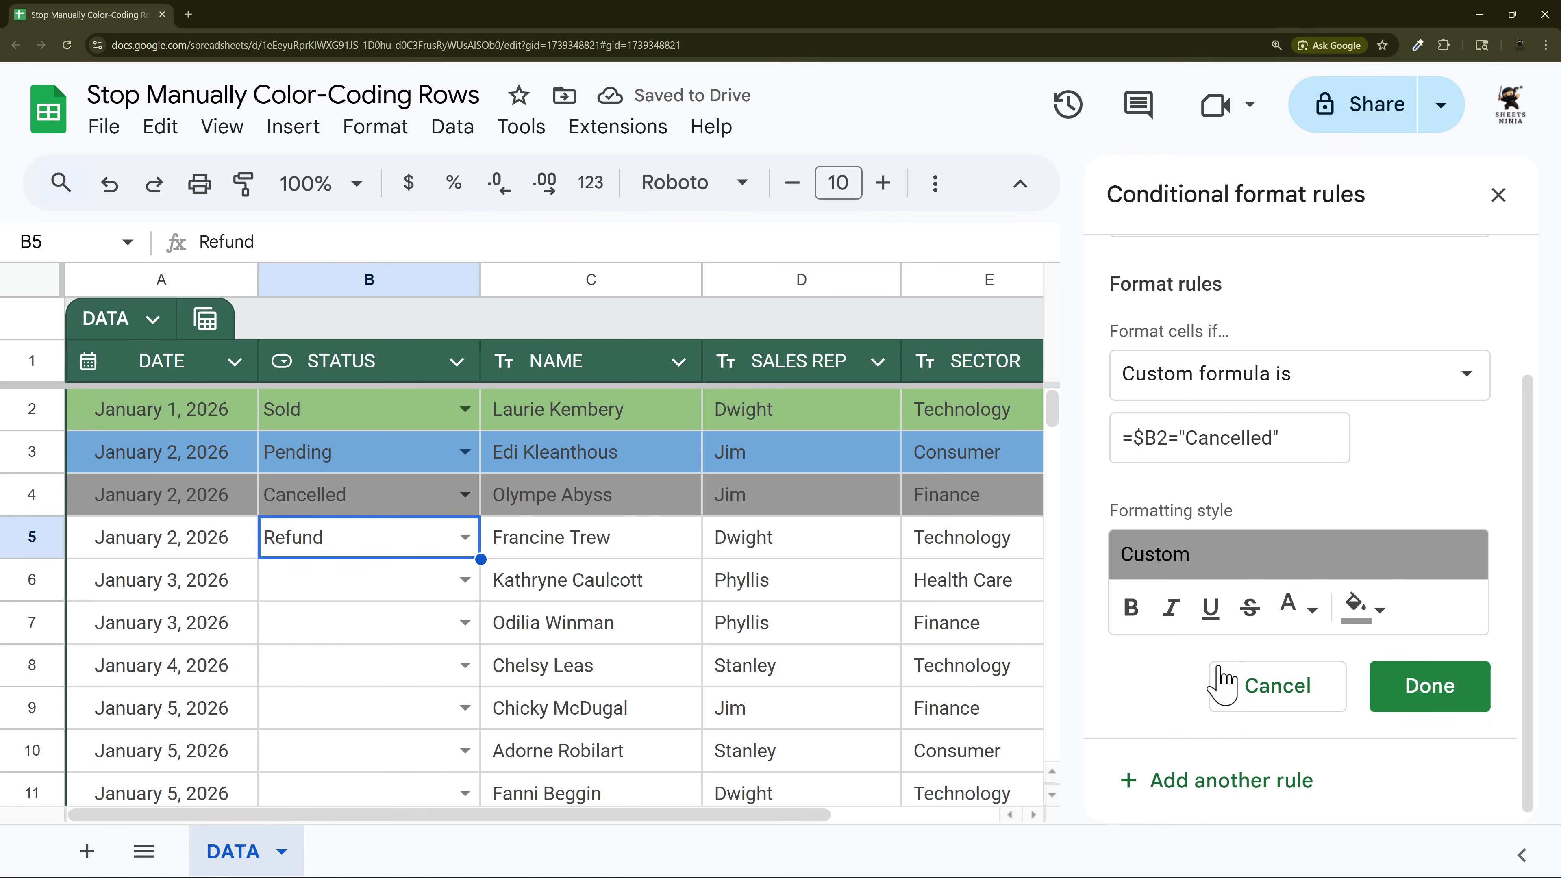
click(1227, 795)
drag(1191, 620, 1260, 618)
text(Re)
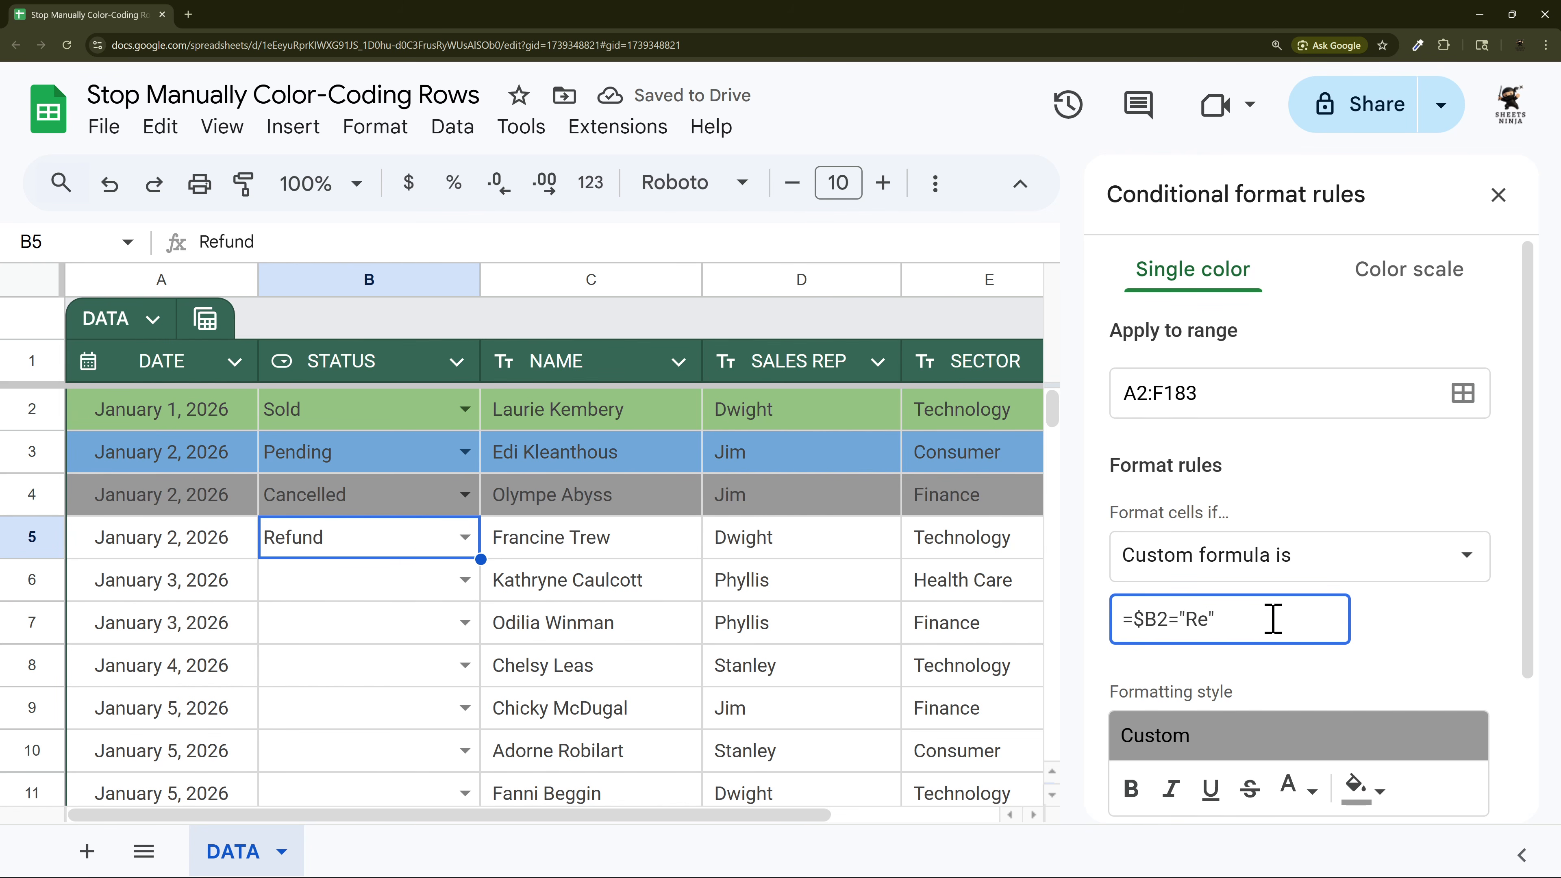
- Give the Refund conditional formatting rule a light red fill, save it and close the rules
scroll(1414, 652, down, 3)
click(1359, 605)
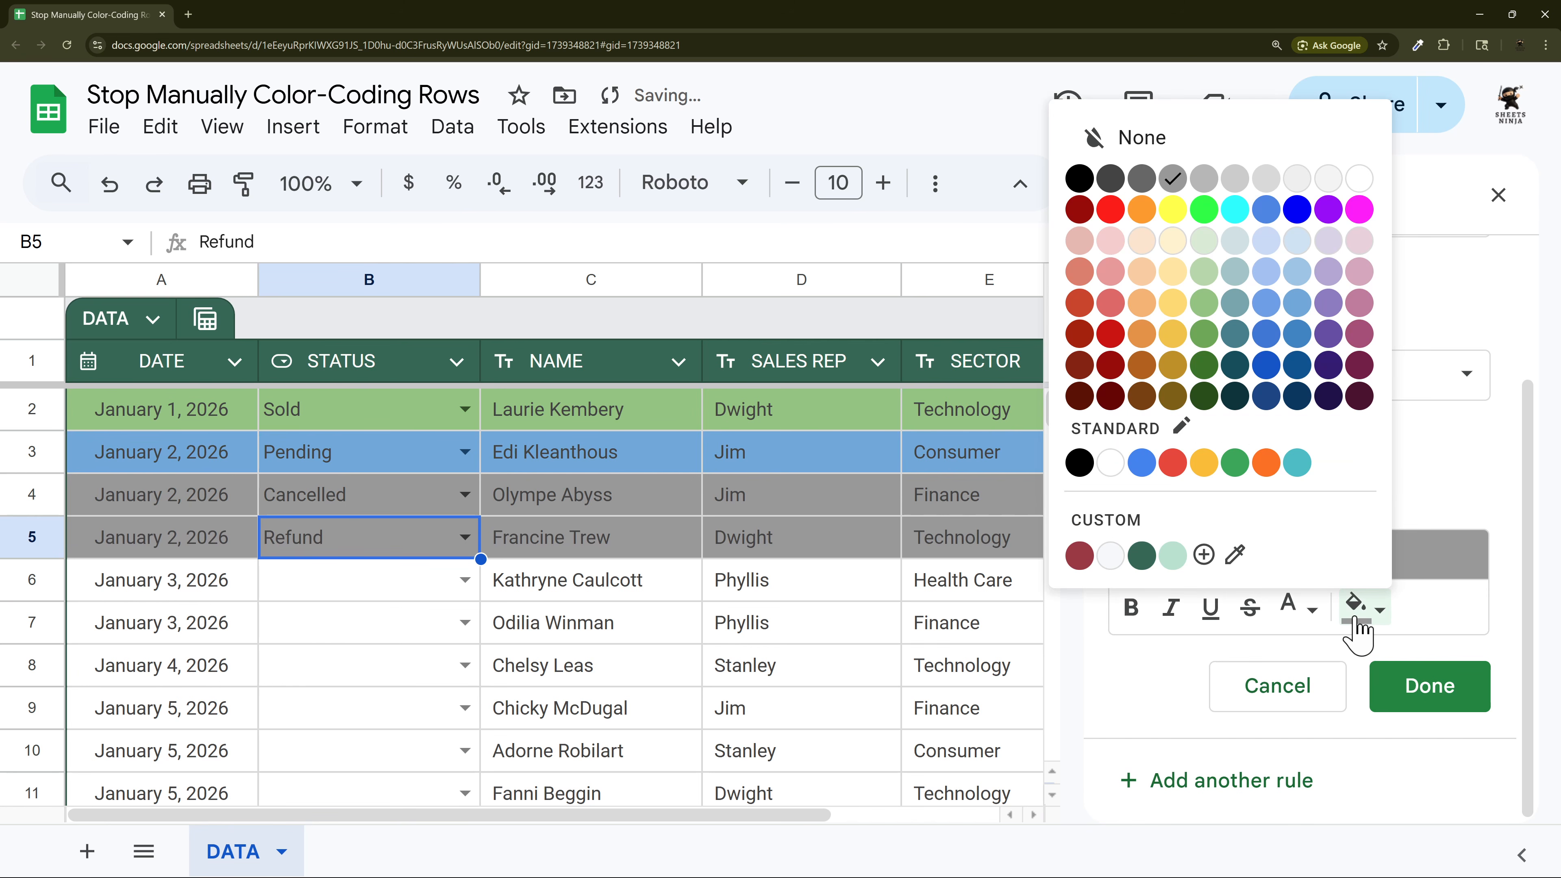
click(1111, 302)
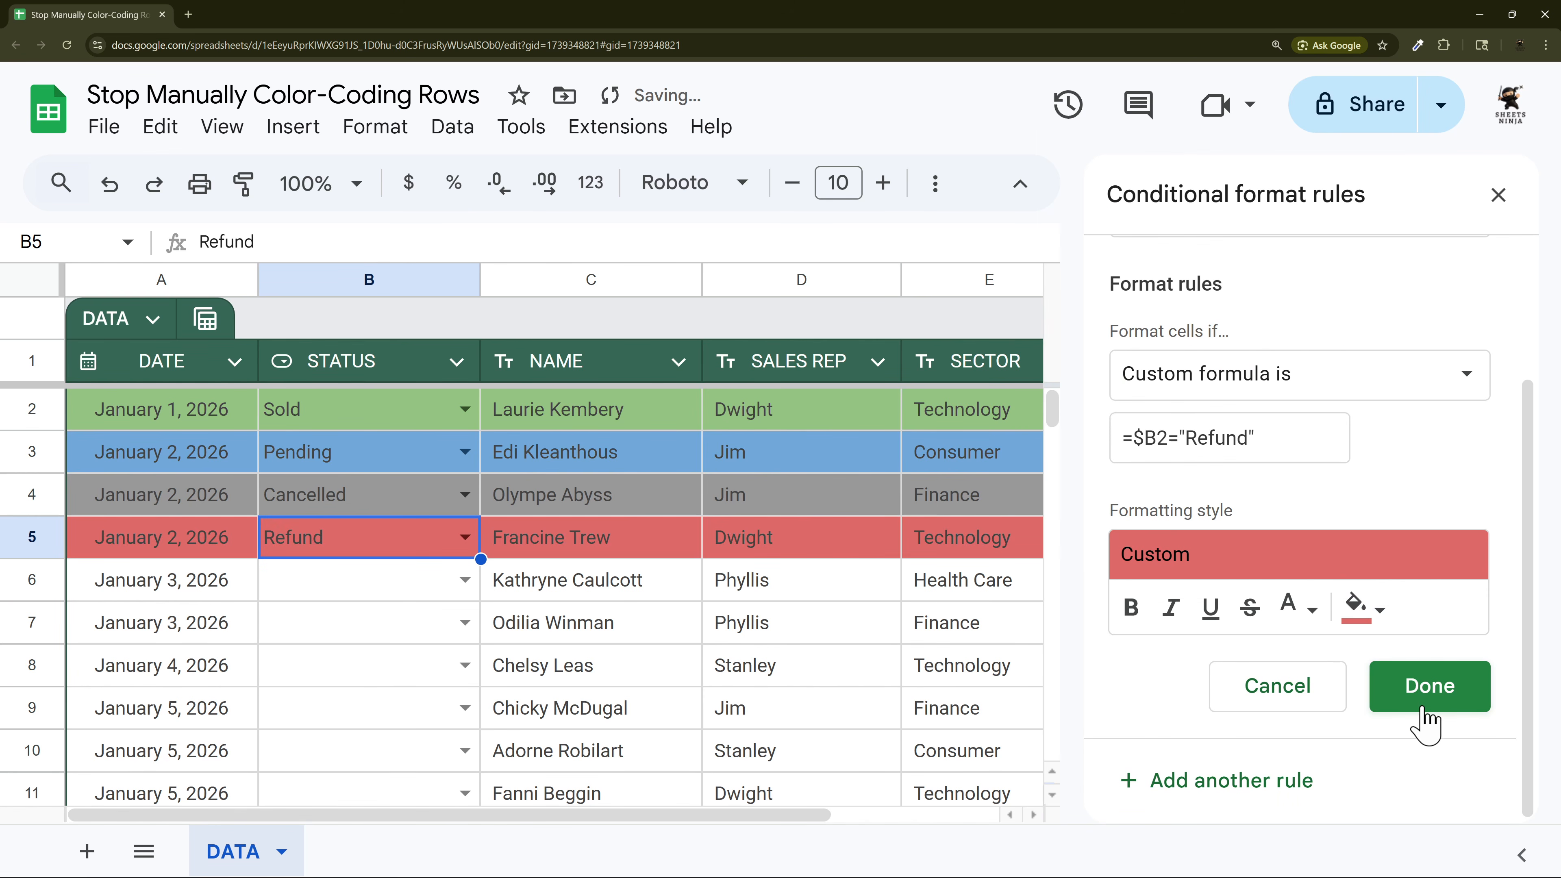
click(1427, 686)
click(1498, 195)
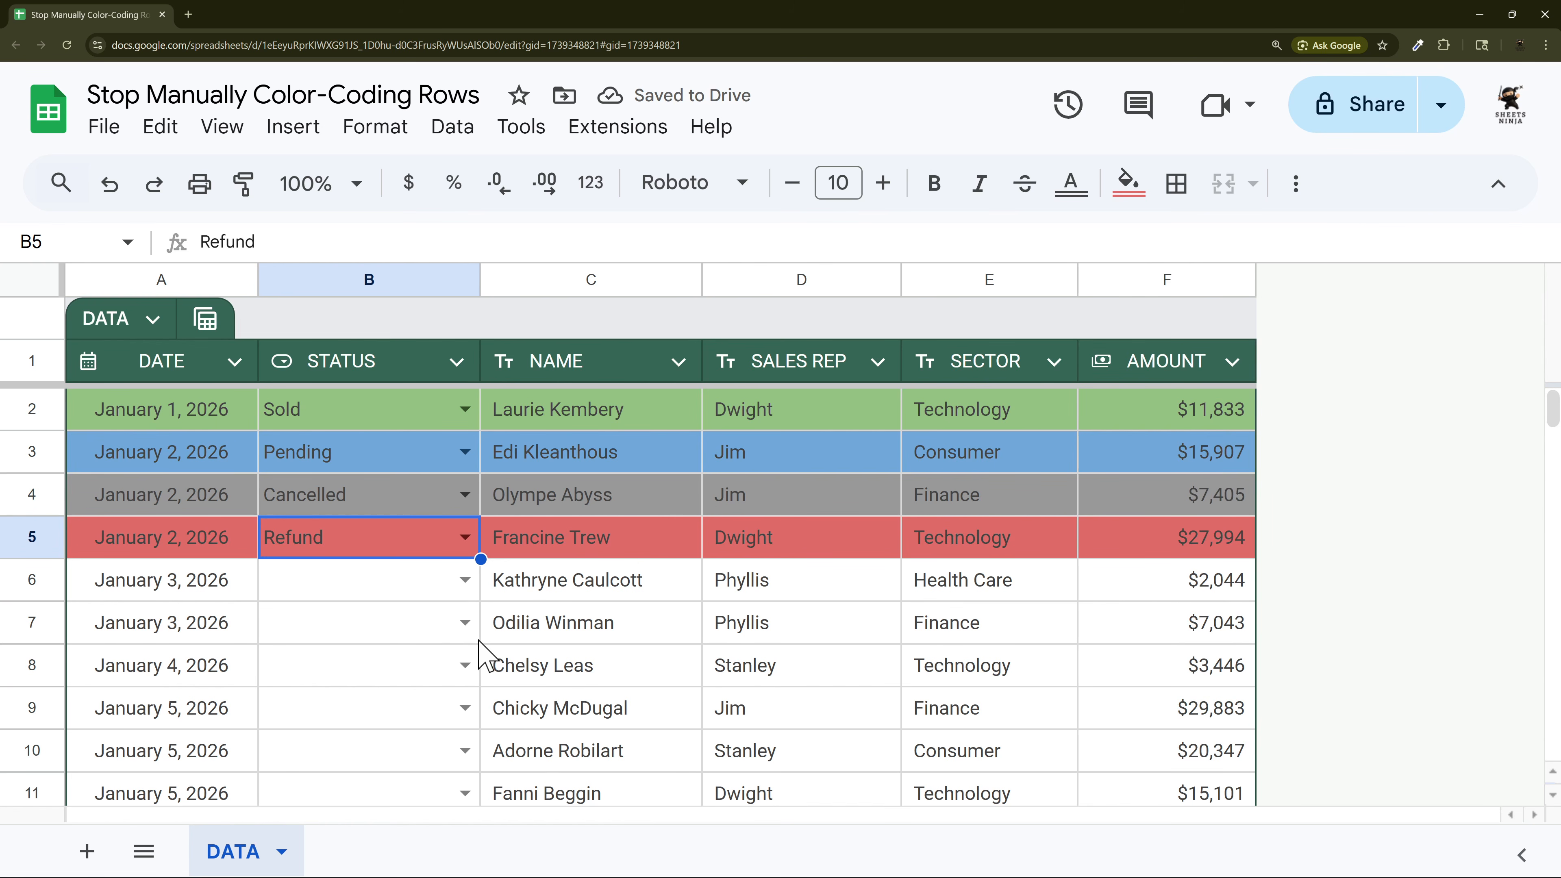
- Clear the STATUS of row 5 and set it to Refund again
click(391, 644)
click(369, 541)
key(Delete)
click(464, 537)
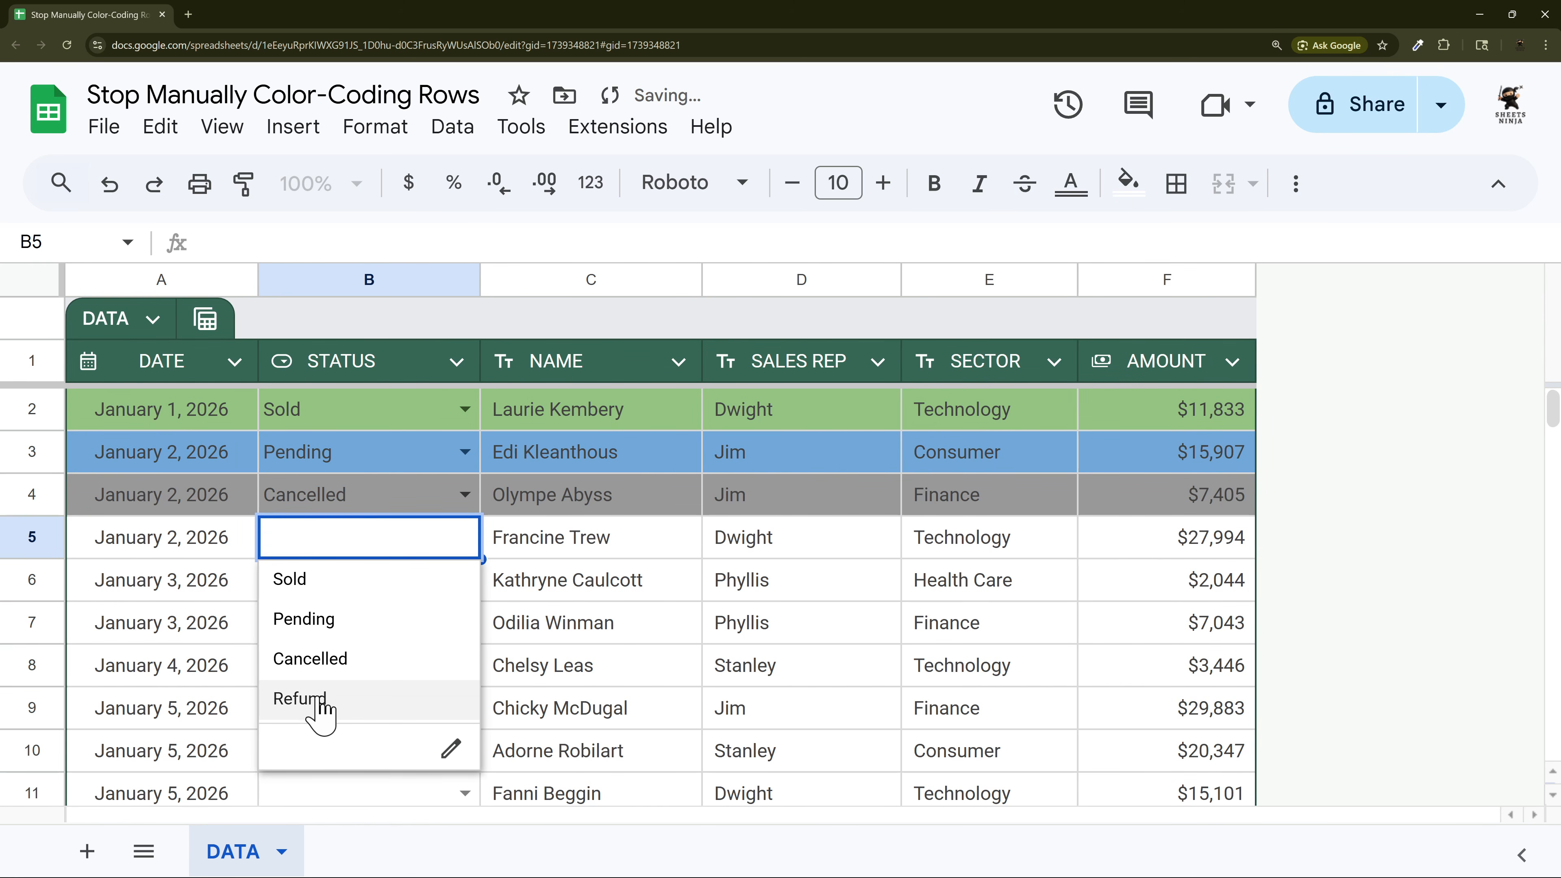
click(399, 701)
- Test the row coloring by switching row 5's STATUS to Sold and finally to Pending
click(464, 537)
click(296, 579)
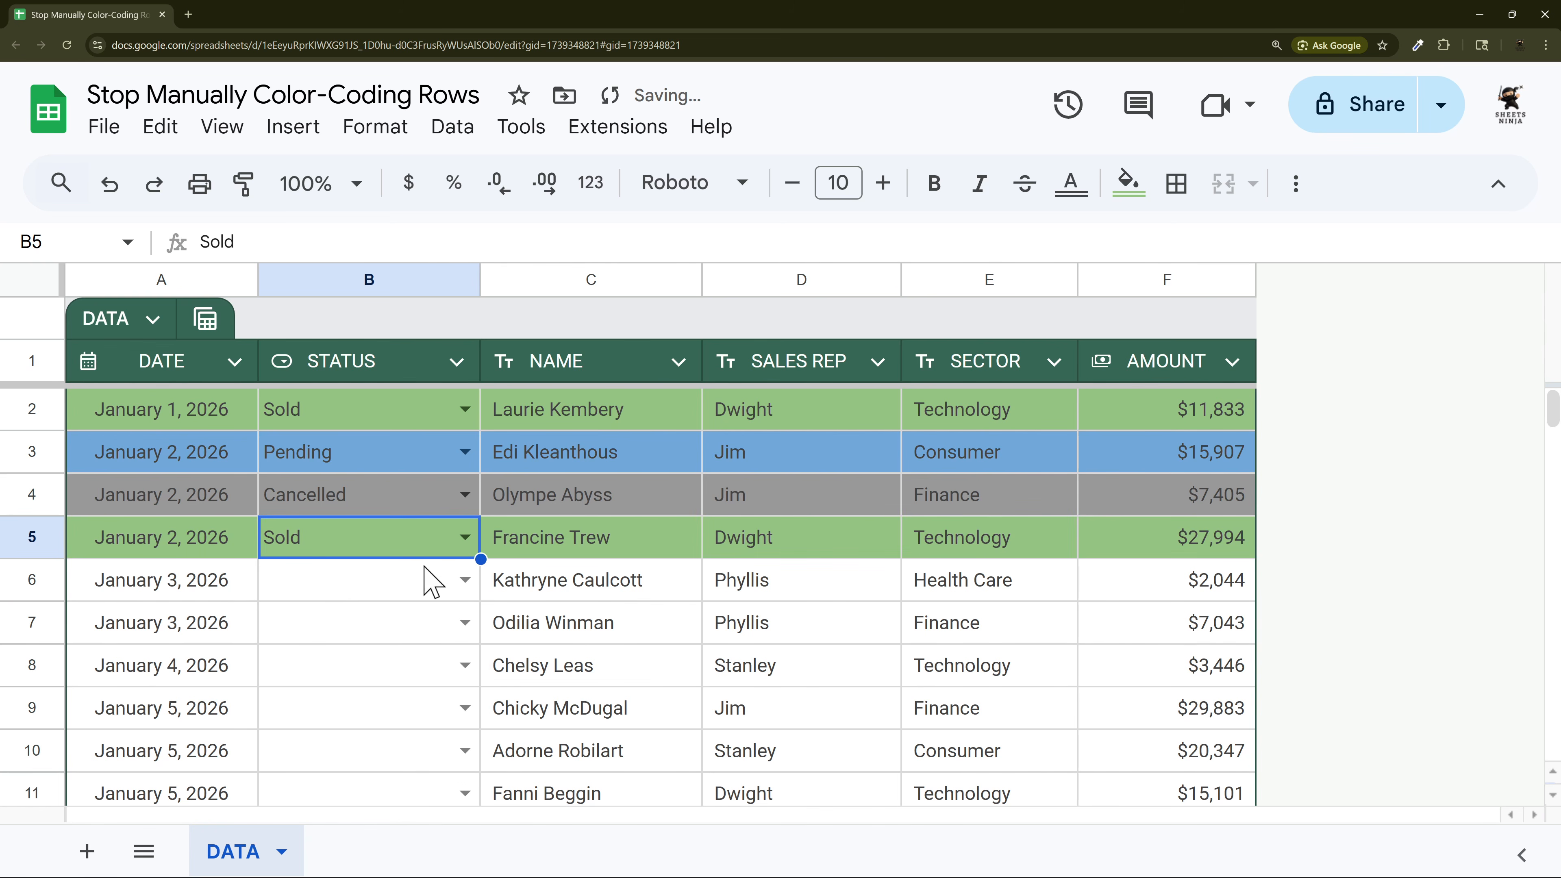
click(464, 537)
click(303, 620)
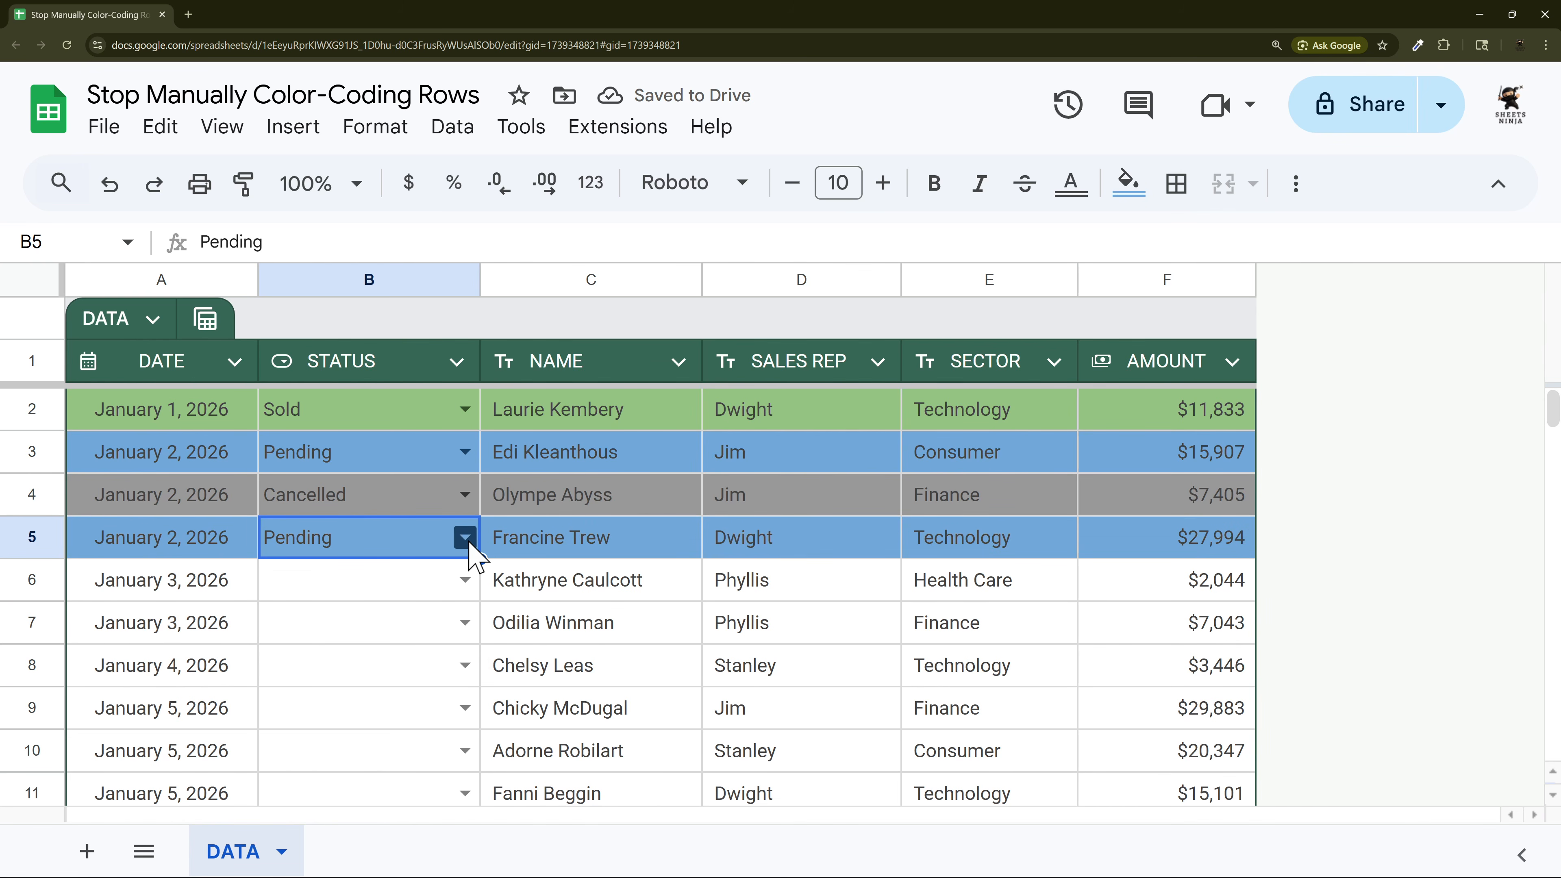
click(15, 535)
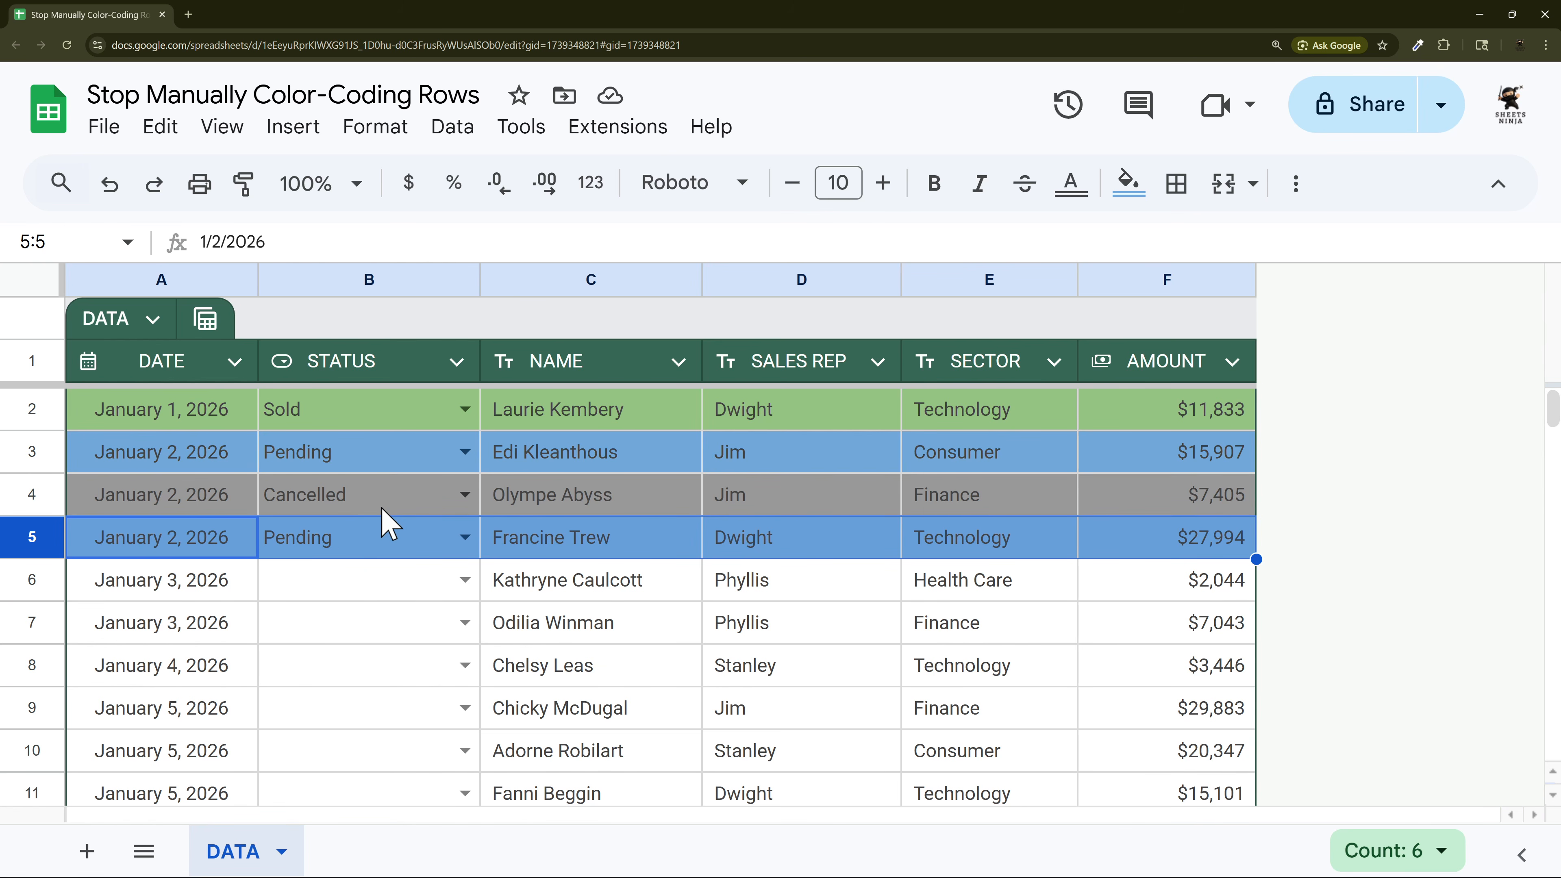
drag(319, 418, 303, 680)
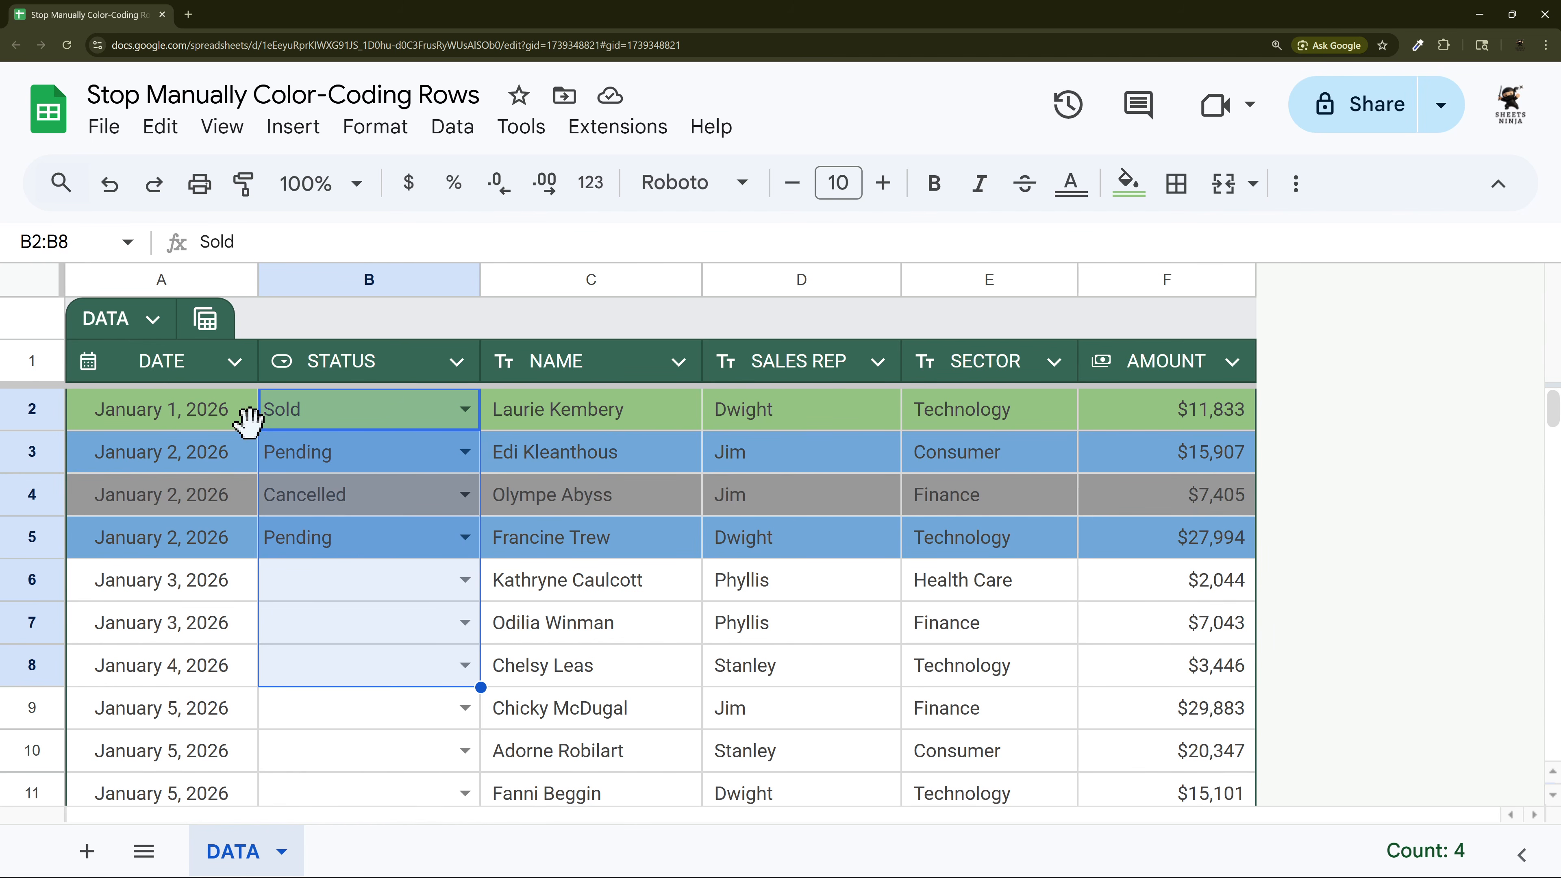
- Insert one blank row above the table's header row
click(24, 352)
right_click(24, 352)
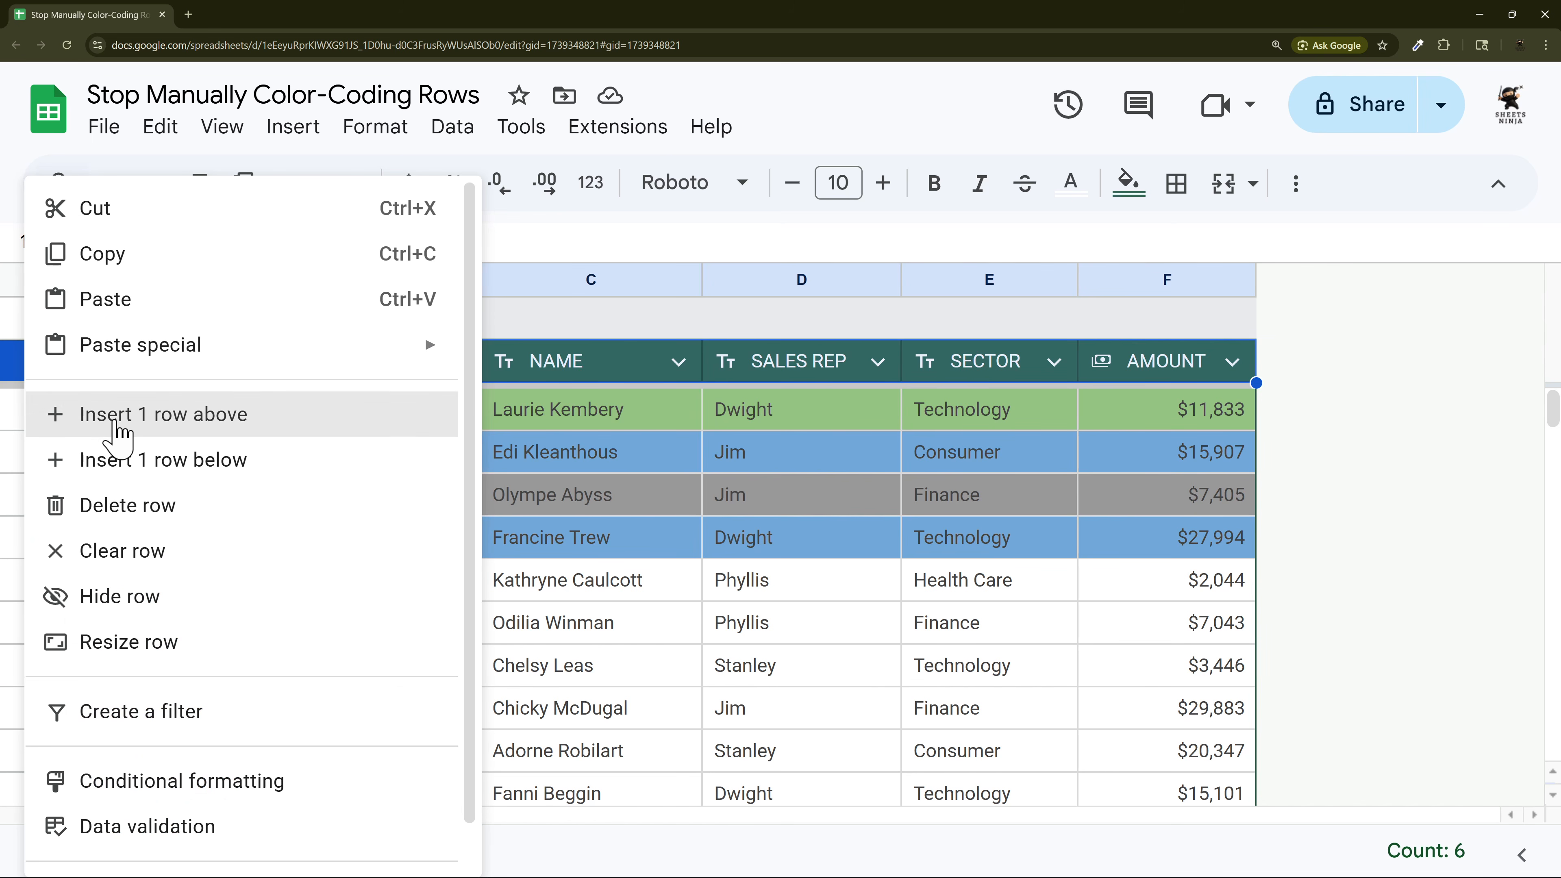
click(116, 413)
- Enter =sumifs(DATA[AMOUNT],DATA[STATUS],B1) in cell C1 to total the amounts for the status in B1
click(637, 332)
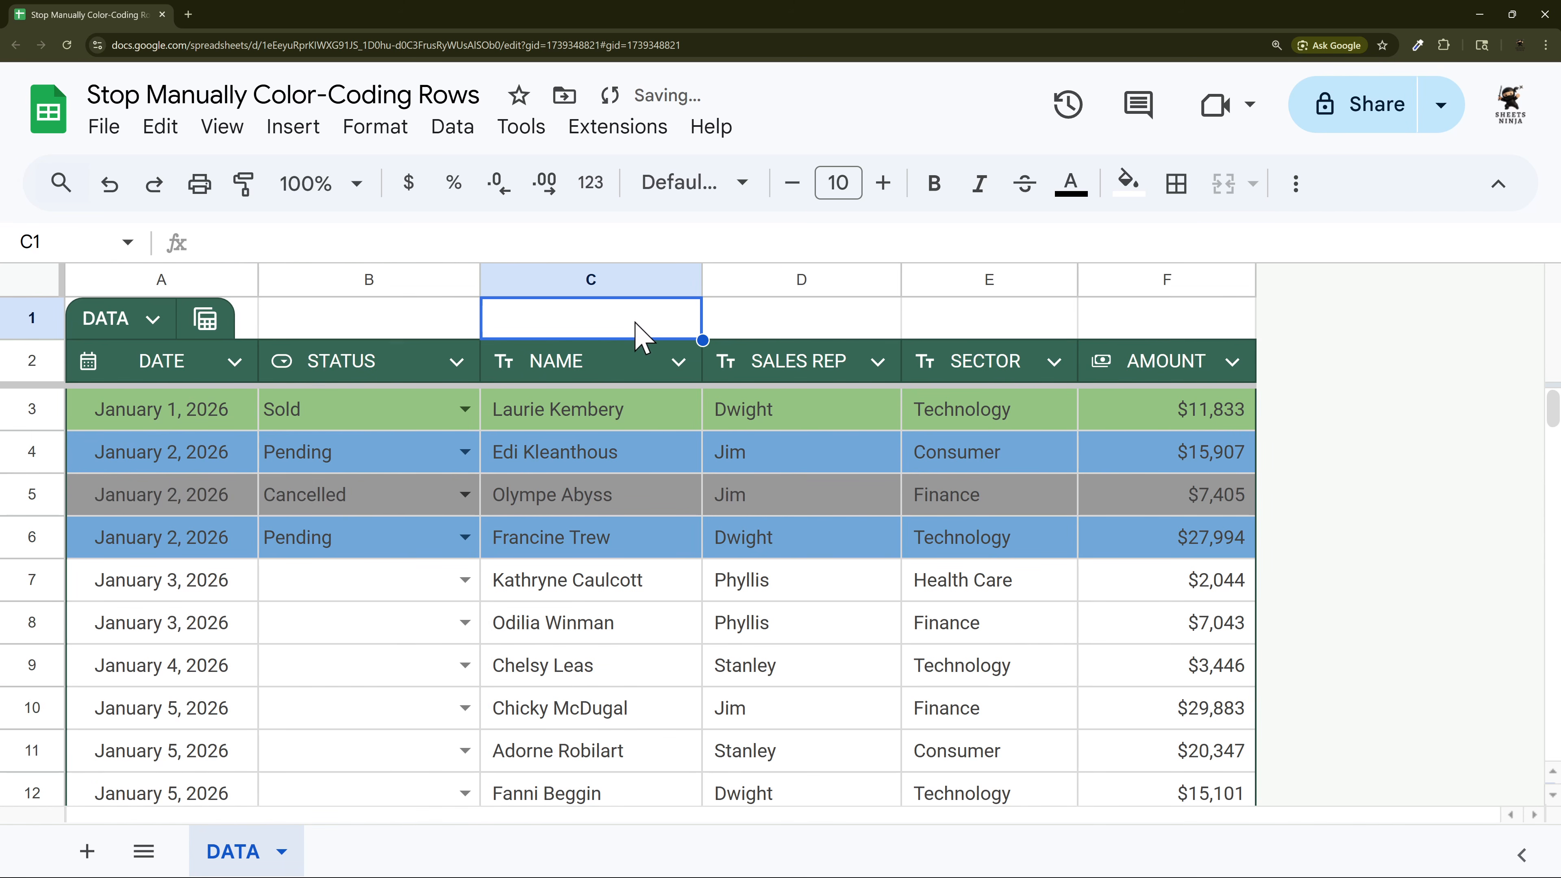
text(=sumifs()
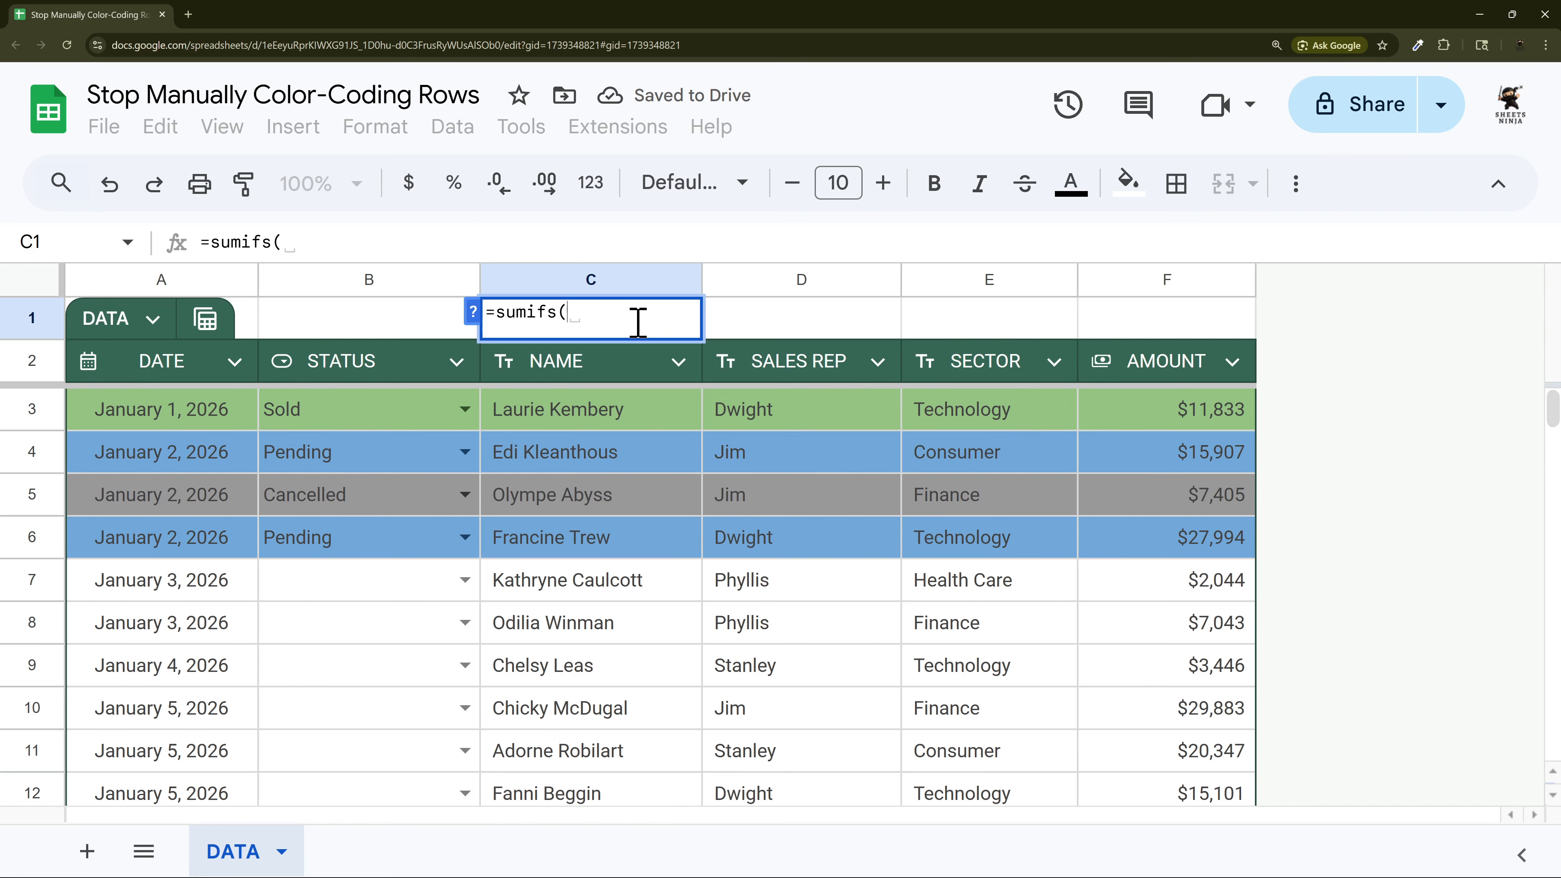
drag(1183, 418, 1168, 722)
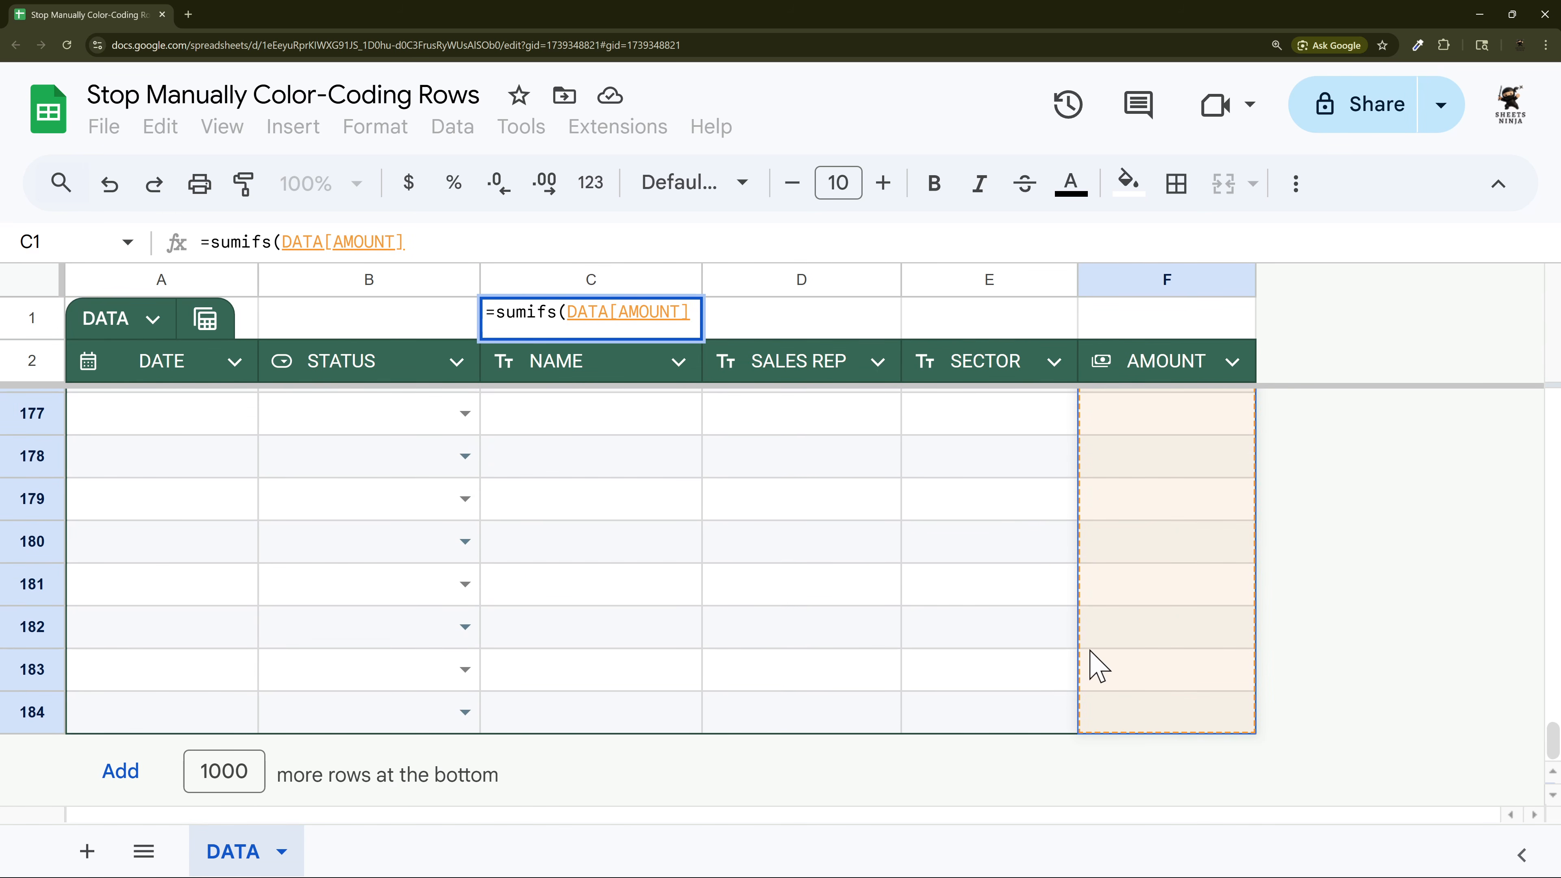
drag(1097, 665, 1094, 661)
text(,)
scroll(1028, 652, up, 20)
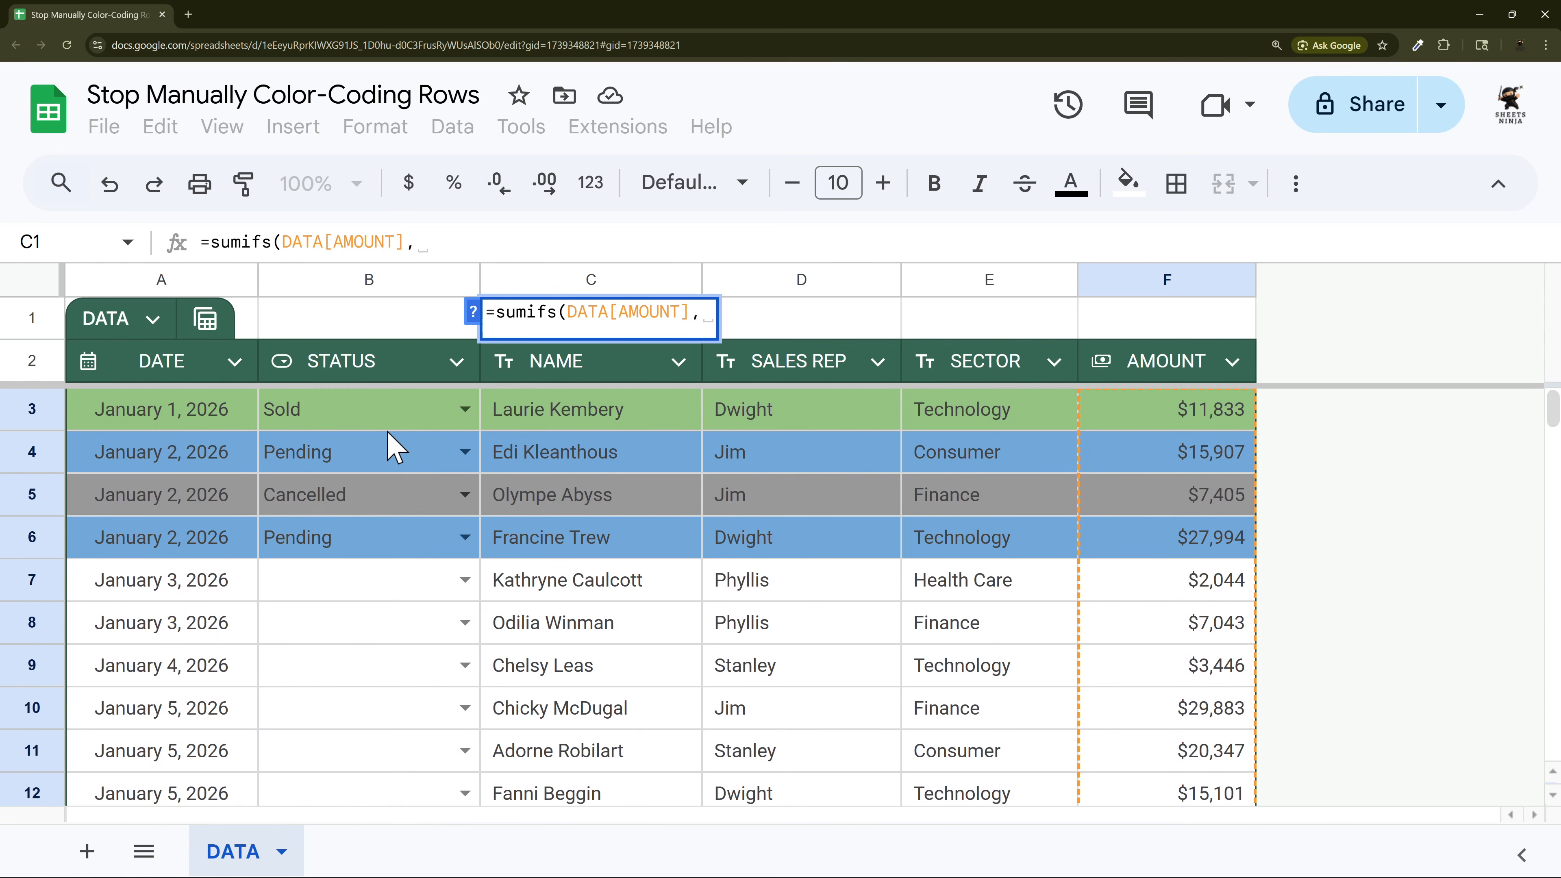
drag(388, 431, 353, 746)
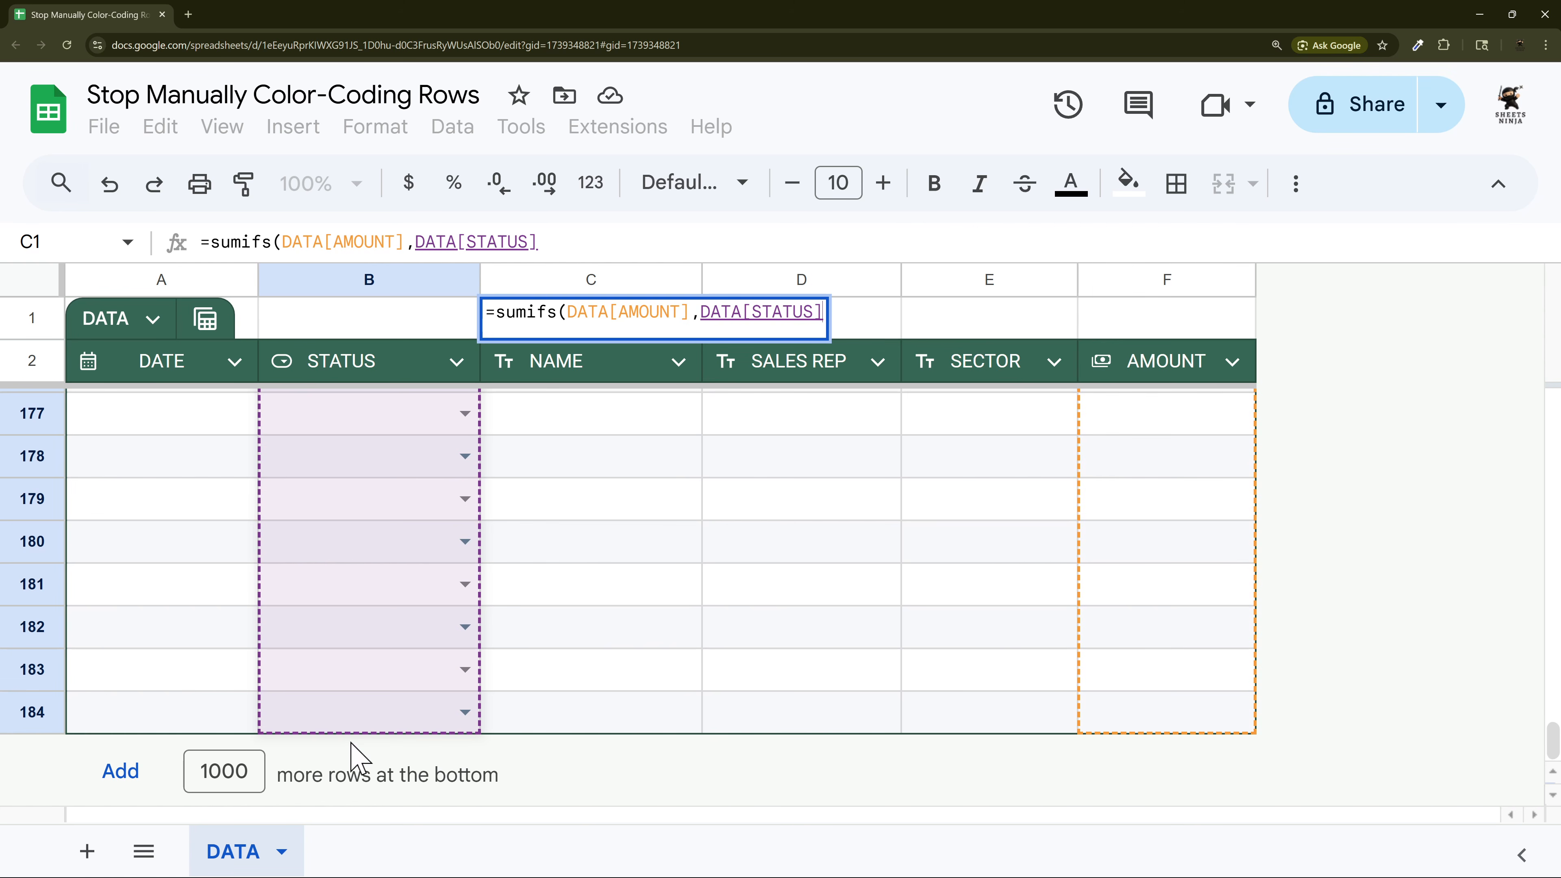
text(,)
scroll(498, 565, up, 20)
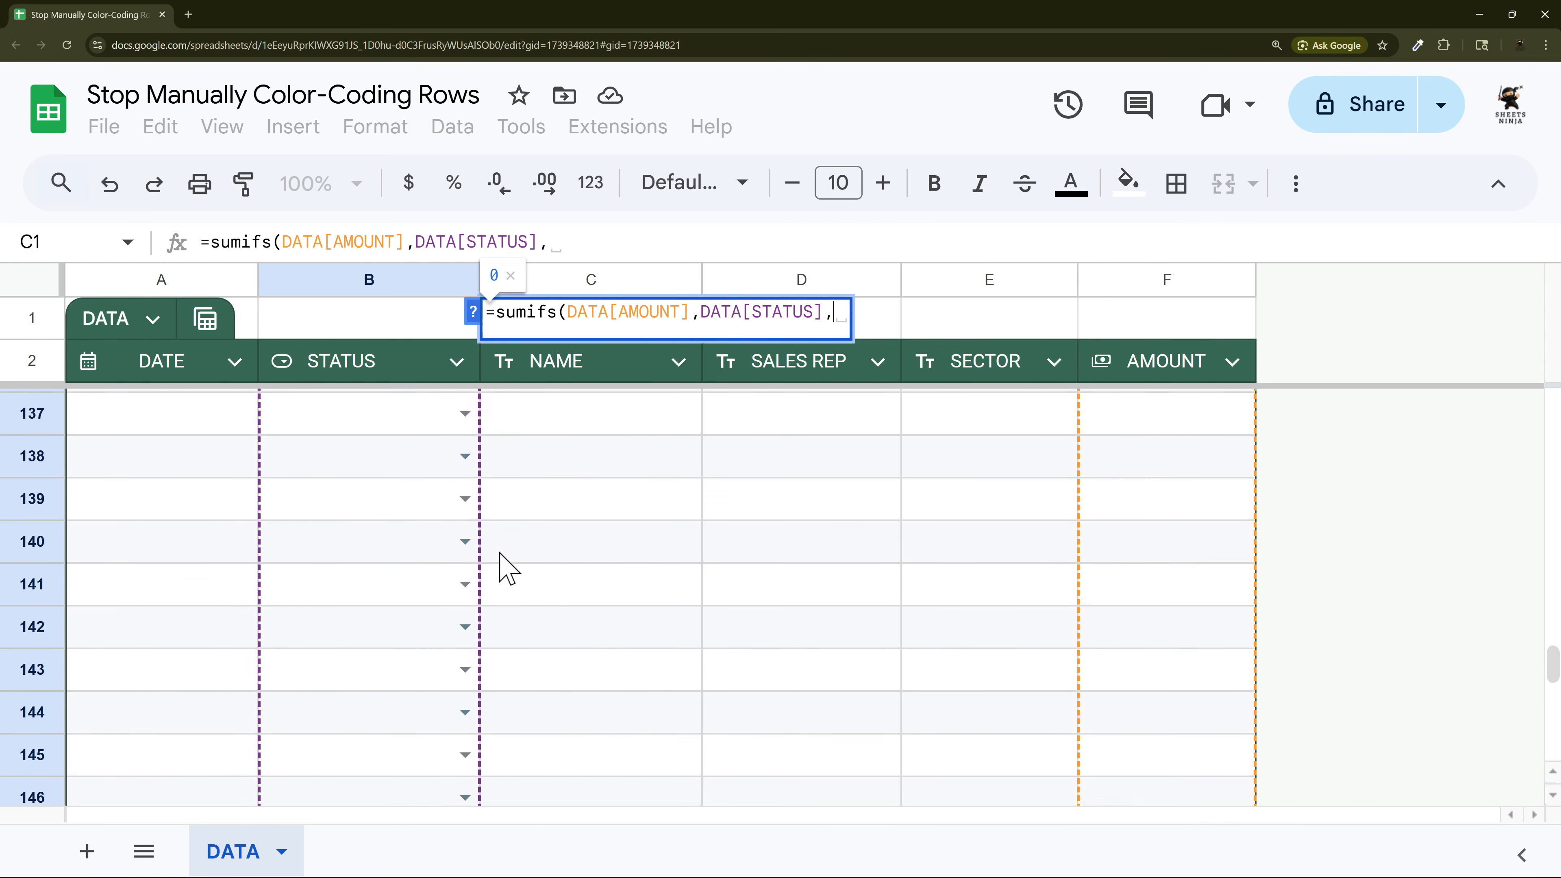
click(422, 329)
key(Return)
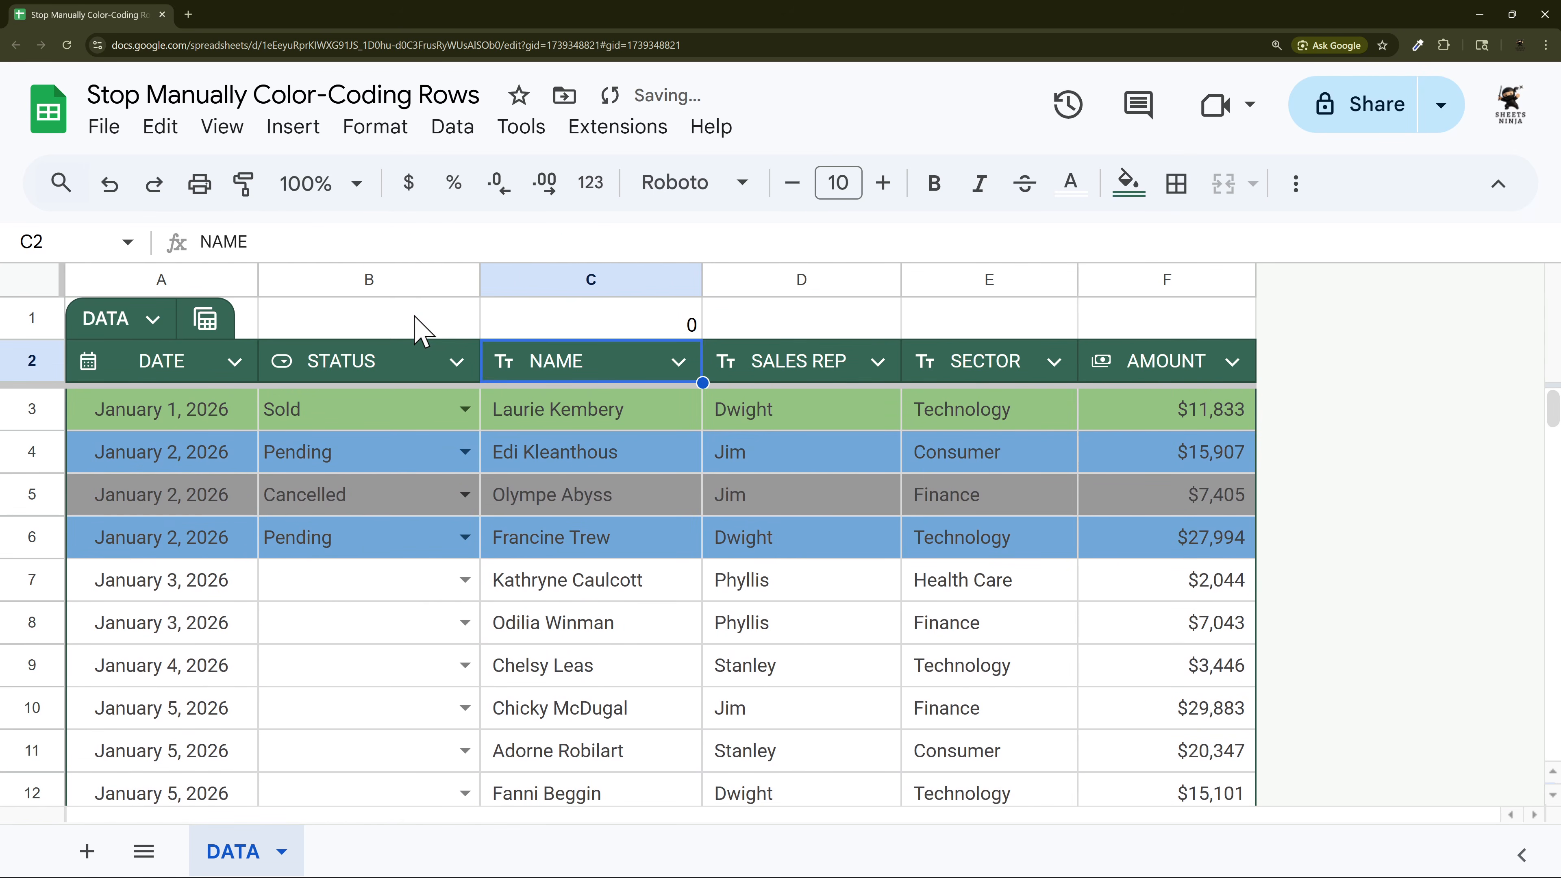
- Add a dropdown to cell B1 with Sold and Pending as its first two items
right_click(414, 324)
scroll(550, 707, down, 4)
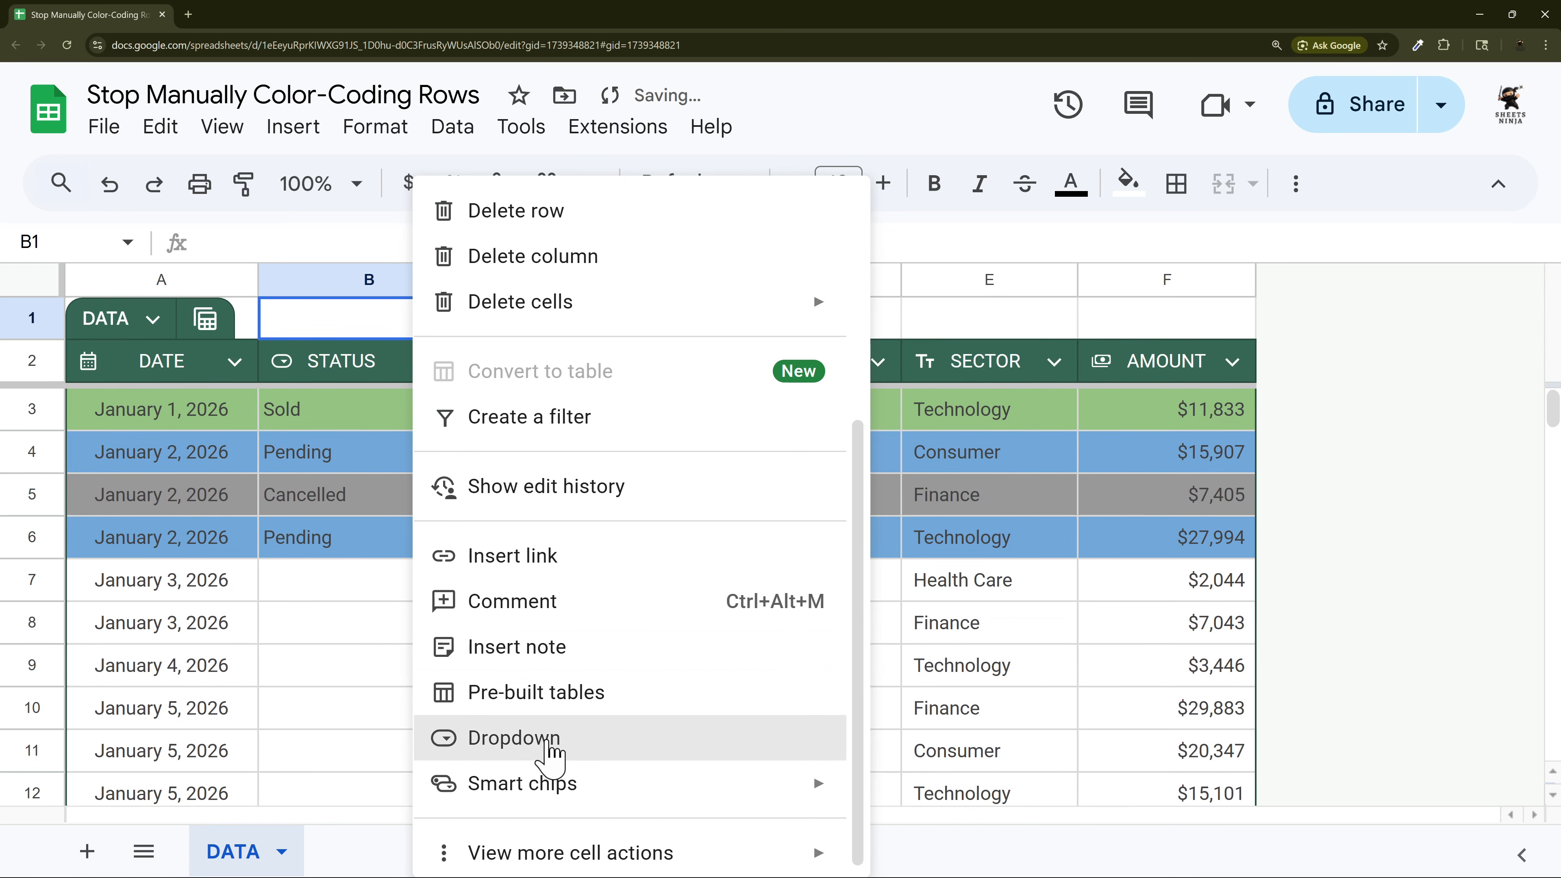
click(505, 742)
key(ctrl+a)
text(Sold)
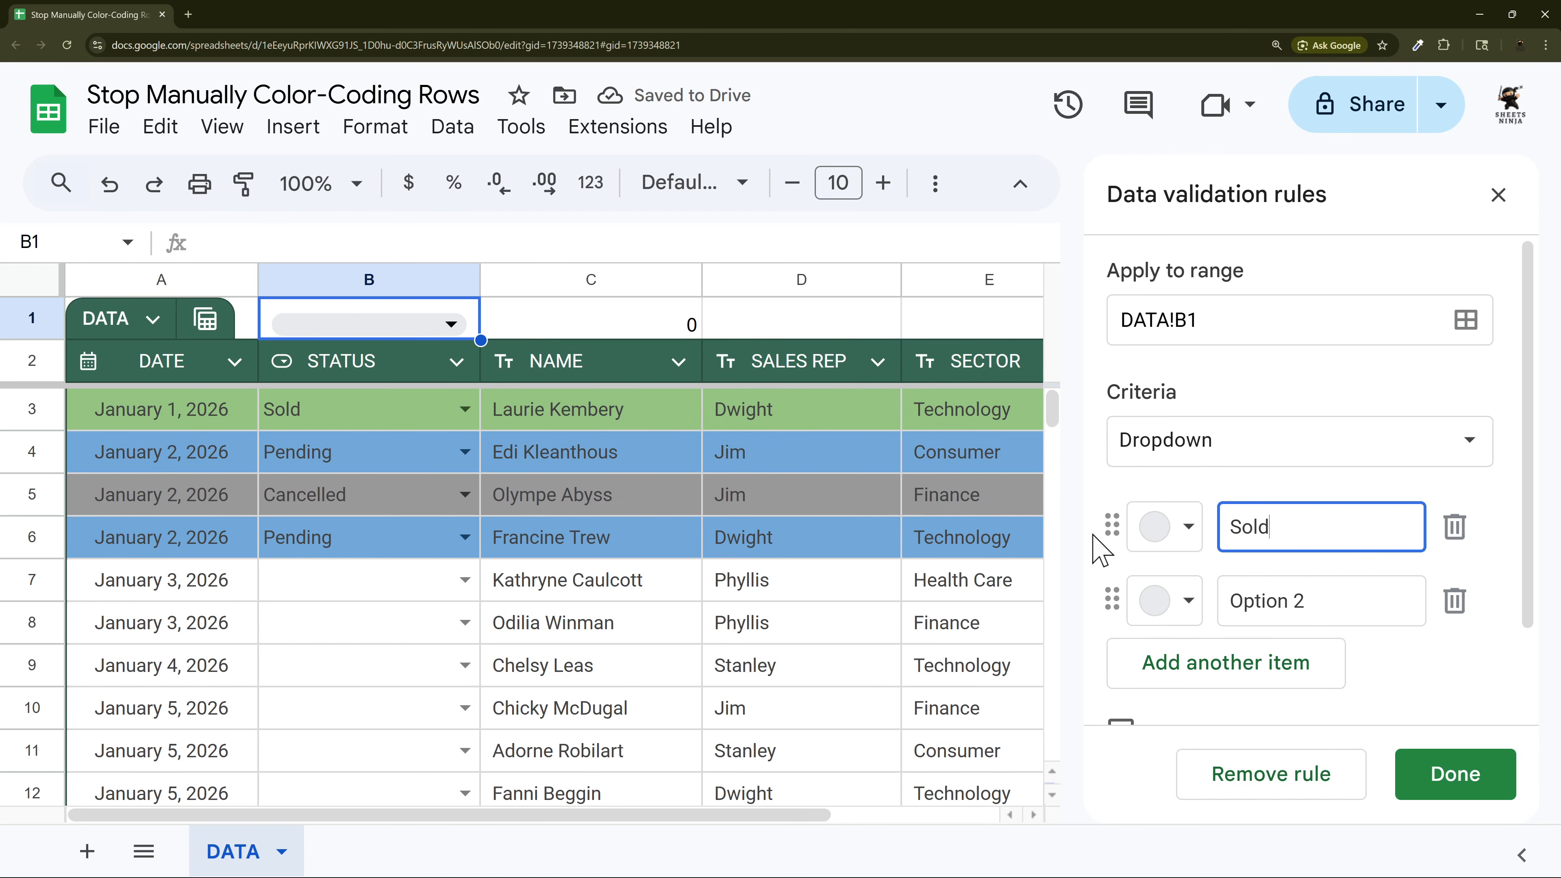
key(Tab)
key(ctrl+a)
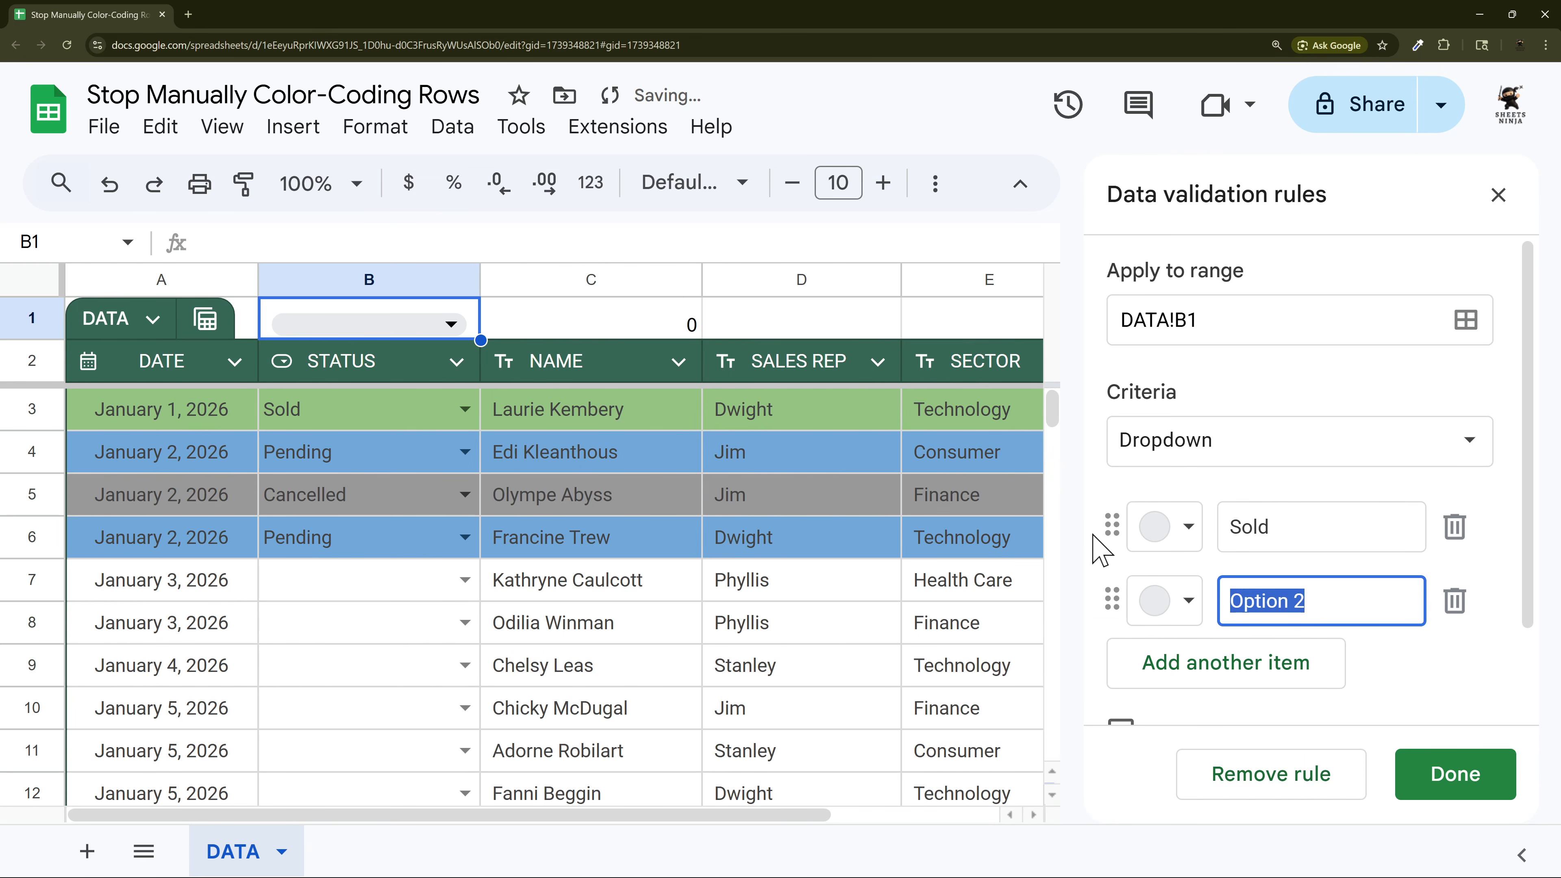
text(Pending)
key(Return)
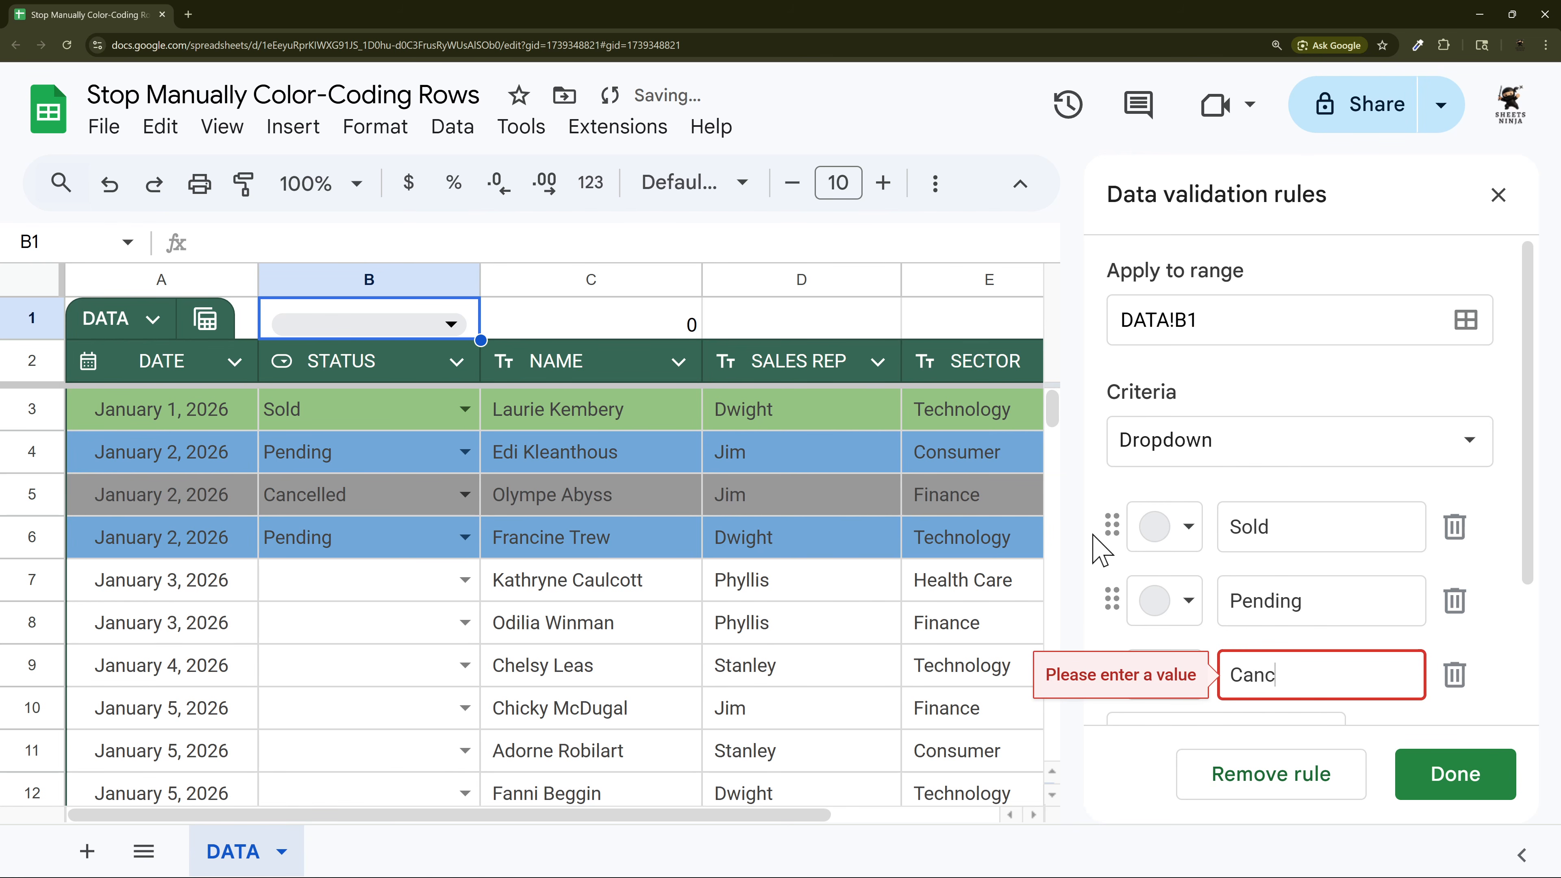
- Add Cancelled and Refund as the third and fourth items of the B1 dropdown
text(Cancelled)
key(Return)
text({P)
key(BackSpace)
key(BackSpace)
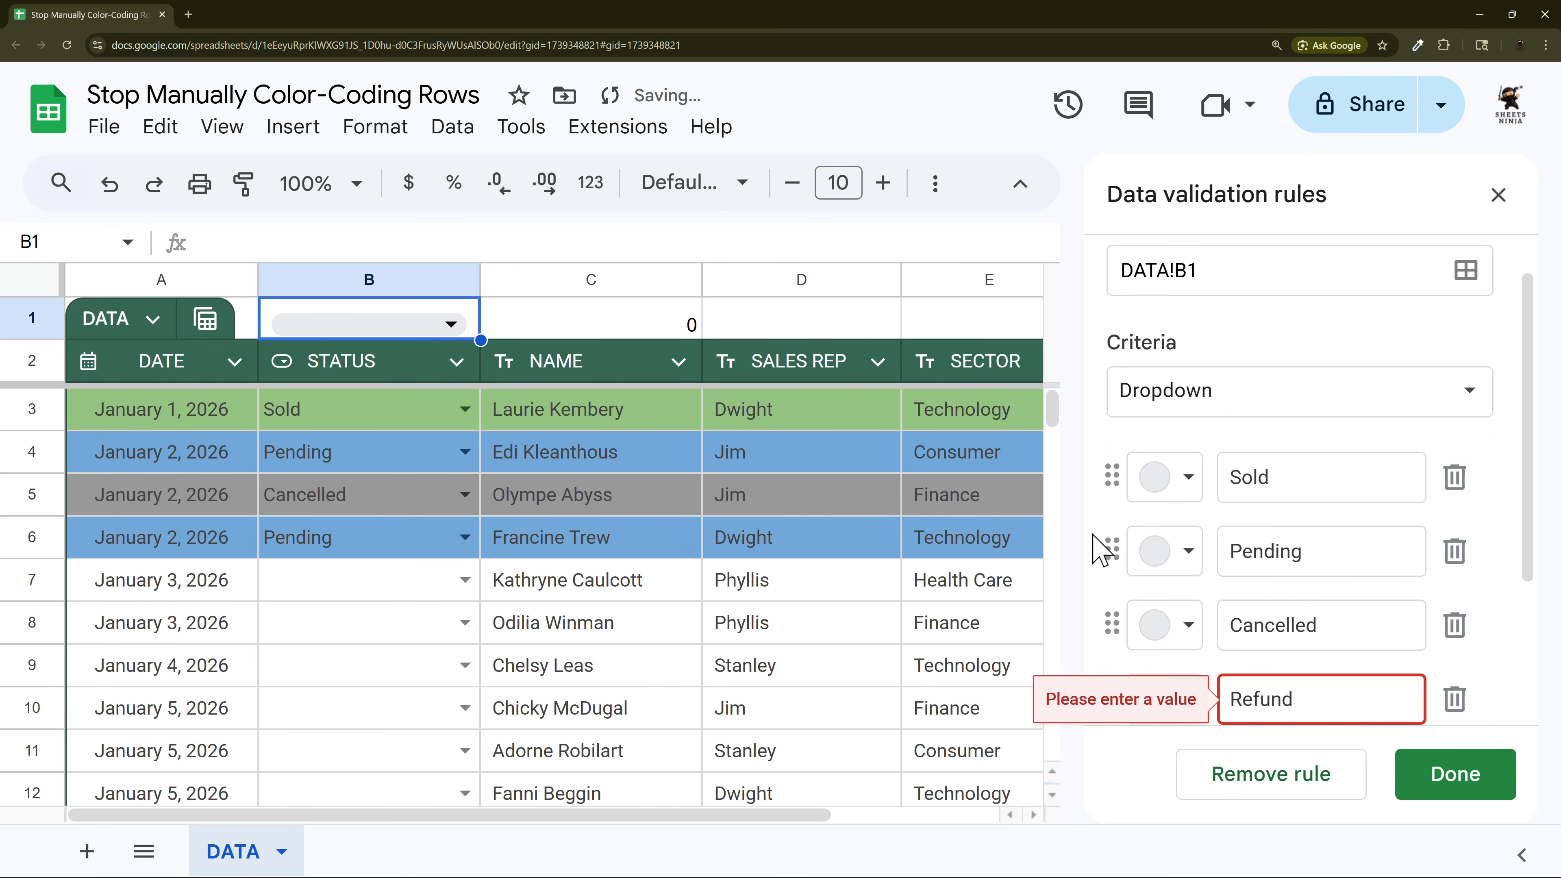
- Set the B1 dropdown's display style to Arrow and save the rule
scroll(1335, 627, down, 3)
scroll(1359, 628, down, 5)
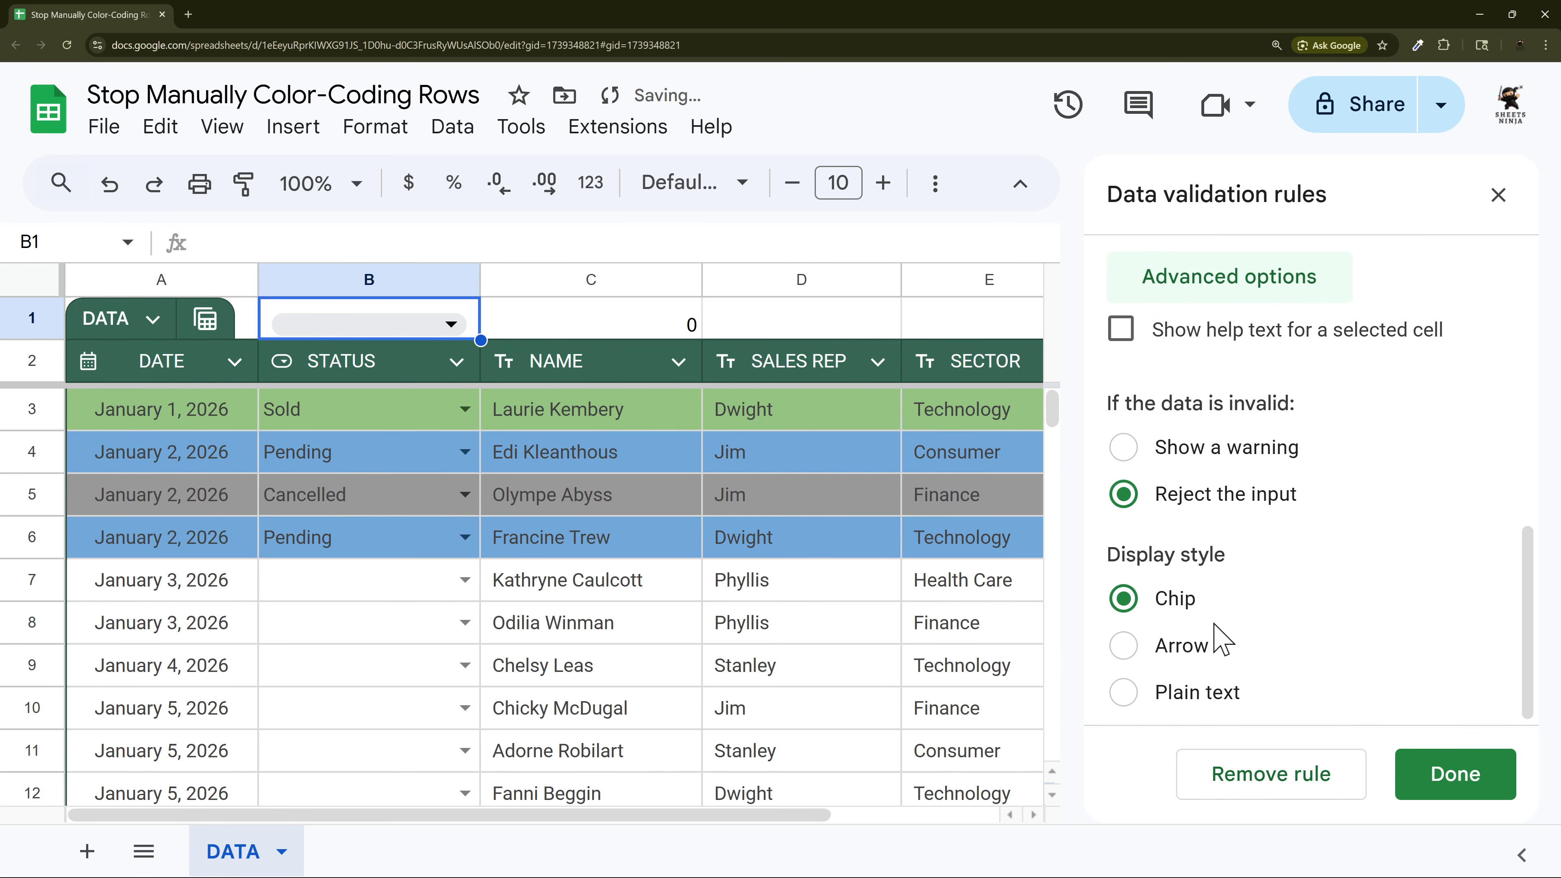
click(1215, 633)
click(1458, 782)
- Choose Sold in the B1 dropdown and close the data validation rules
click(461, 326)
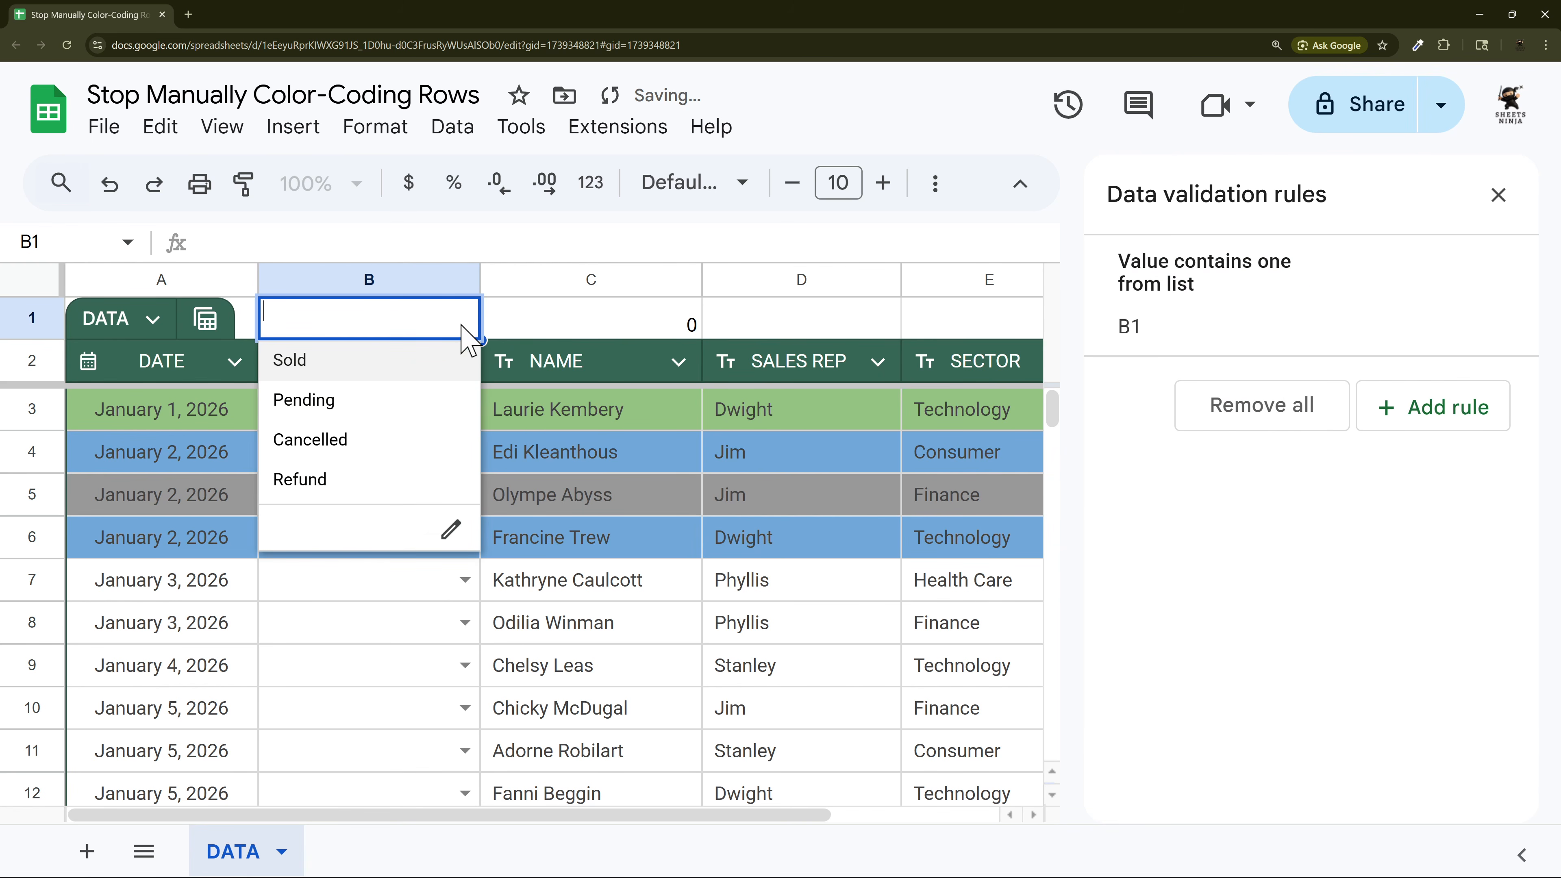
click(289, 360)
click(1499, 195)
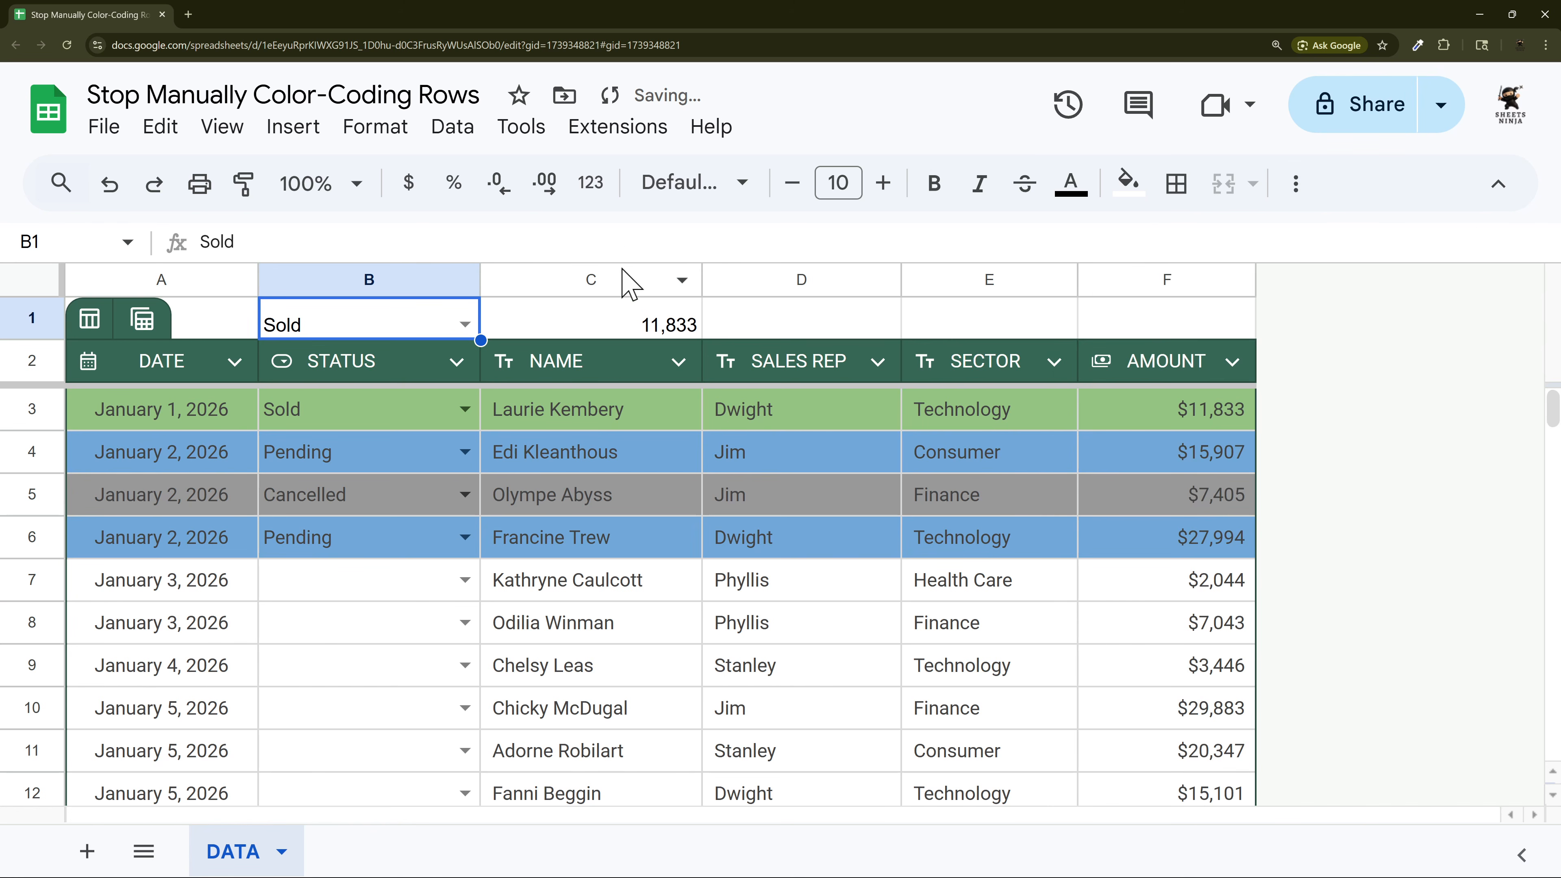
- Format the total in C1 as currency without decimals, in bold at font size 12
click(639, 326)
click(408, 182)
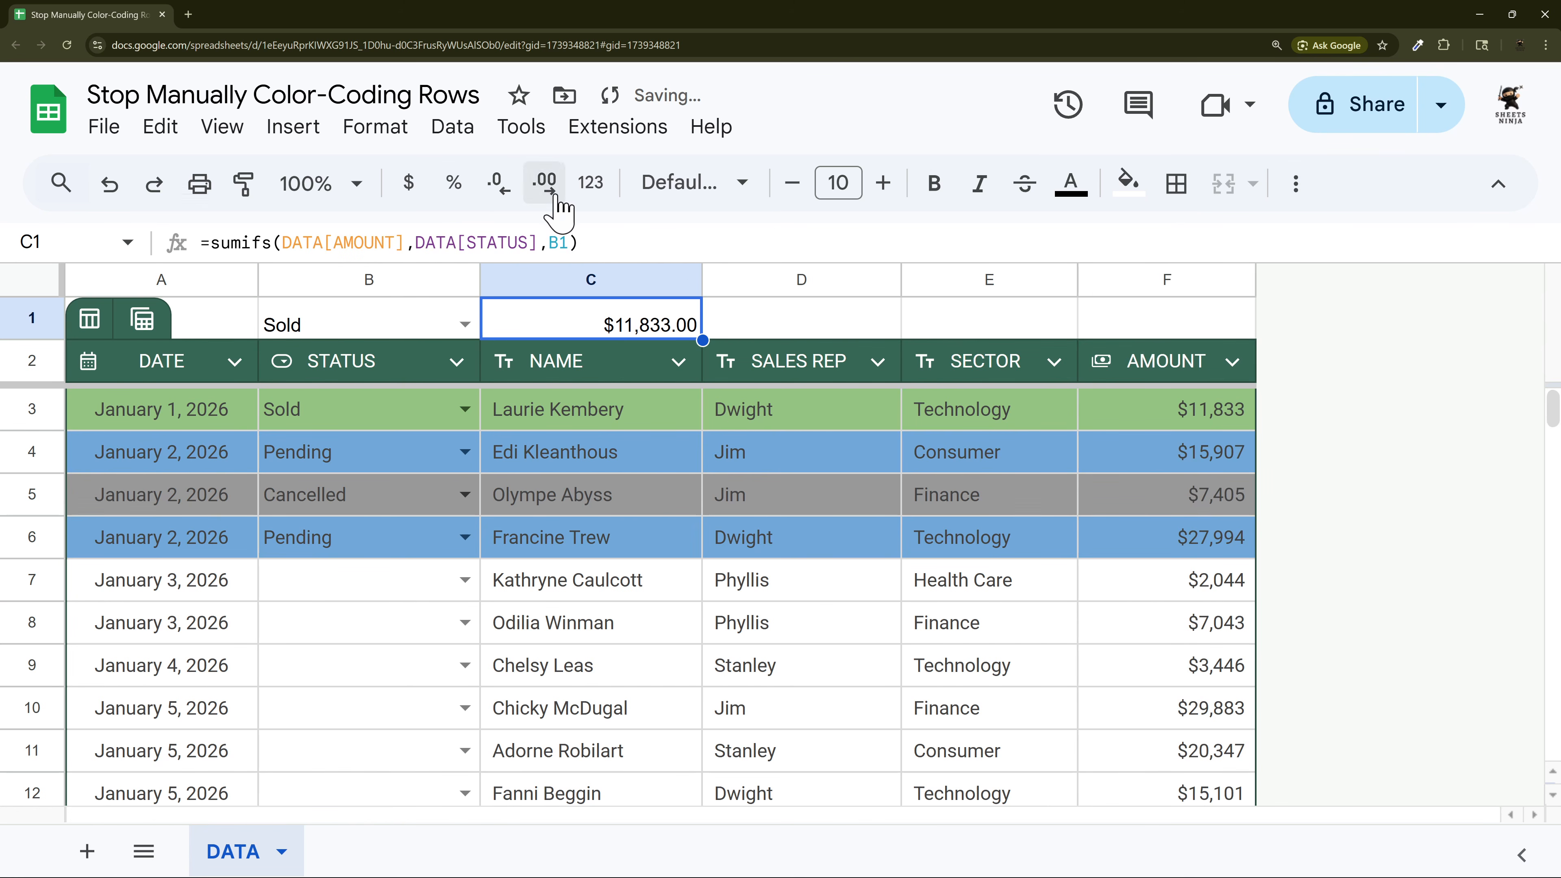
click(922, 192)
click(886, 190)
click(886, 190)
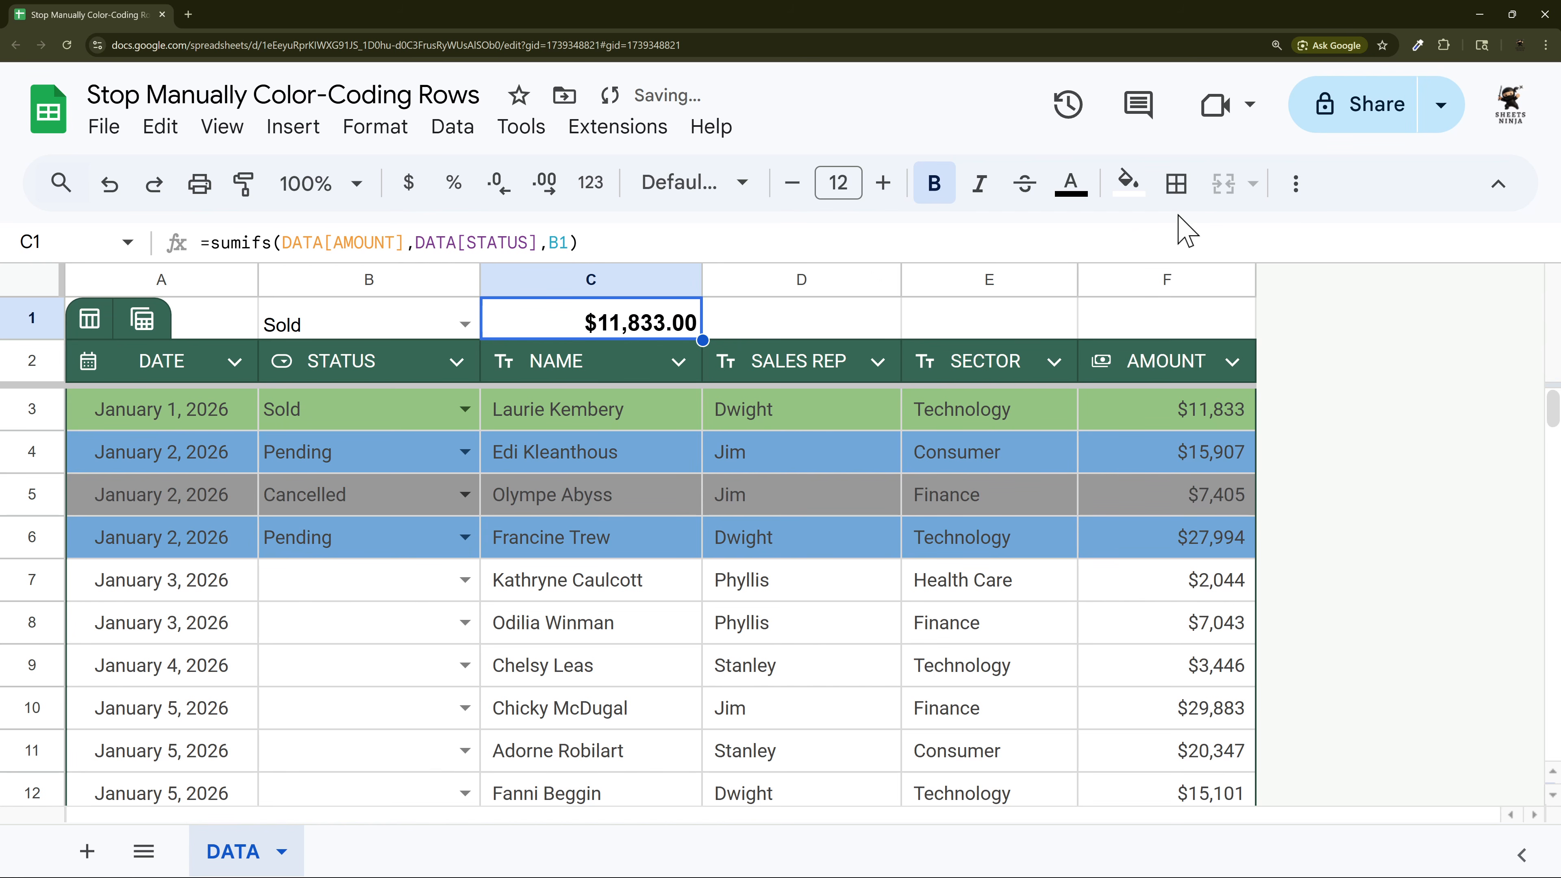
click(500, 183)
click(501, 182)
- Center the total in C1 horizontally and align it to the middle vertically
click(1295, 183)
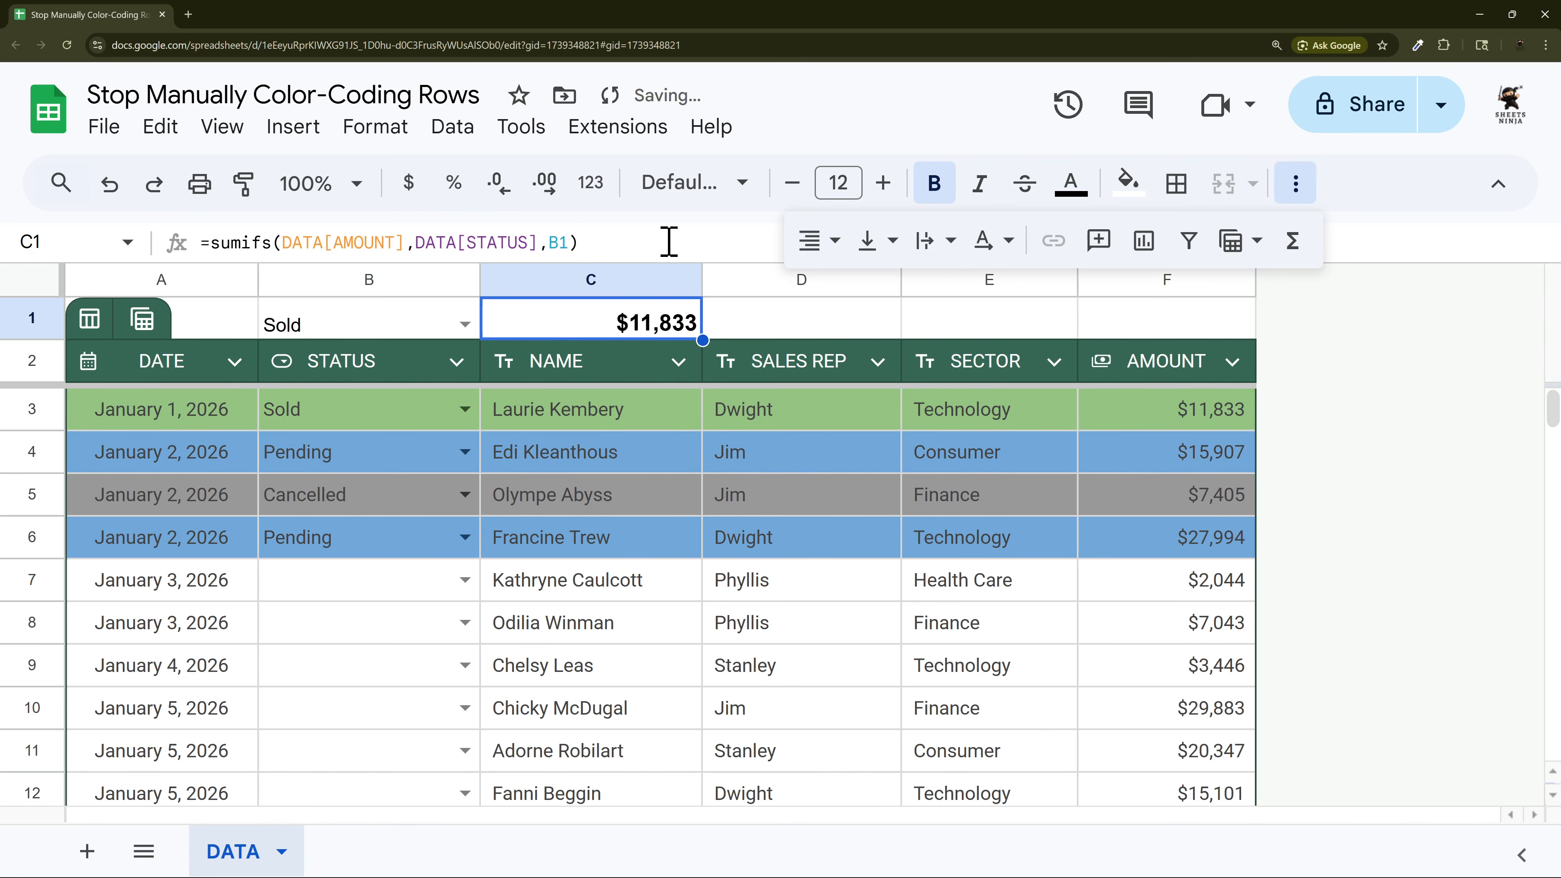
click(818, 241)
click(873, 308)
click(875, 241)
click(913, 301)
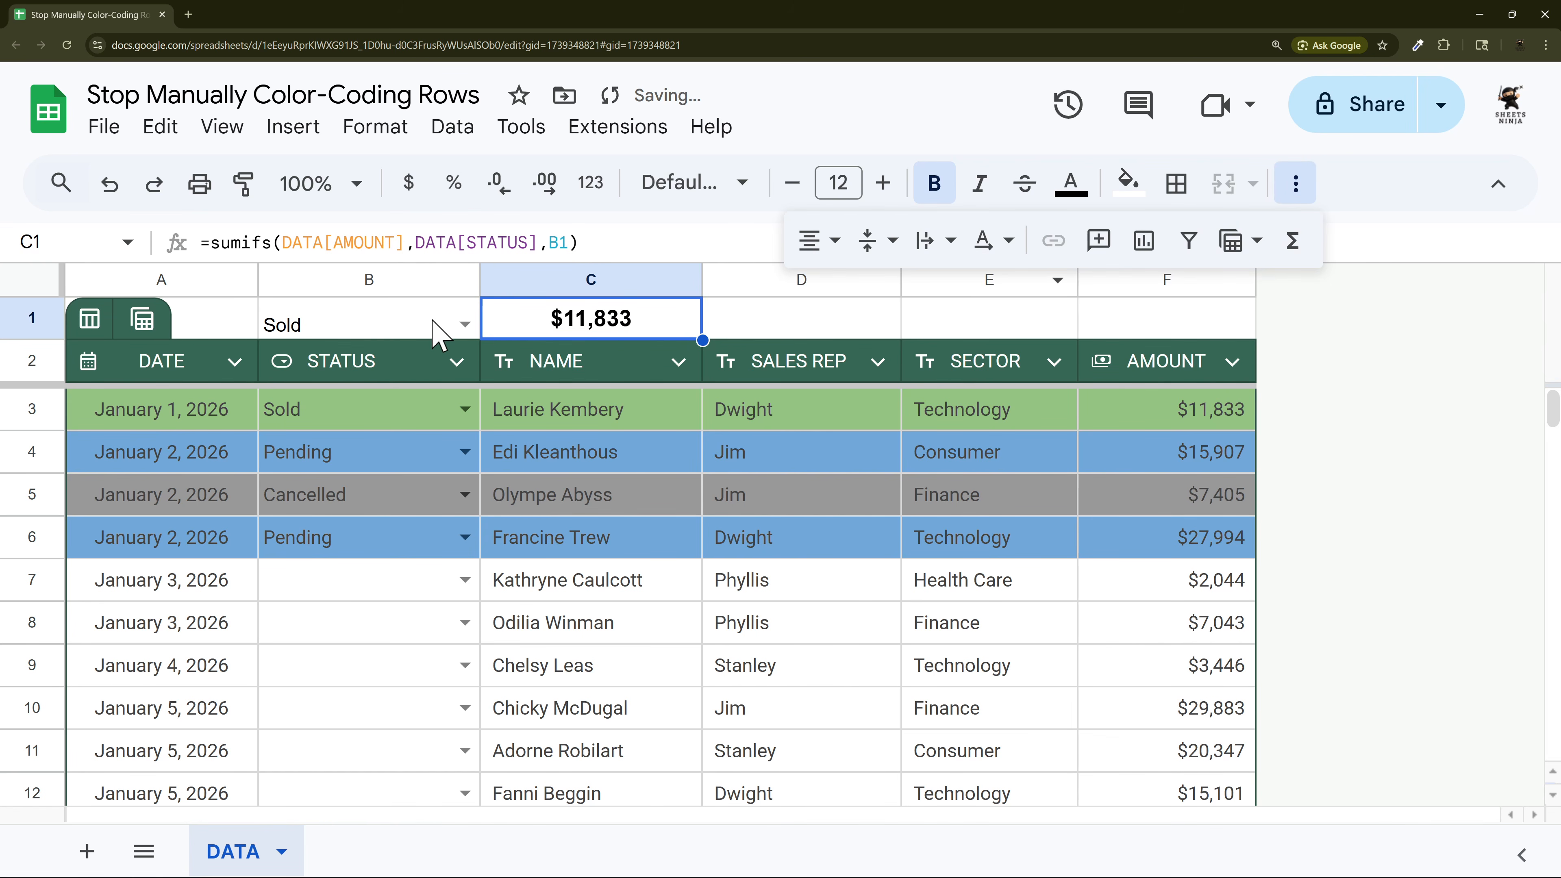
- Center the B1 dropdown value horizontally and vertically, and make it bold at font size 12
click(434, 332)
click(873, 240)
click(912, 297)
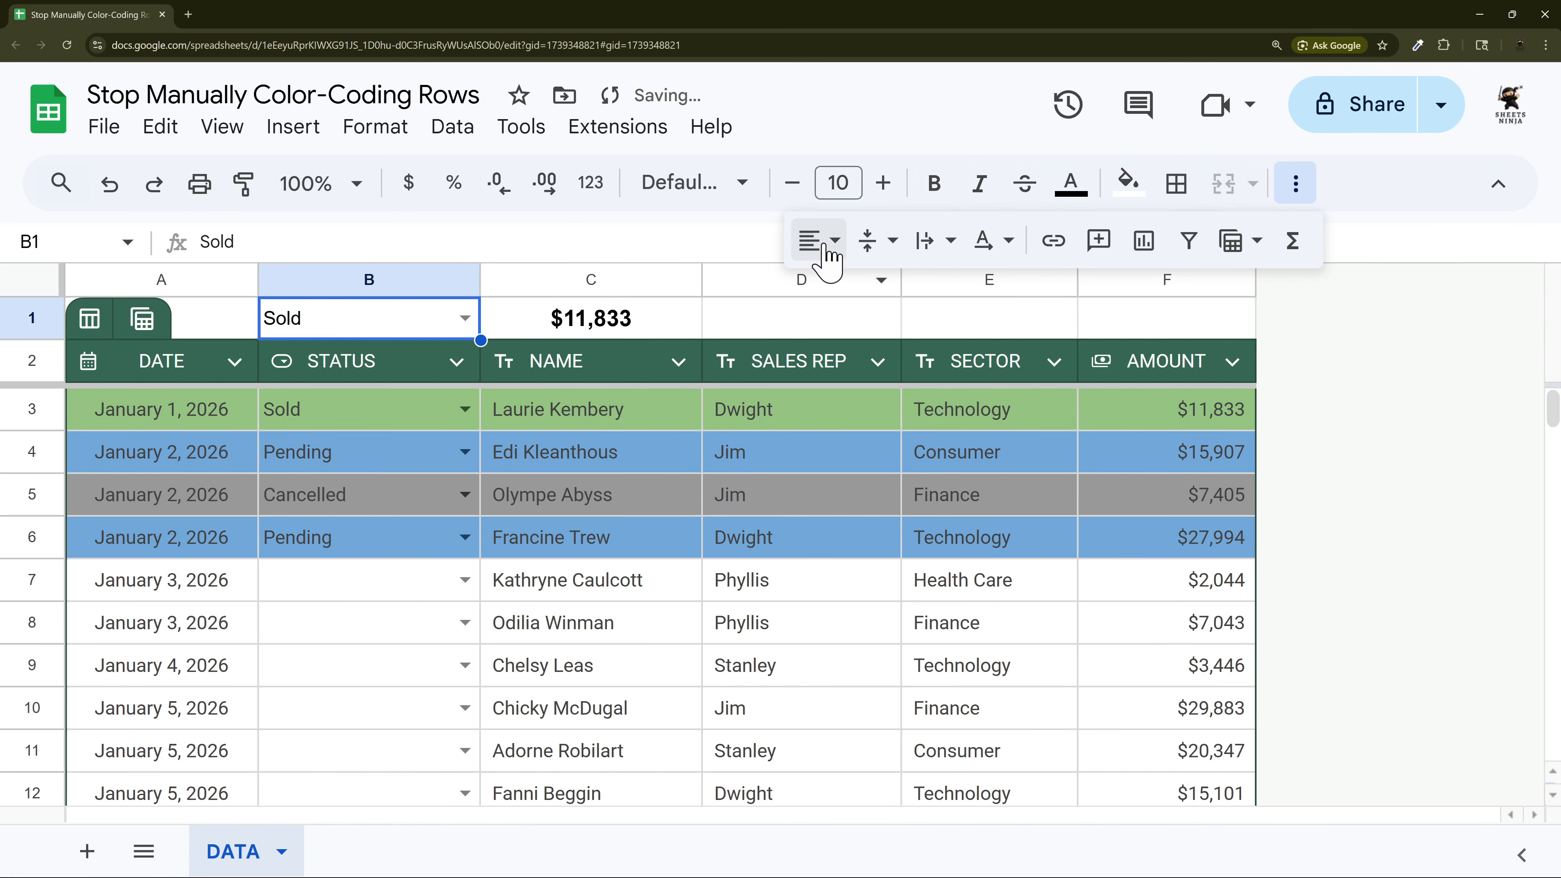
click(828, 252)
click(868, 298)
click(933, 182)
click(883, 183)
click(883, 182)
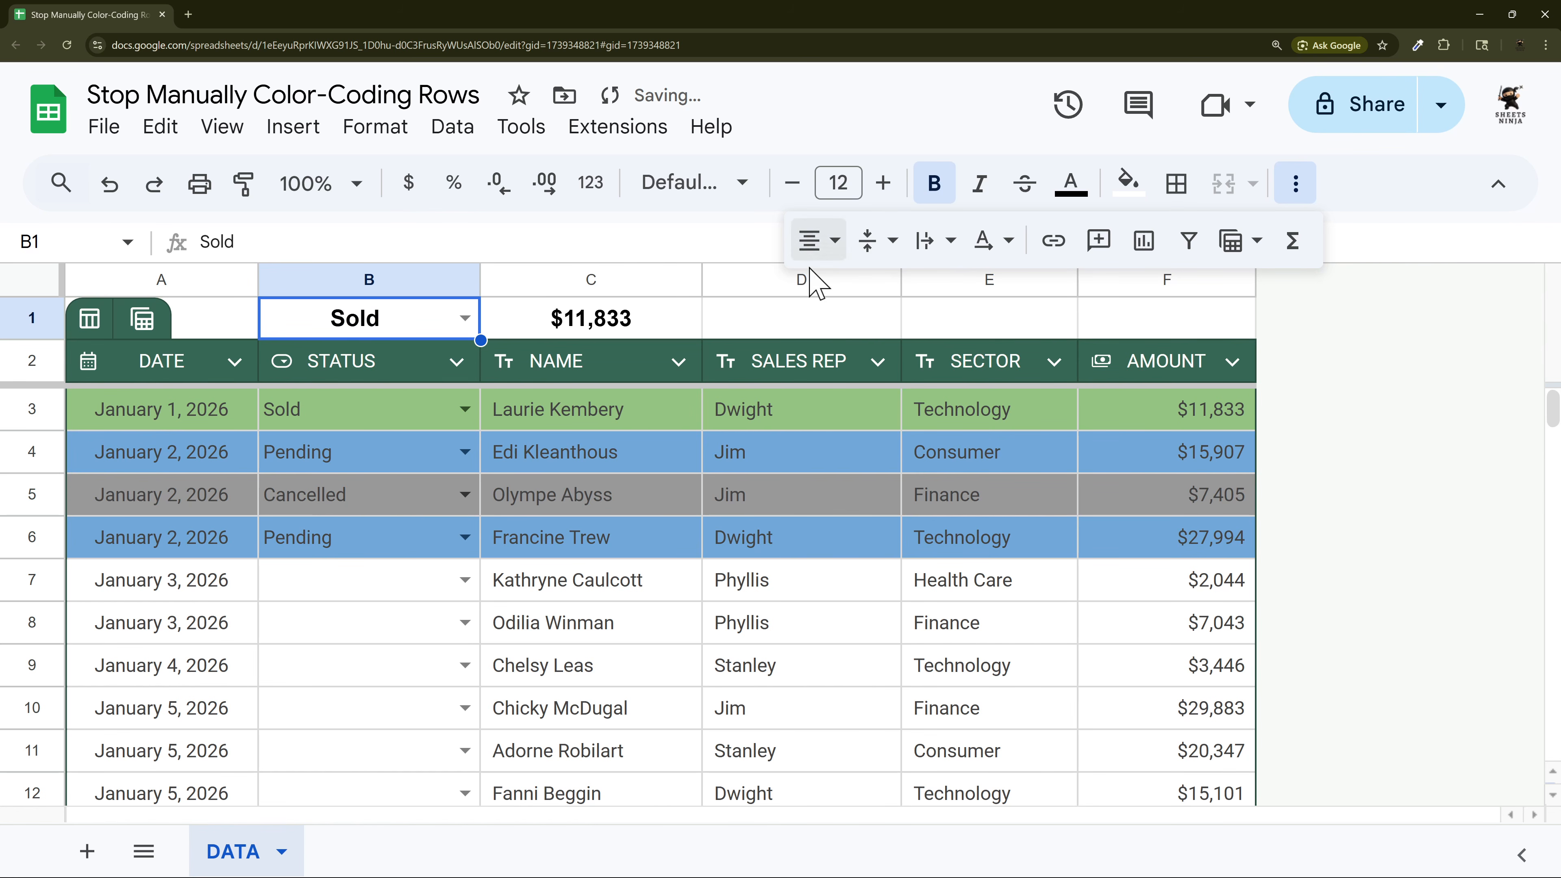
click(1297, 185)
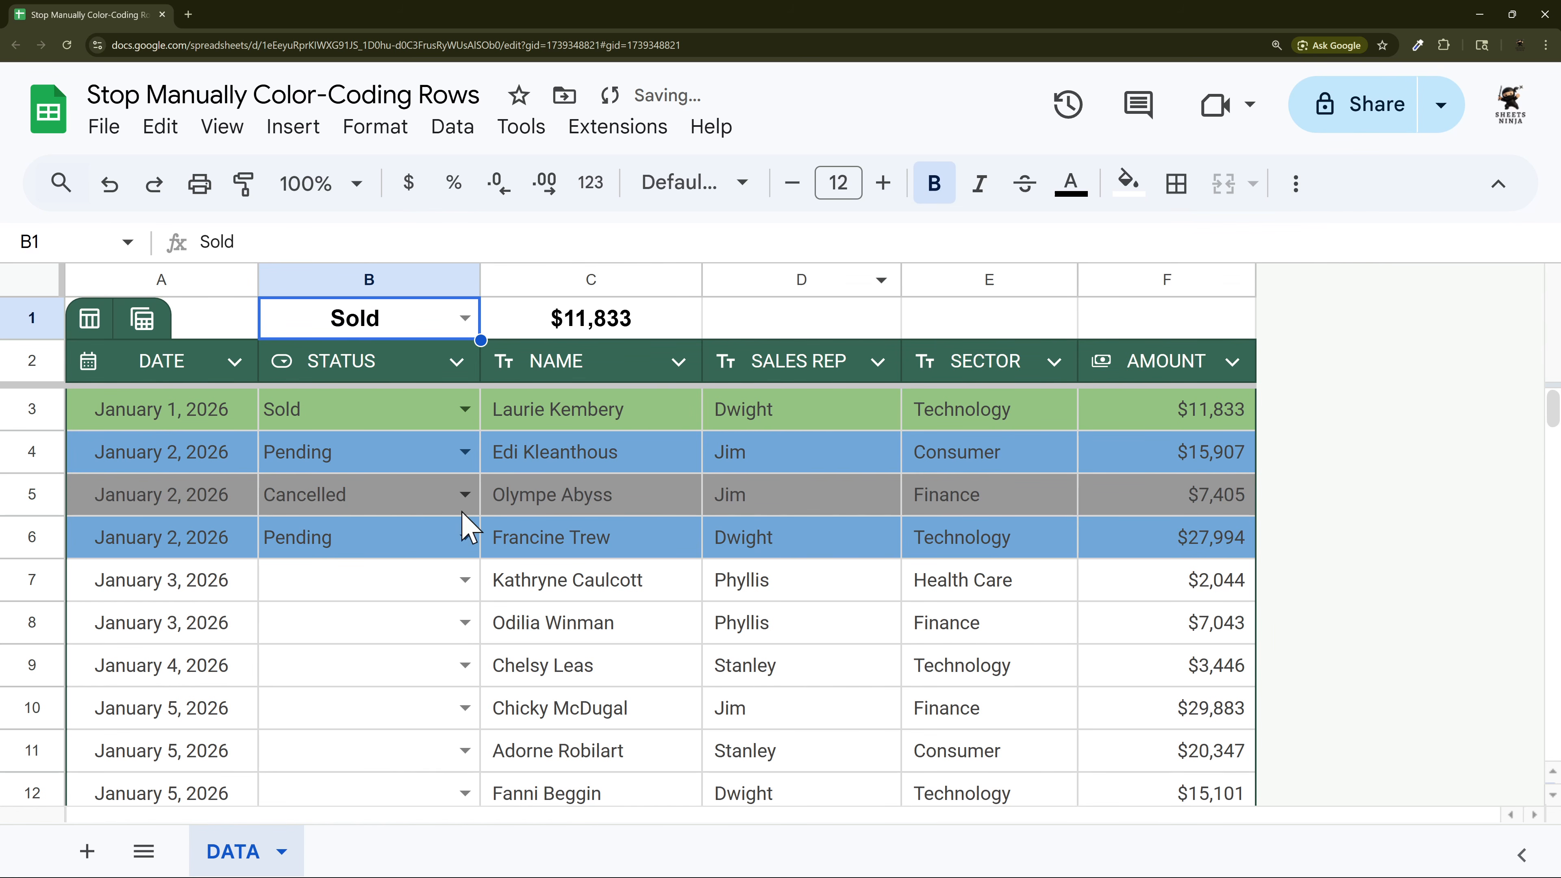
- Set the STATUS of row 7 to Sold and of row 8 to Cancelled
click(465, 580)
click(292, 621)
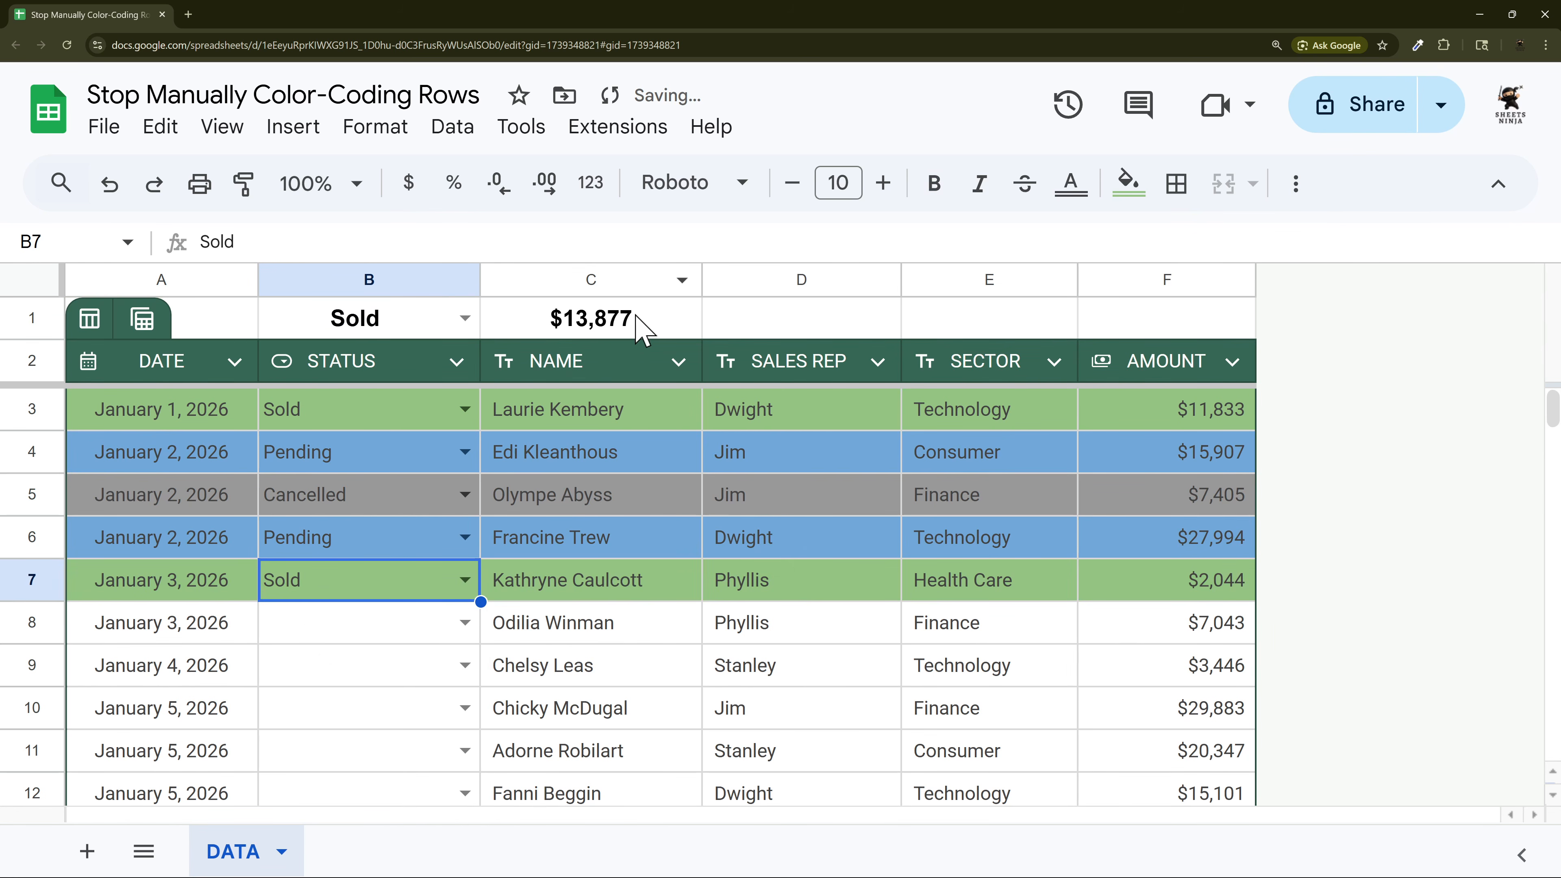
click(464, 622)
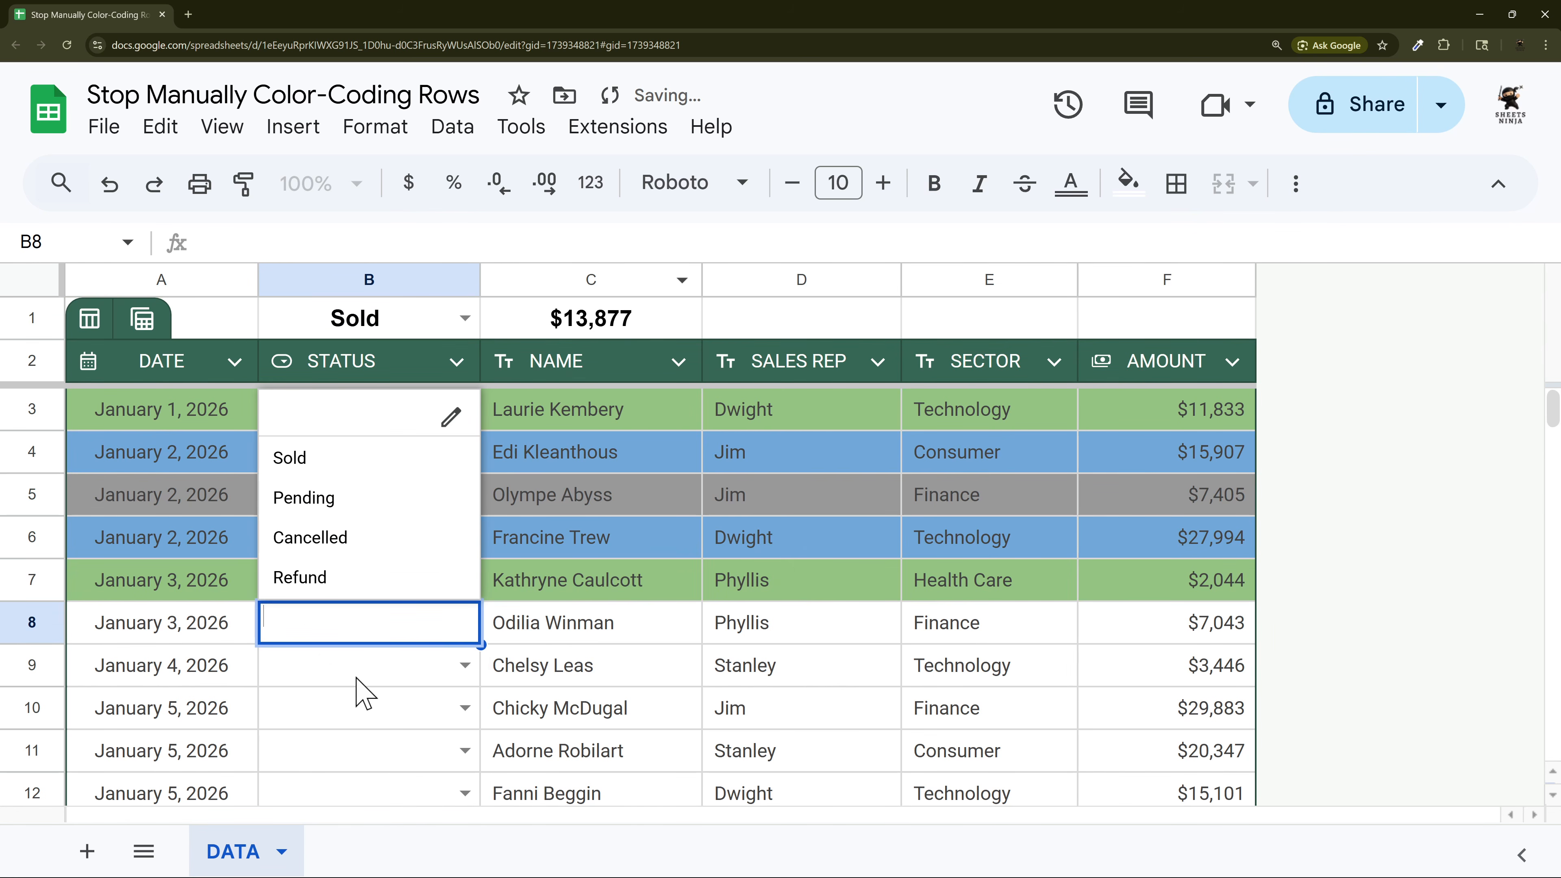
click(336, 541)
- Switch the B1 dropdown to Cancelled and select the total in C1
click(464, 318)
click(331, 442)
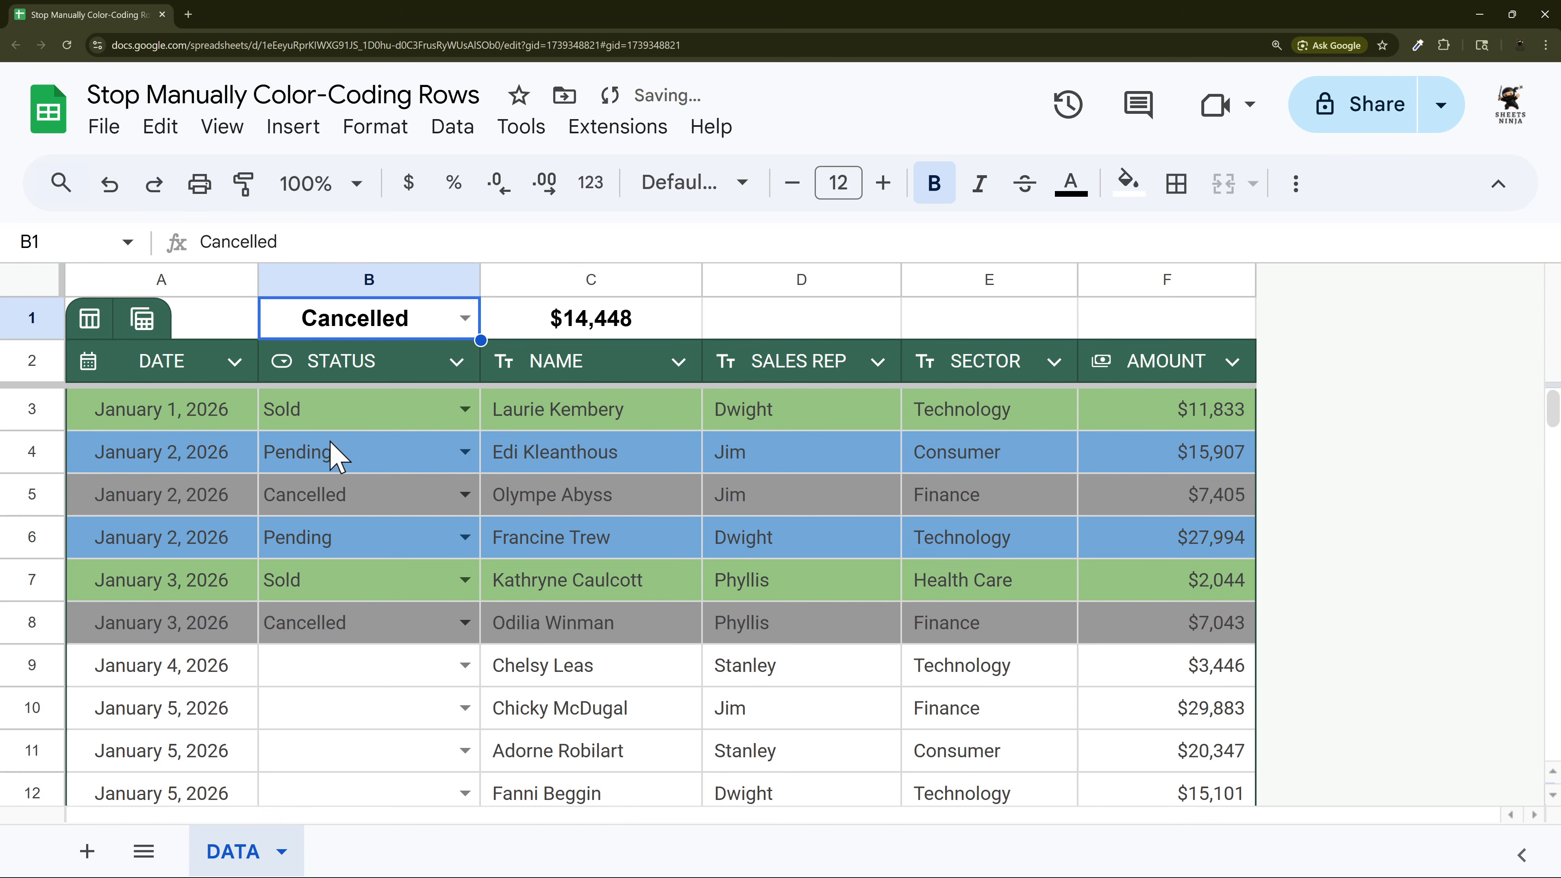
click(605, 333)
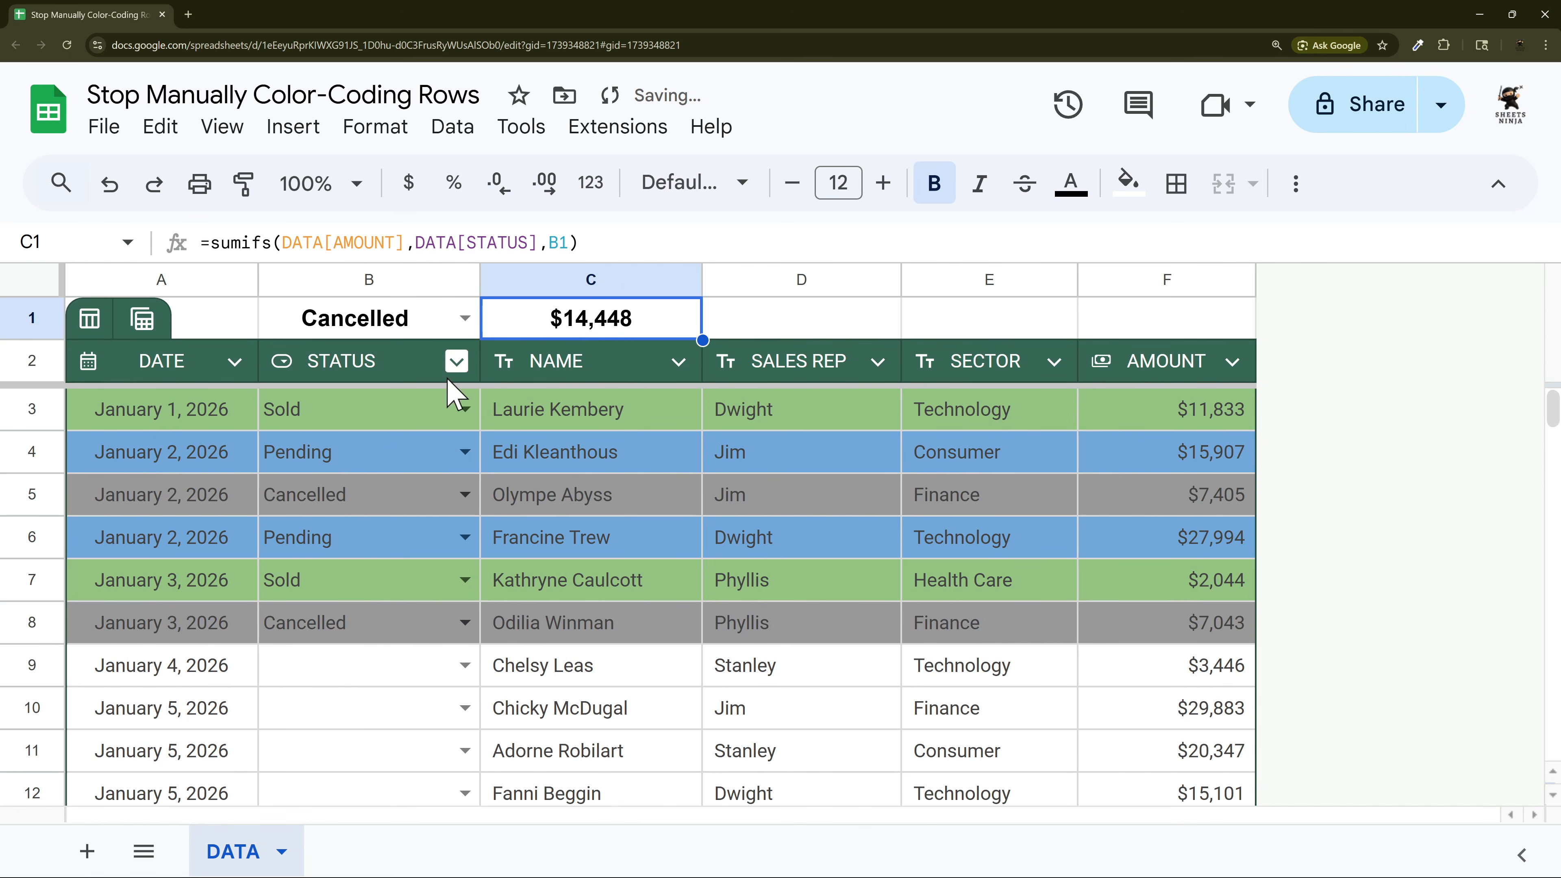
- Check the Cancelled total by showing the Sum of the amounts in F5 and F8
click(1167, 507)
ctrl+click(1167, 638)
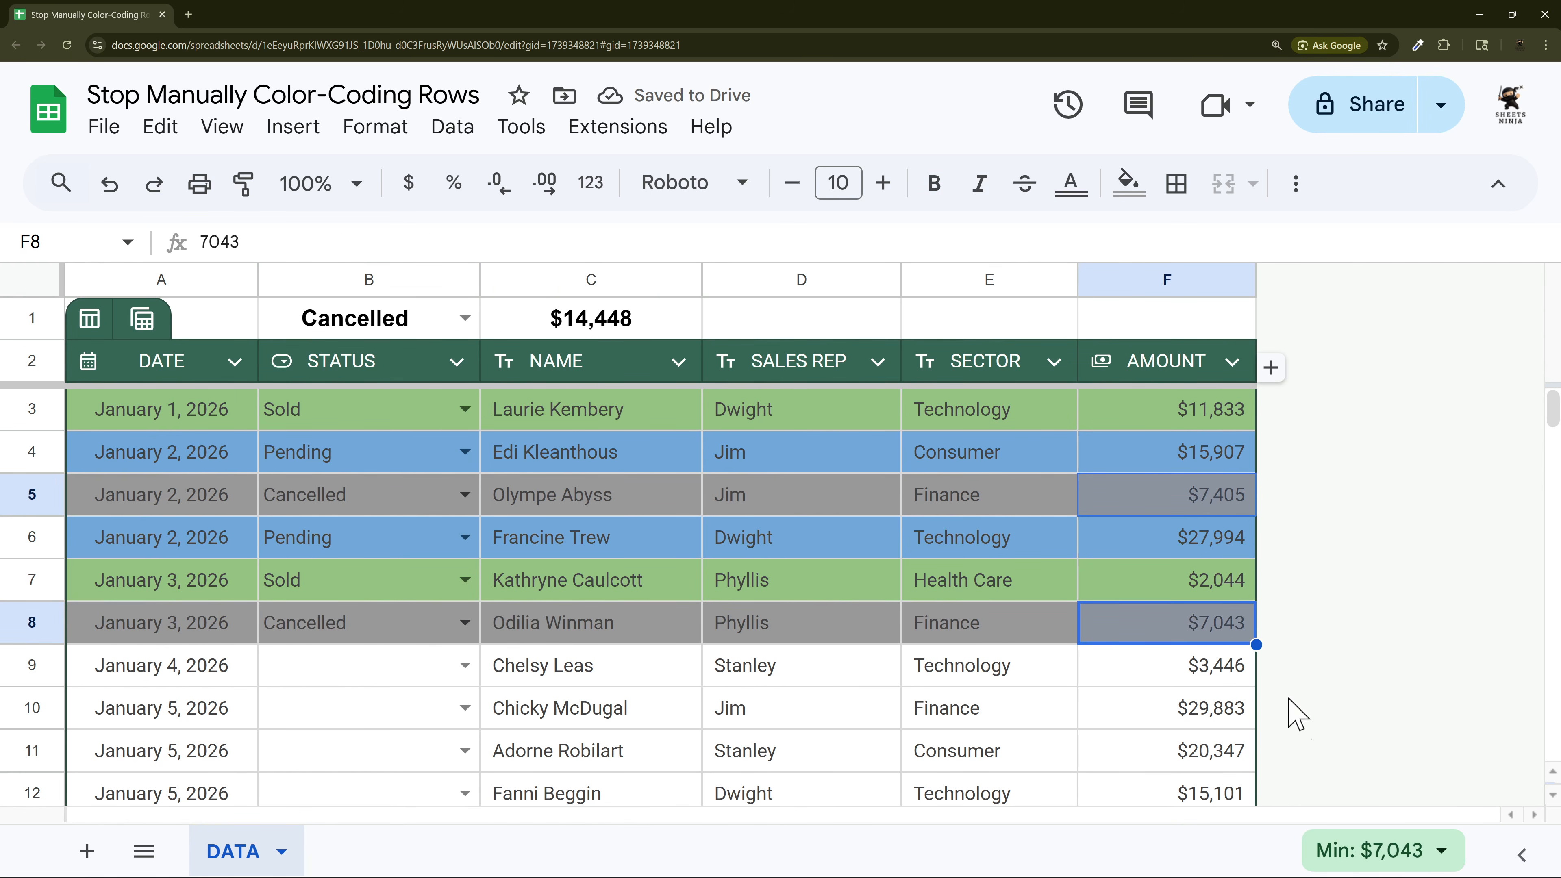
click(1377, 852)
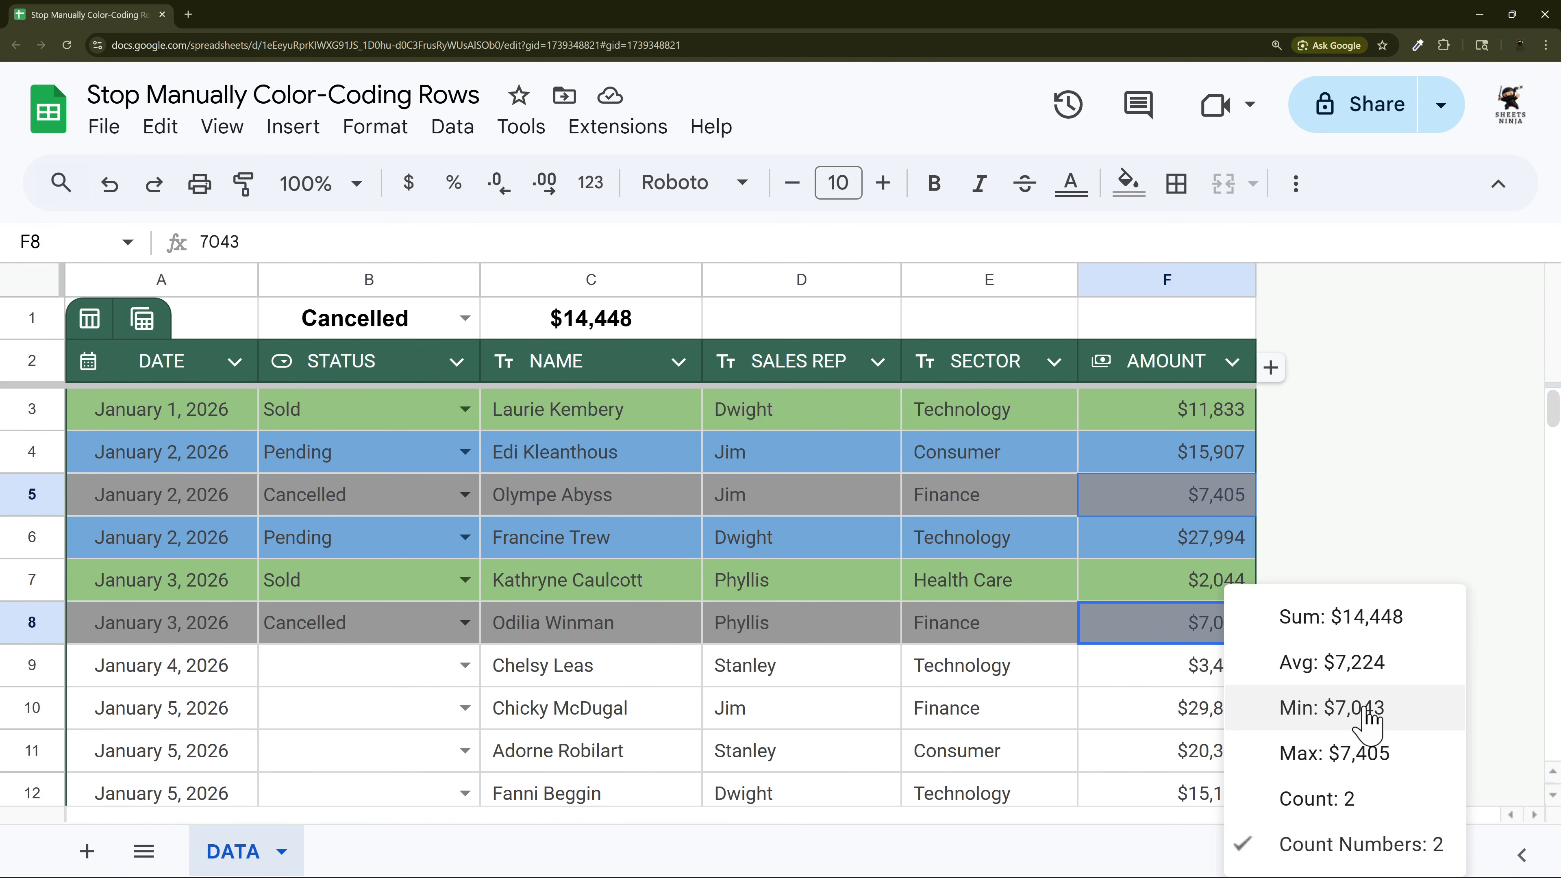
click(1364, 619)
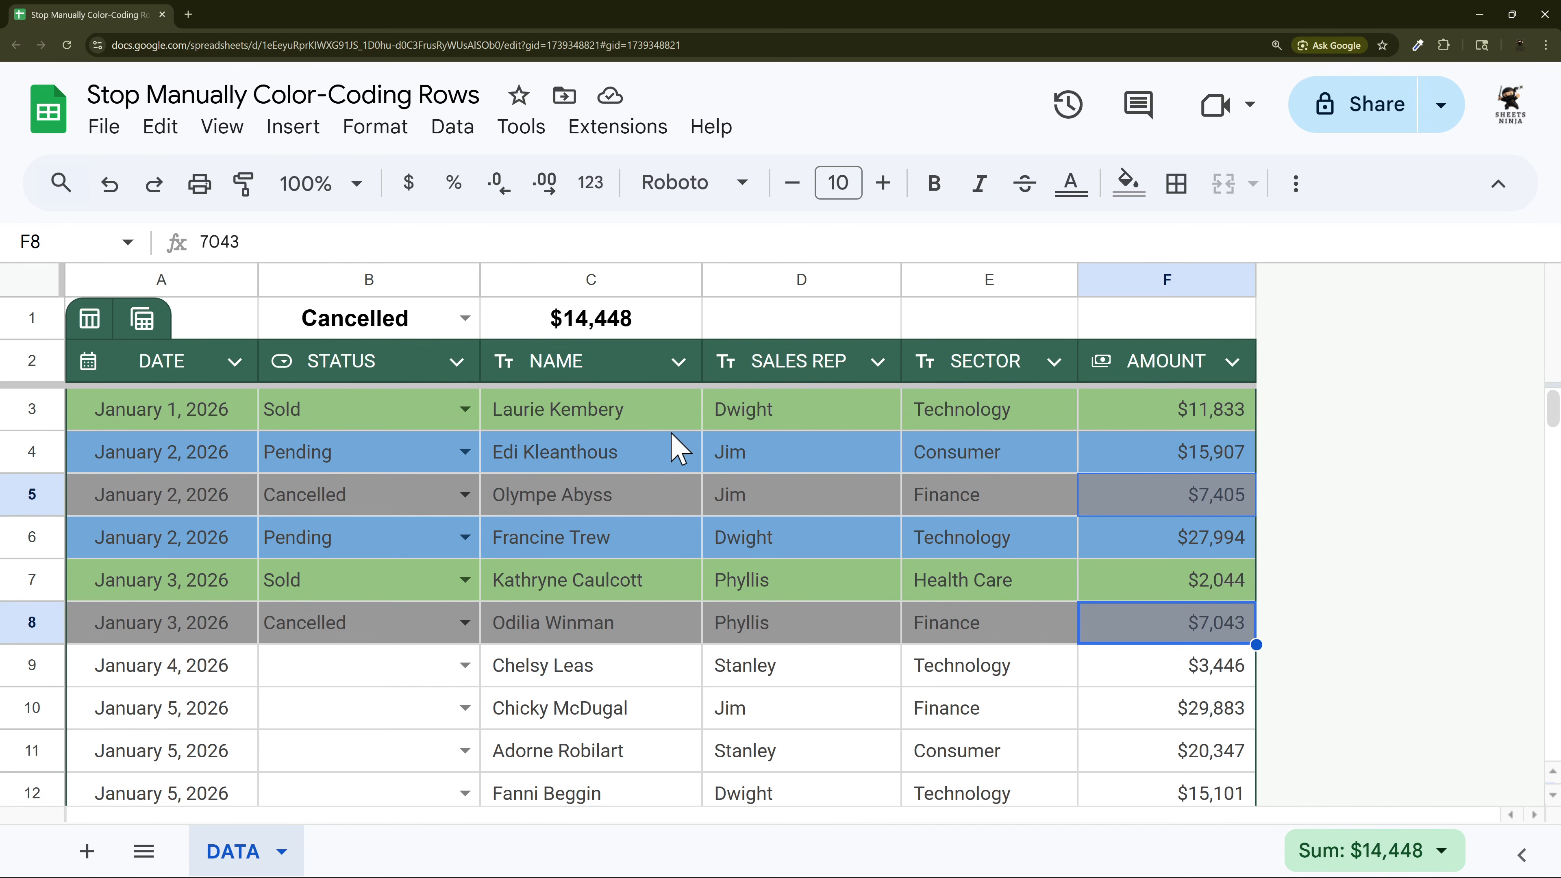